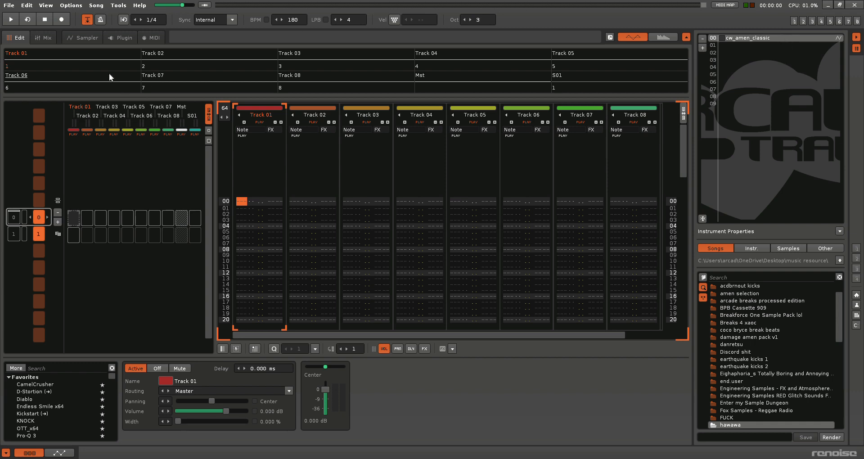
# Nudge slice marker 1A slightly earlier in the cw_amen_classic sample waveform, and return to the pattern editor
pyautogui.click(89, 38)
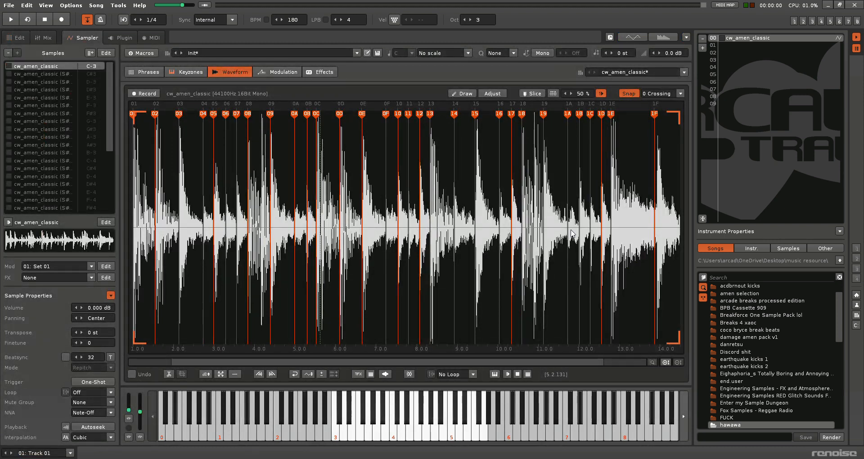
pyautogui.scroll(5, 567, 180)
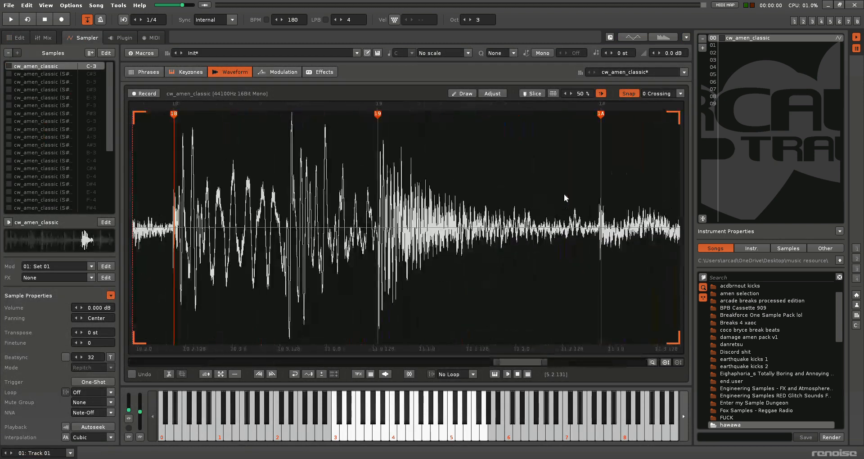
pyautogui.moveTo(602, 113); pyautogui.dragTo(601, 113)
pyautogui.scroll(-5, 328, 252)
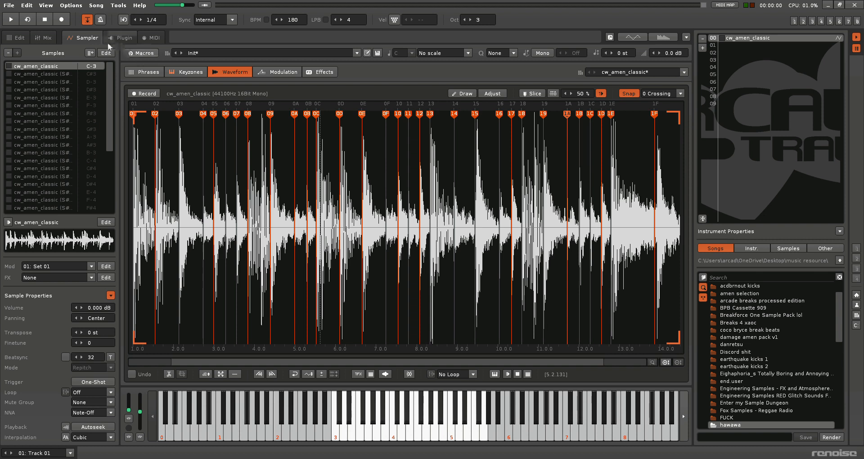
pyautogui.click(22, 38)
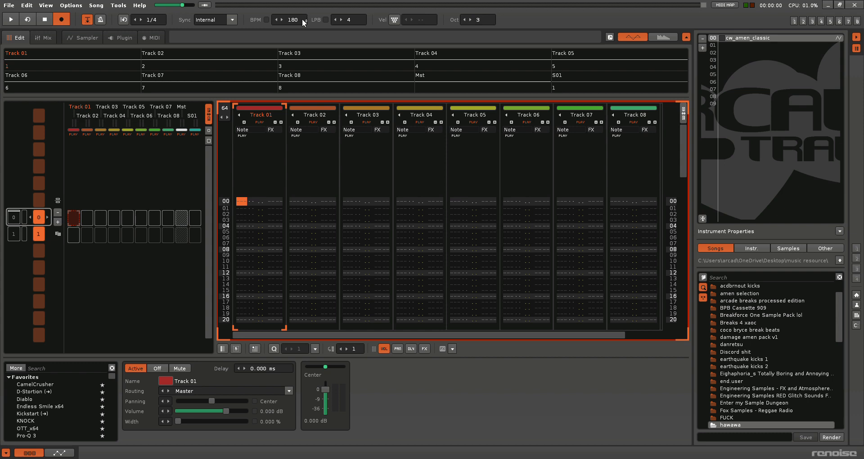
# Move slice marker 1F later onto the start of the last drum hit in cw_amen_classic, and return to the pattern editor
pyautogui.click(85, 37)
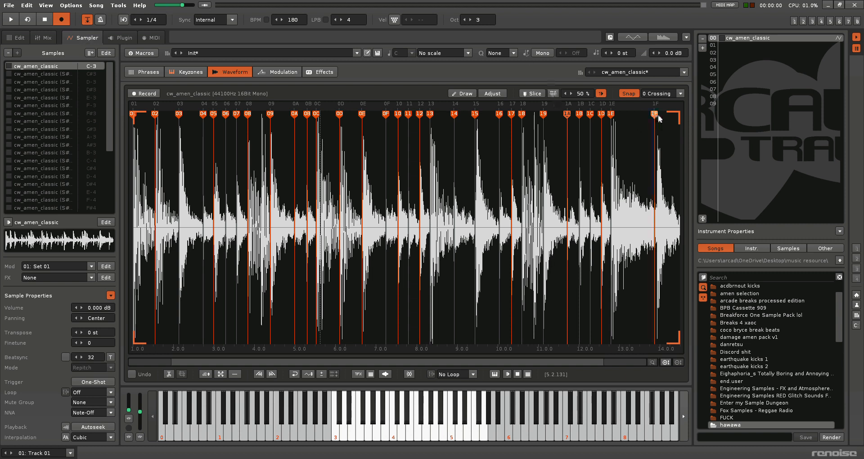
pyautogui.moveTo(655, 114); pyautogui.dragTo(659, 115)
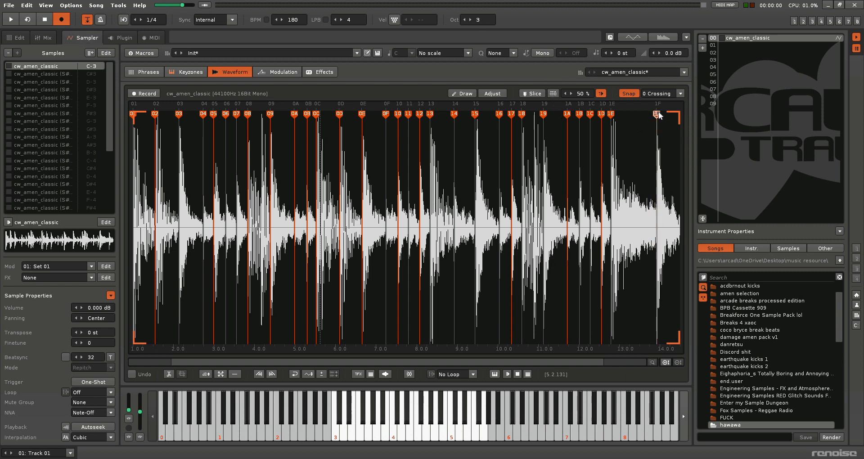
pyautogui.scroll(5, 656, 180)
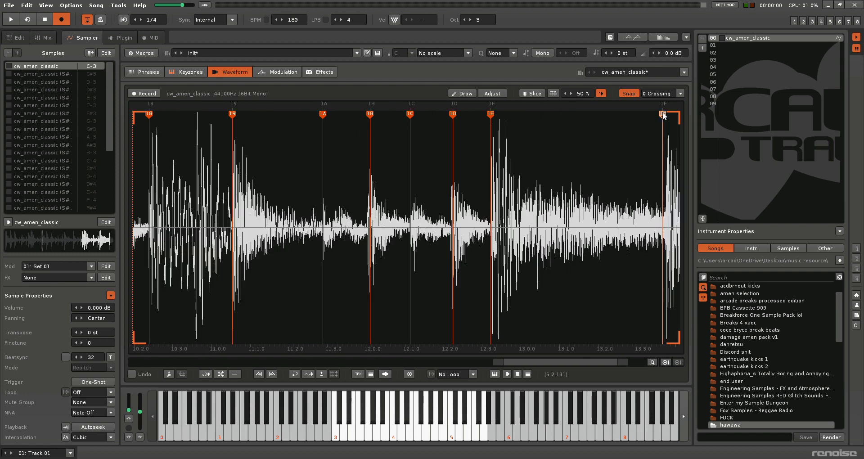
pyautogui.moveTo(663, 111); pyautogui.dragTo(665, 112)
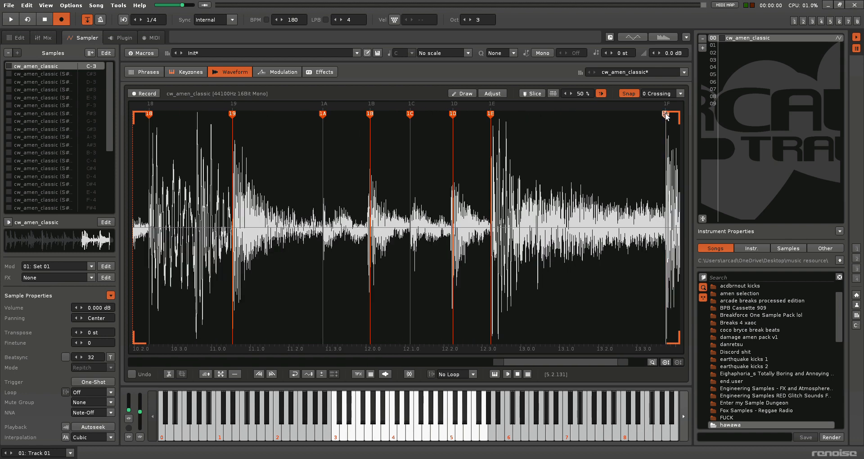
pyautogui.scroll(-5, 430, 193)
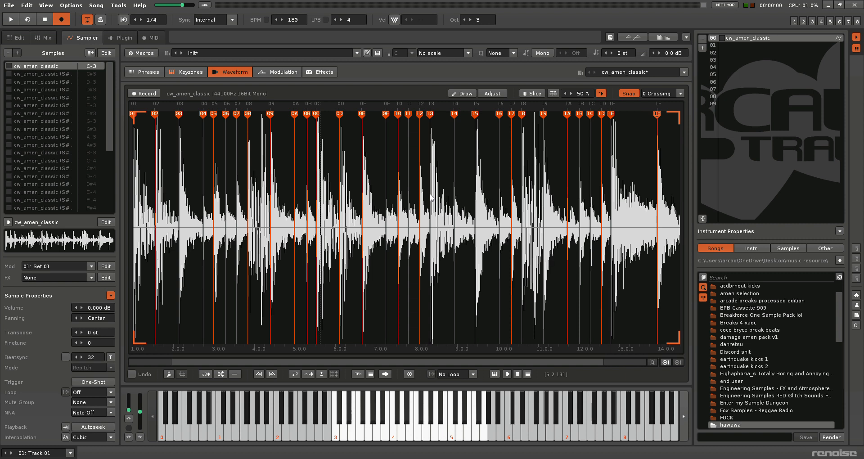
pyautogui.press('z')
pyautogui.click(21, 38)
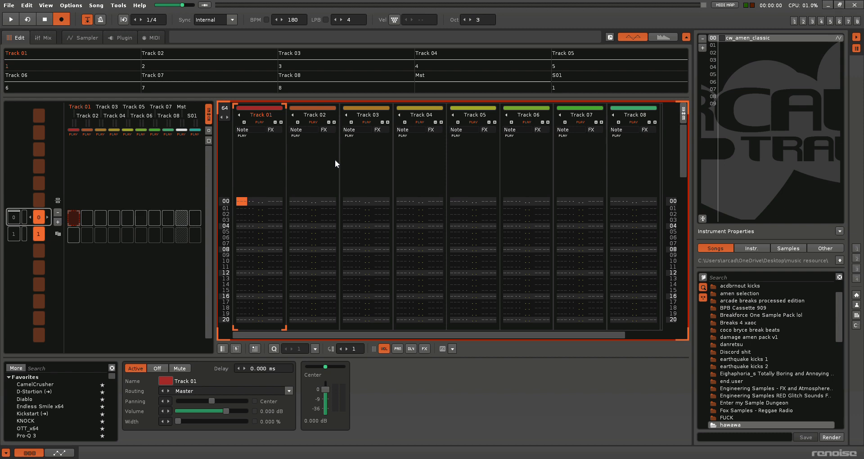
# Enter C#3 at lines 00 and 04 of Track 01 and repeat the first four lines throughout the pattern
pyautogui.press('s')
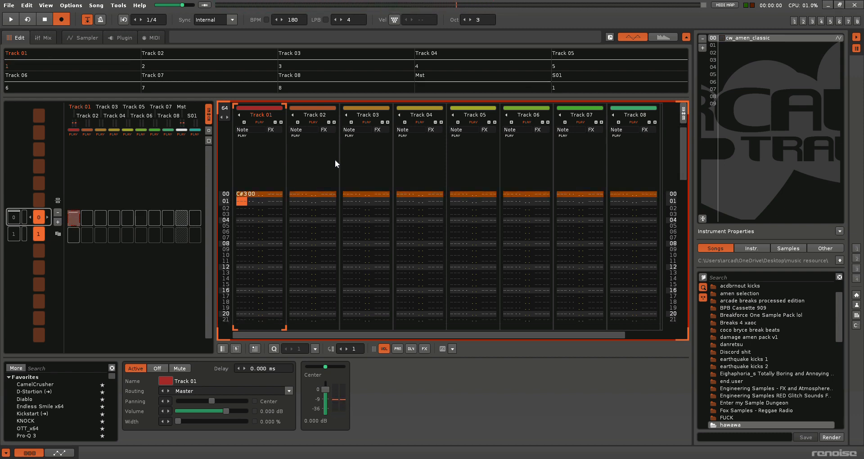
pyautogui.press('s')
pyautogui.moveTo(276, 171); pyautogui.dragTo(250, 190)
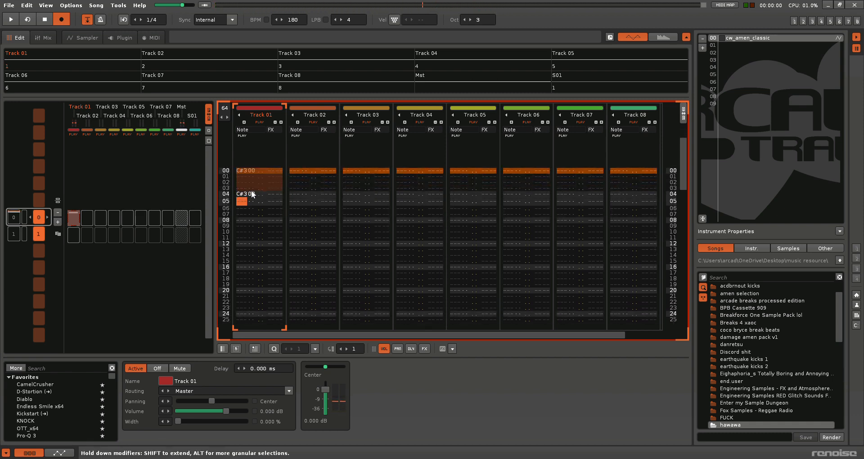
pyautogui.click(240, 170)
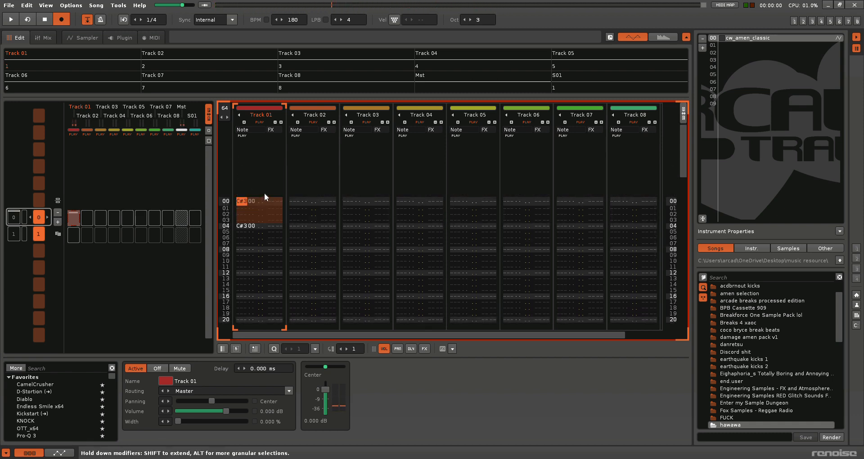
pyautogui.hotkey('ctrl', 'p')
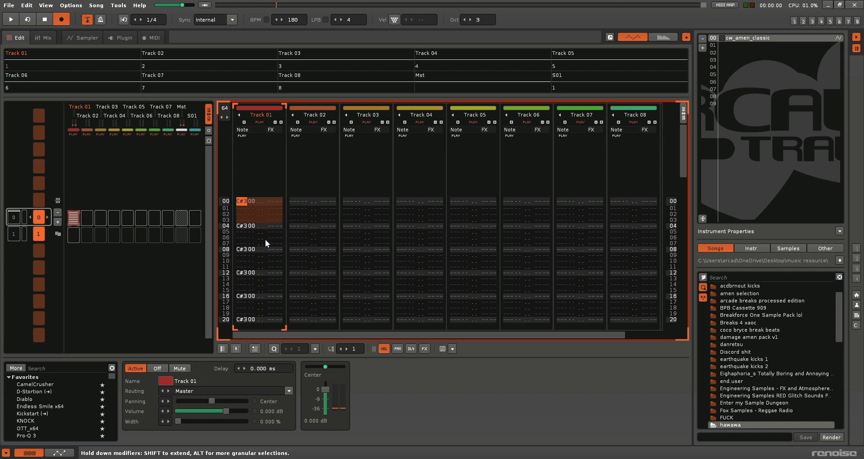
# Play the pattern from line 00, stop it, and try an E-3 note at line 32 before undoing it
pyautogui.click(243, 203)
pyautogui.press('space')
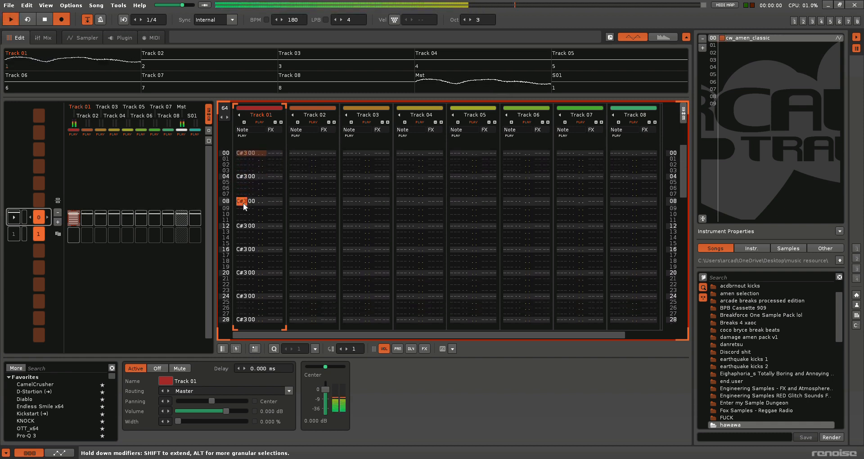
pyautogui.press('space')
pyautogui.press('c')
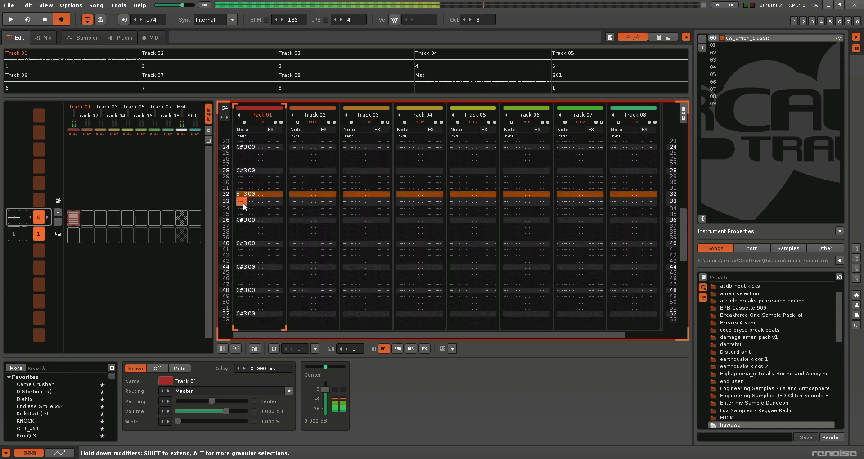
pyautogui.hotkey('ctrl', 'z')
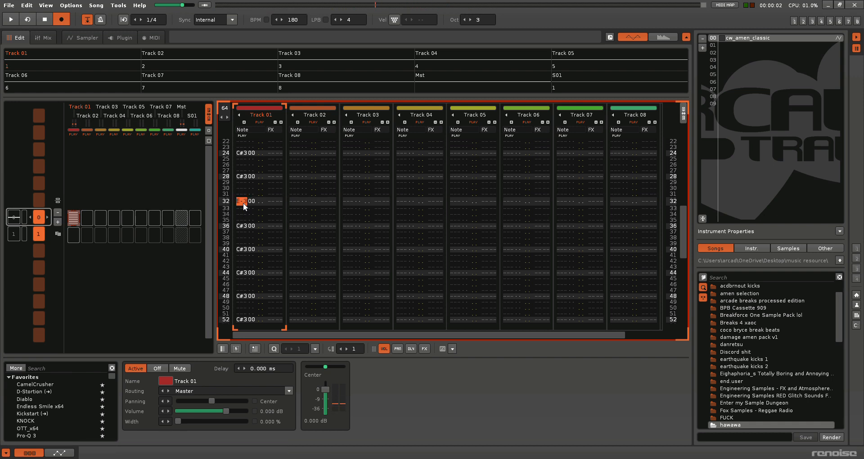
# Add D#3 notes at lines 02, 06 and 10 of Track 01, between the C#3 hits
pyautogui.press('Up')
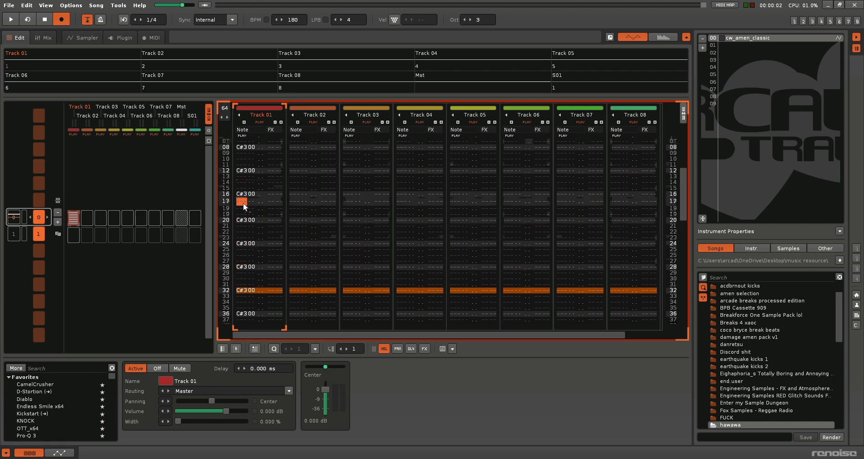
pyautogui.press('Up')
pyautogui.press('Up')
pyautogui.press('Down')
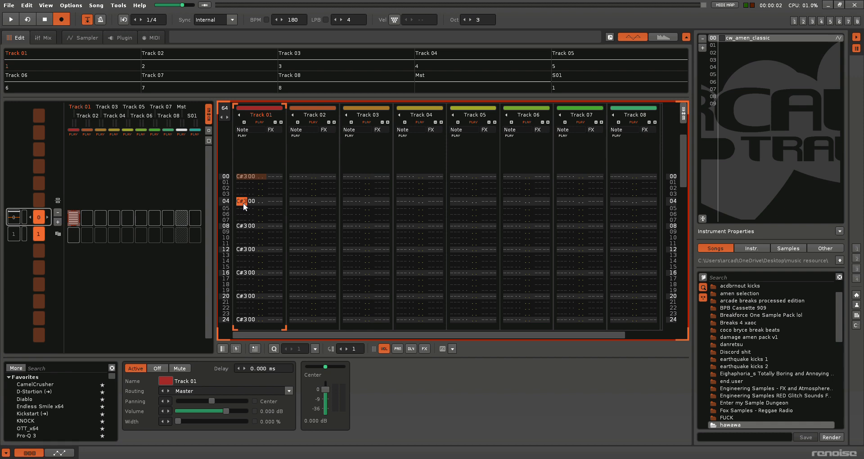
pyautogui.press('Up')
pyautogui.press('Up')
pyautogui.press('d')
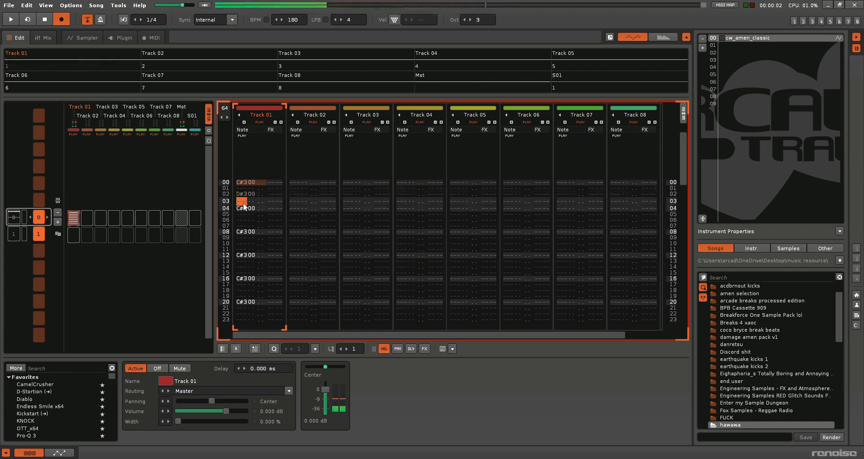
pyautogui.press('Down')
pyautogui.press('Down')
pyautogui.press('Down')
pyautogui.press('d')
pyautogui.press('Down')
pyautogui.press('Down')
pyautogui.press('Down')
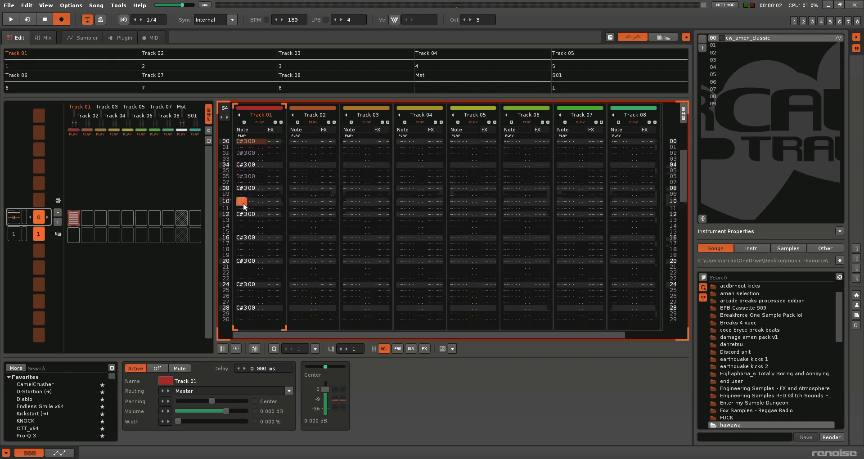
pyautogui.press('d')
# Play back the pattern from its start to hear the alternating C#3 and D#3 slices
pyautogui.press('Down')
pyautogui.press('Down')
pyautogui.press('Down')
pyautogui.press('Down')
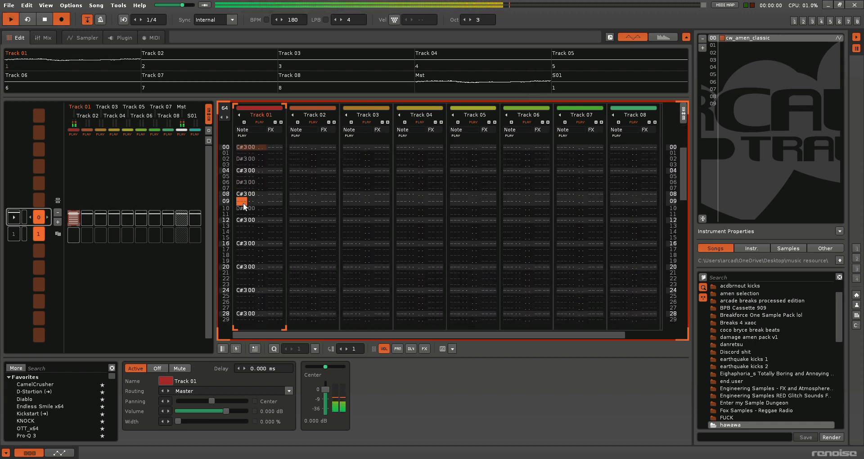
pyautogui.press('space')
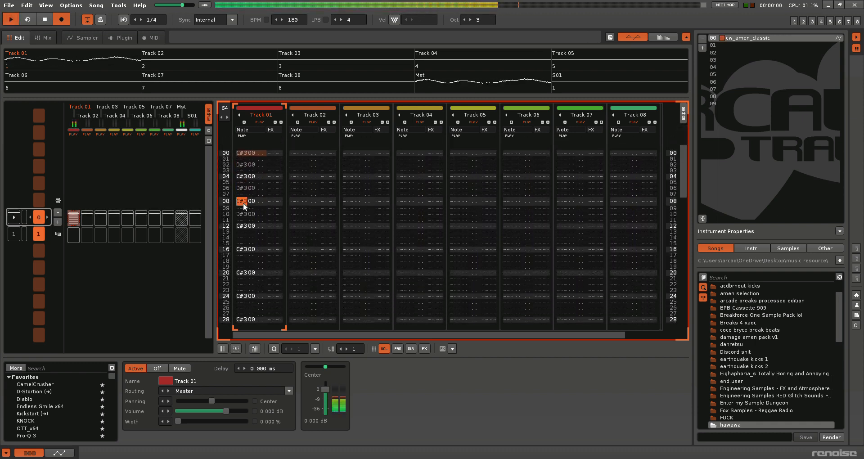
pyautogui.press('space')
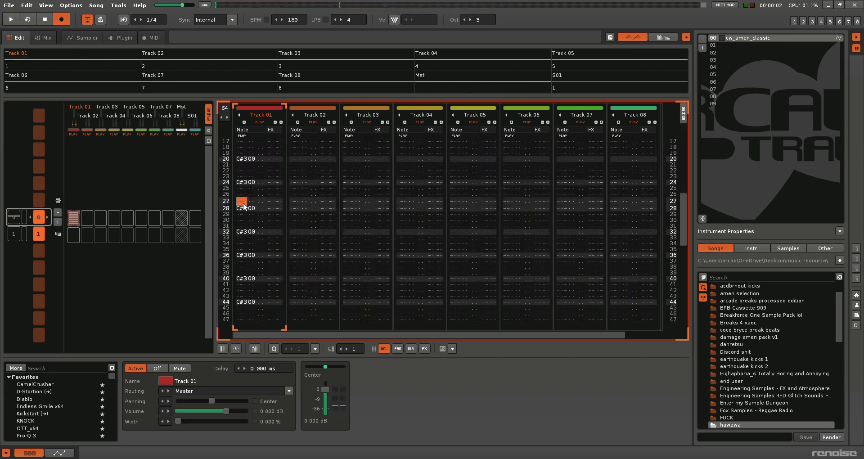
# Clear all of Track 01's notes from pattern 0 through its block in the pattern matrix
pyautogui.press('Up')
pyautogui.press('Up')
pyautogui.press('Up')
pyautogui.press('Up')
pyautogui.press('Up')
pyautogui.press('Up')
pyautogui.press('Up')
pyautogui.press('Up')
pyautogui.press('Up')
pyautogui.press('Up')
pyautogui.press('Up')
pyautogui.press('Up')
pyautogui.press('Up')
pyautogui.press('Up')
pyautogui.press('Up')
pyautogui.press('Up')
pyautogui.press('Up')
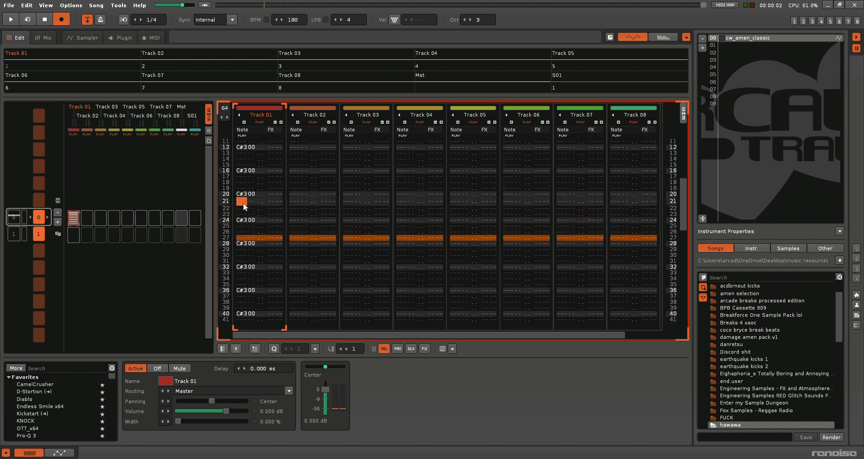
pyautogui.press('Up')
pyautogui.press('Up')
pyautogui.press('Up')
pyautogui.press('Up')
pyautogui.press('Up')
pyautogui.press('Up')
pyautogui.press('Up')
pyautogui.press('Up')
pyautogui.press('Up')
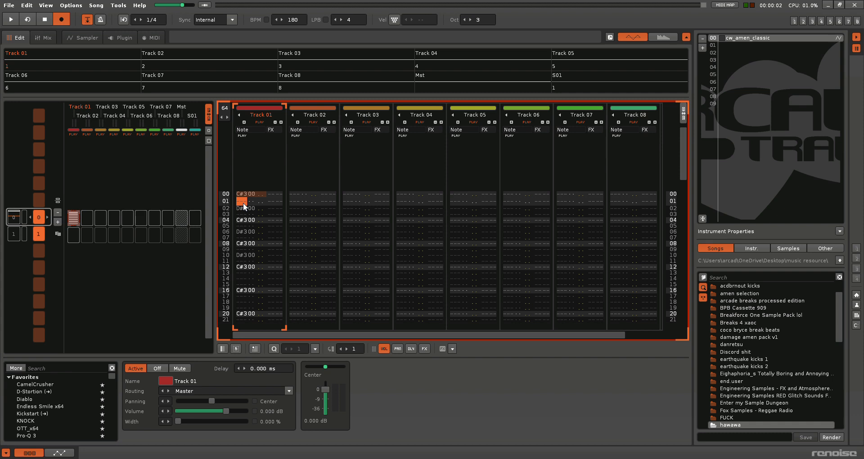
pyautogui.click(79, 217)
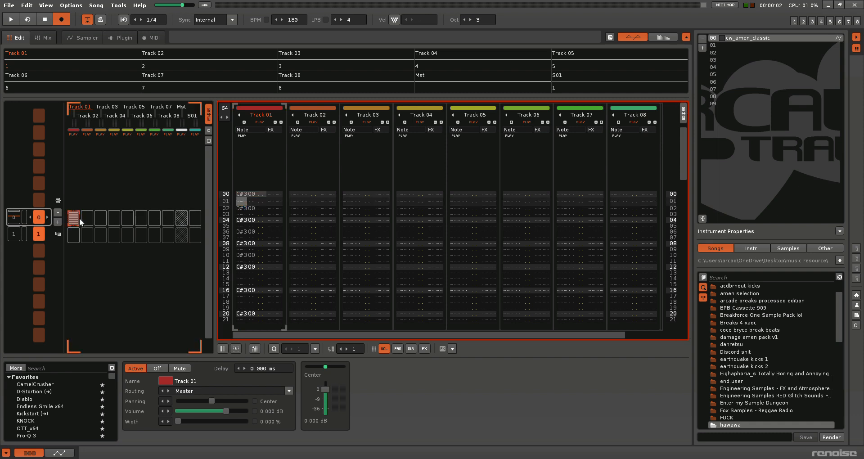
pyautogui.press('Delete')
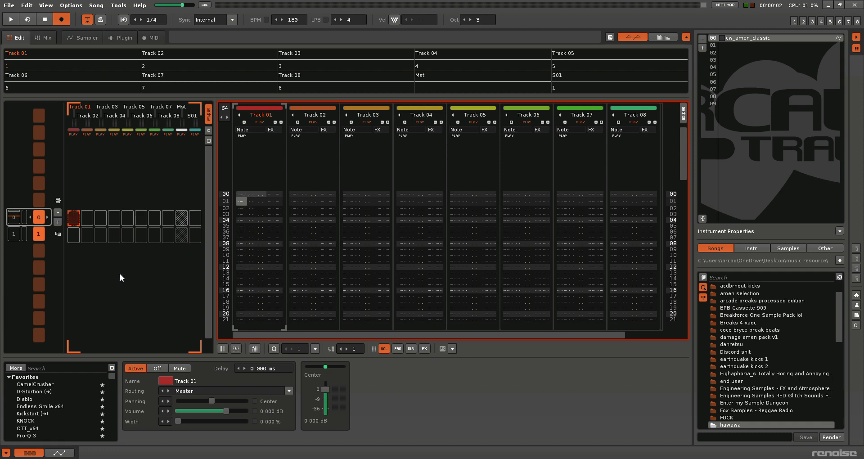
# Enter C#3 at line 00 of Track 01 and try different slices at line 02, including C-4 and G#3
pyautogui.click(238, 193)
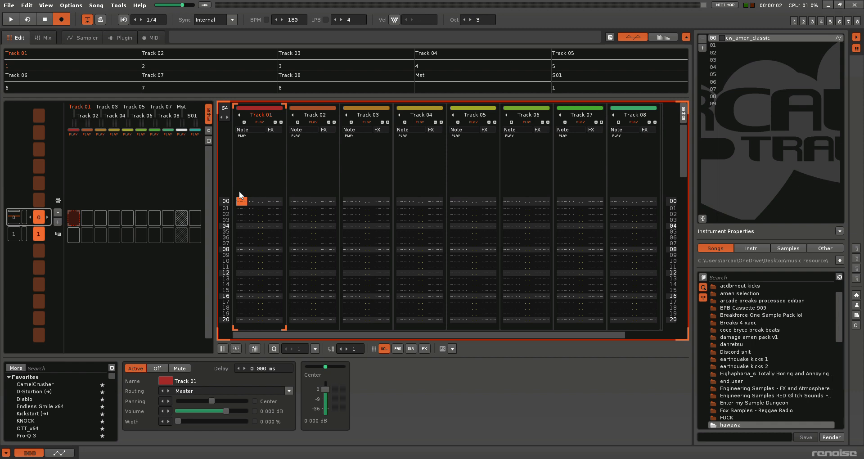
pyautogui.press('s')
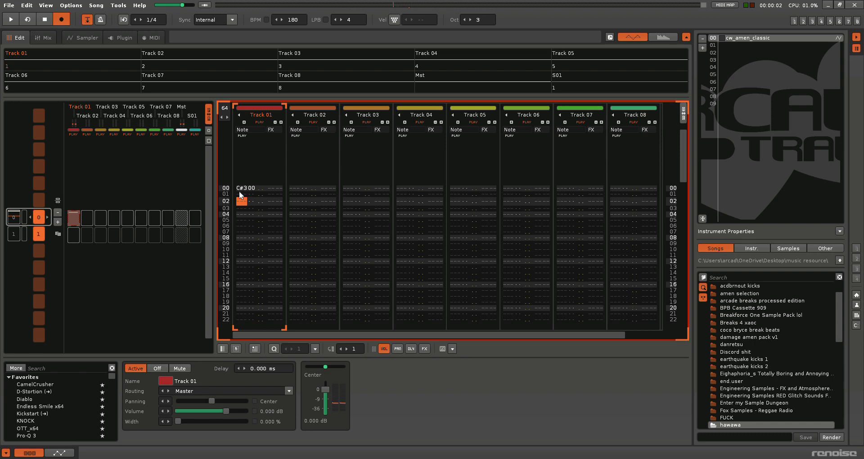
pyautogui.press('b')
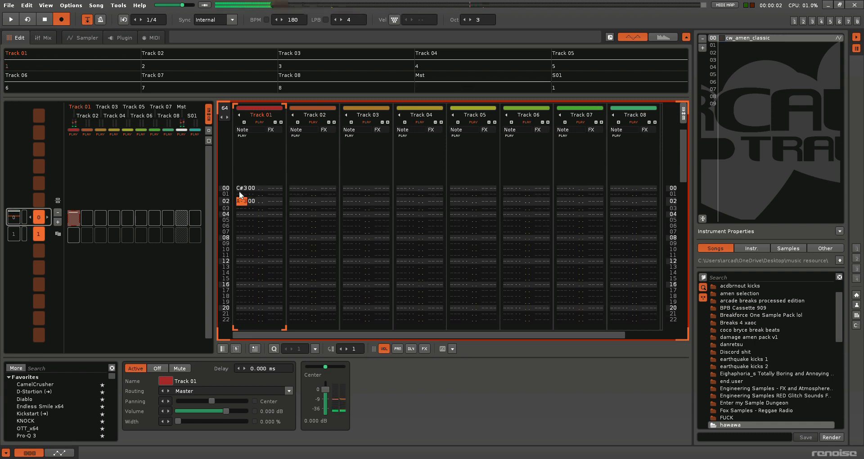
pyautogui.press('q')
pyautogui.press('Up')
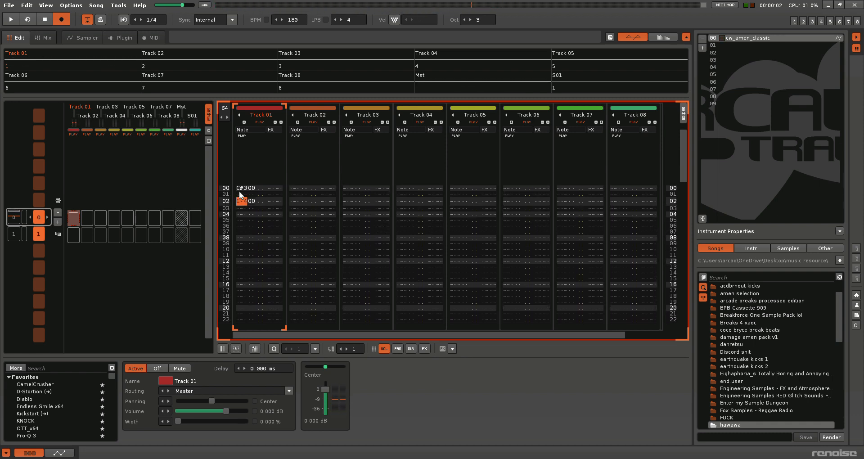
pyautogui.press('n')
pyautogui.press('Up')
pyautogui.press('h')
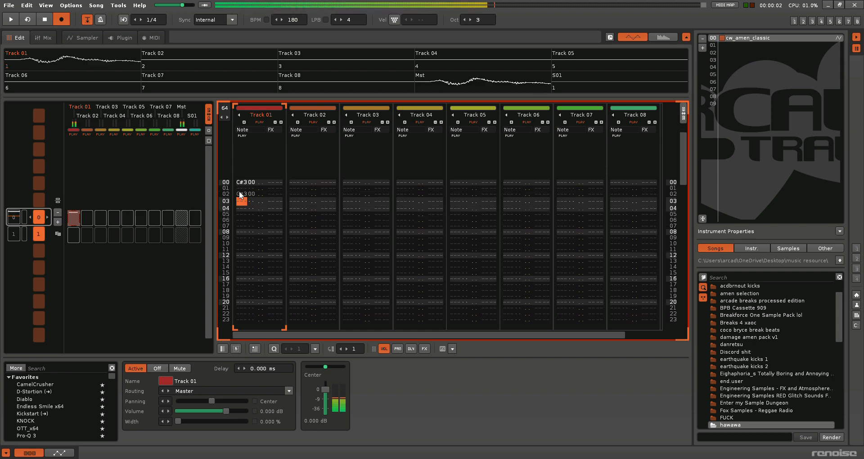
# Try further slices at line 02 of Track 01, including F#3, and place A#3 there
pyautogui.press('Up')
pyautogui.press('g')
pyautogui.press('Up')
pyautogui.press('Up')
pyautogui.press('Down')
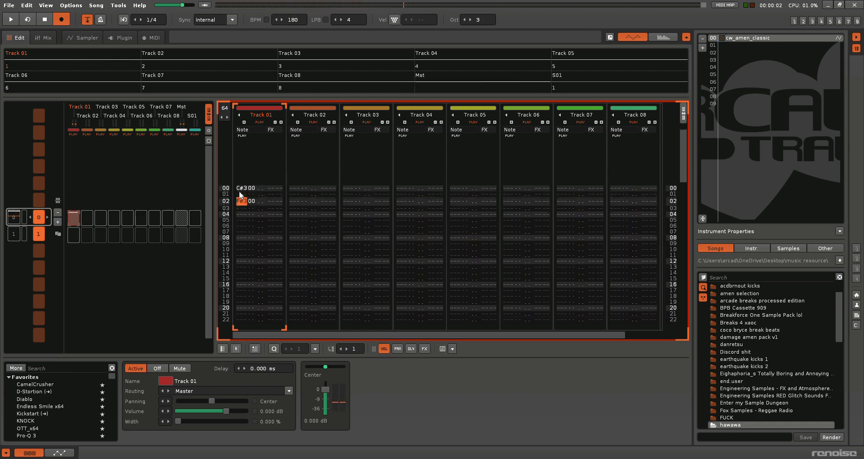
pyautogui.press('n')
pyautogui.press('Up')
pyautogui.press('j')
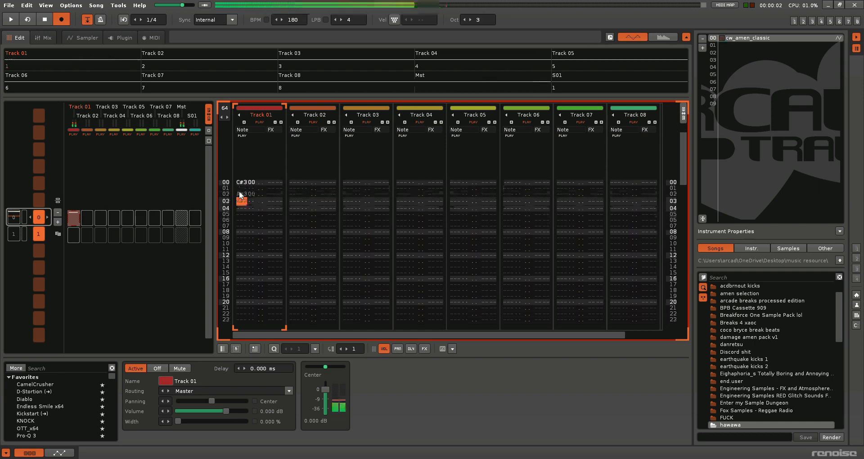
# Enter A#3 again at line 02 of Track 01 to hear that slice
pyautogui.press('Up')
pyautogui.press('j')
pyautogui.press('Up')
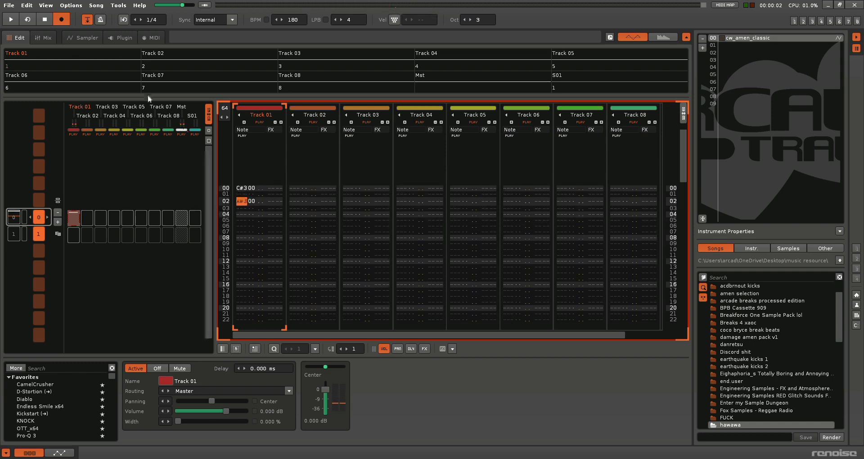
# Highlight the audio between slice markers 16 and 17 in the cw_amen_classic waveform and return to the pattern
pyautogui.click(91, 36)
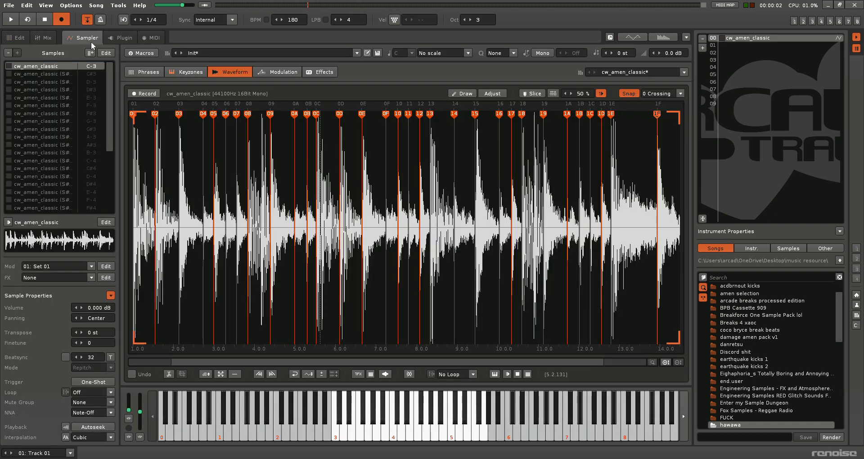
pyautogui.click(65, 20)
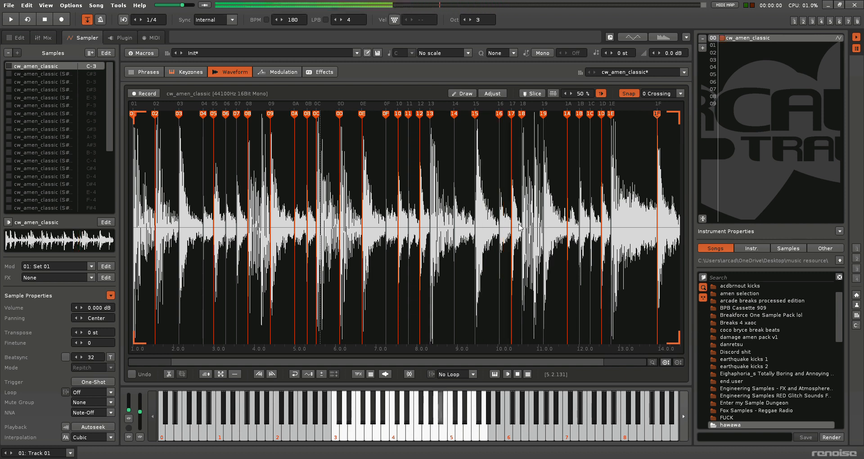
pyautogui.moveTo(499, 227); pyautogui.dragTo(511, 230)
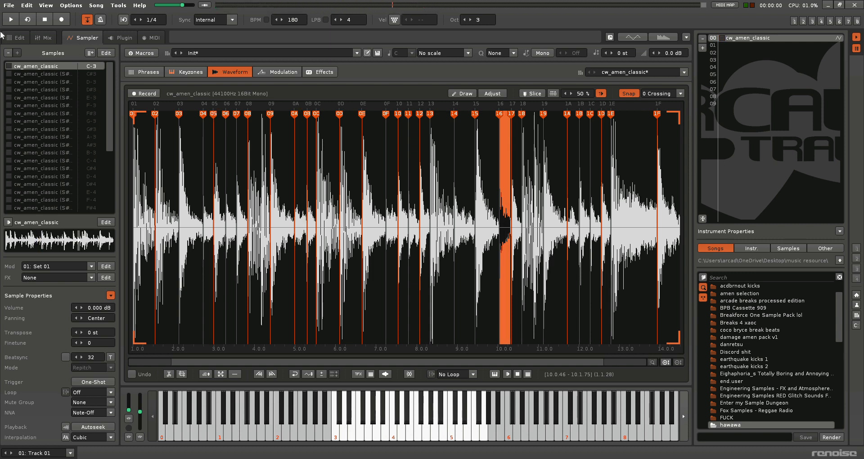
pyautogui.click(17, 37)
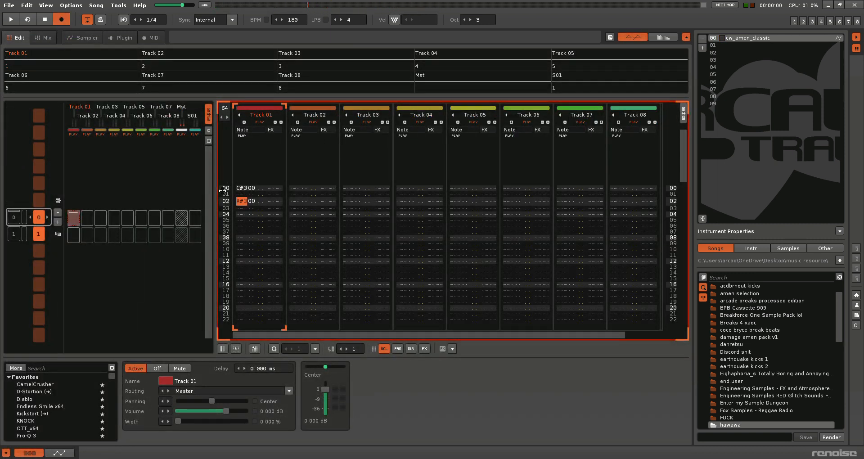
# Enter C#3 at line 04 of Track 01 and play the pattern several times to hear it
pyautogui.click(242, 202)
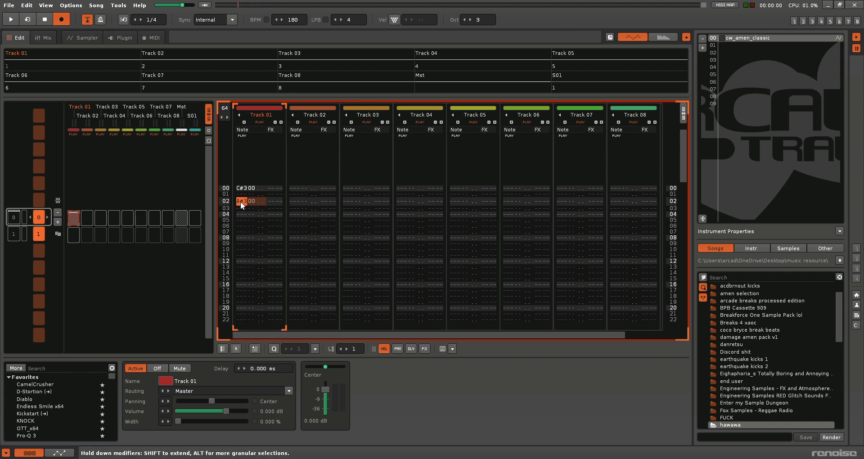
pyautogui.press('Down')
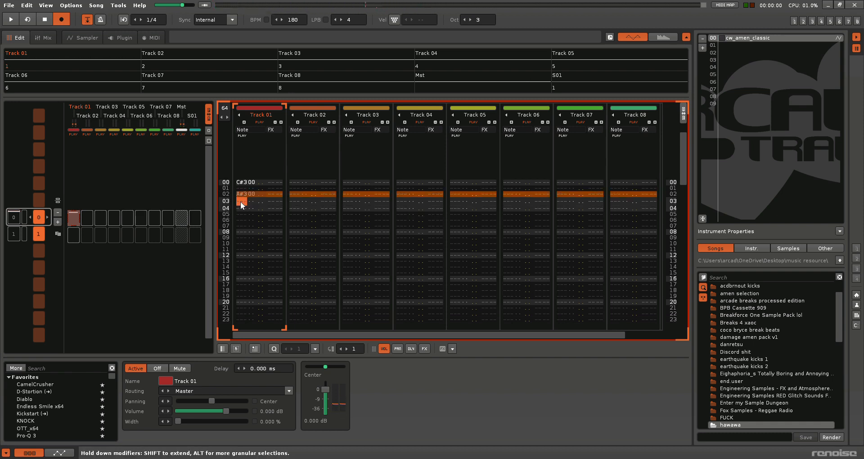
pyautogui.press('Down')
pyautogui.press('s')
pyautogui.press('space')
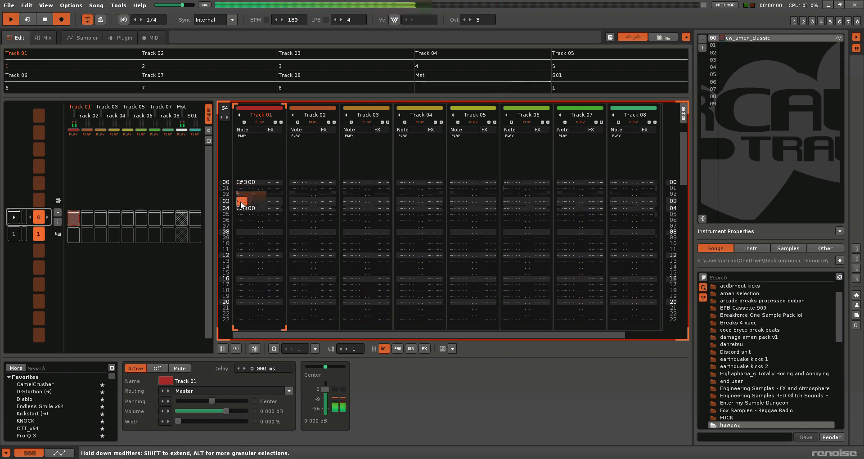
pyautogui.press('space')
pyautogui.press('space')
pyautogui.press('space')
pyautogui.press('space')
pyautogui.press('space')
pyautogui.press('space')
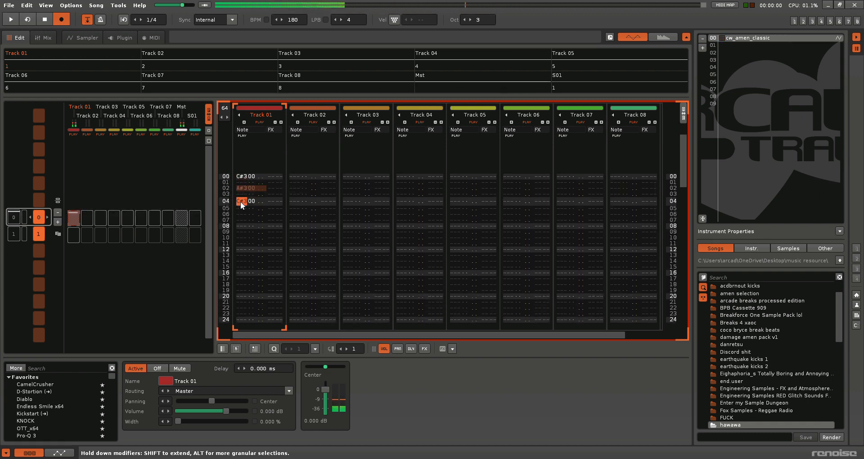
# Enter D#3 at line 06 of Track 01 and play the pattern back
pyautogui.press('Down')
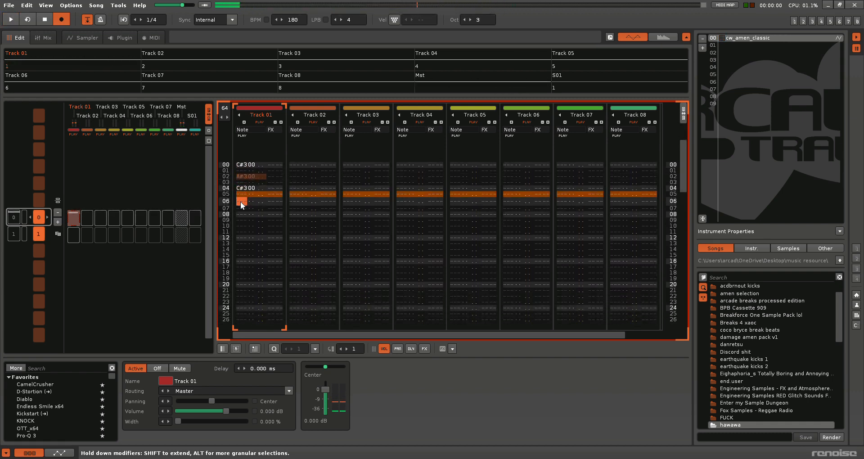
pyautogui.press('d')
pyautogui.press('space')
pyautogui.press('space')
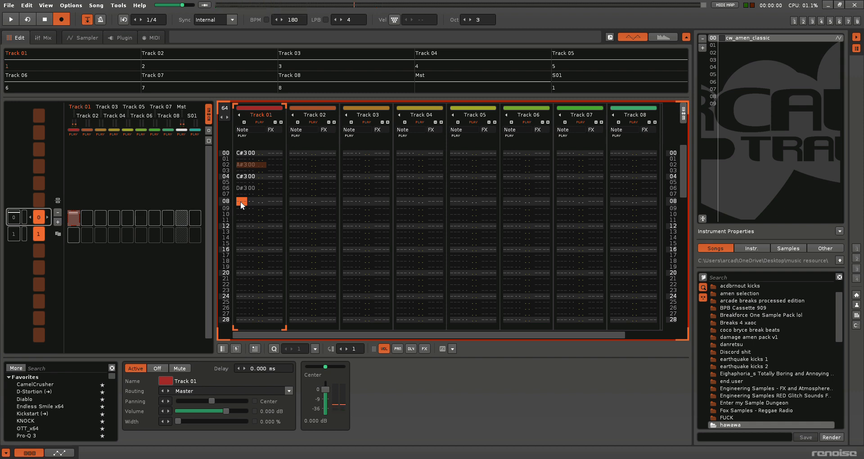
pyautogui.press('space')
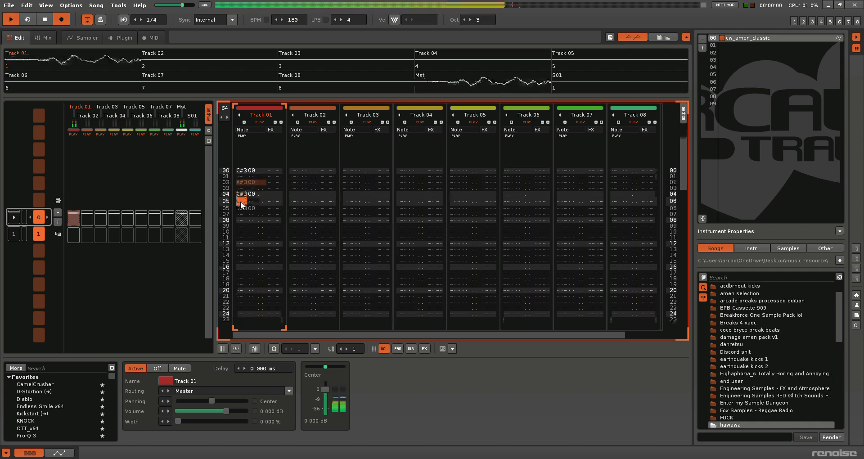
pyautogui.press('space')
# Replace the slice at line 02 of Track 01 with G#4 after trying a neighbouring slice
pyautogui.press('Up')
pyautogui.press('Up')
pyautogui.press('Up')
pyautogui.press('Up')
pyautogui.press('Up')
pyautogui.press('Up')
pyautogui.press('Up')
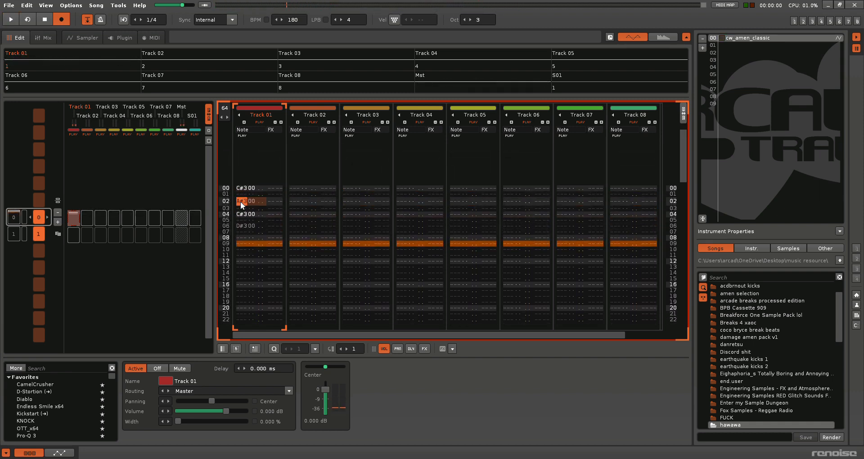
pyautogui.press('7')
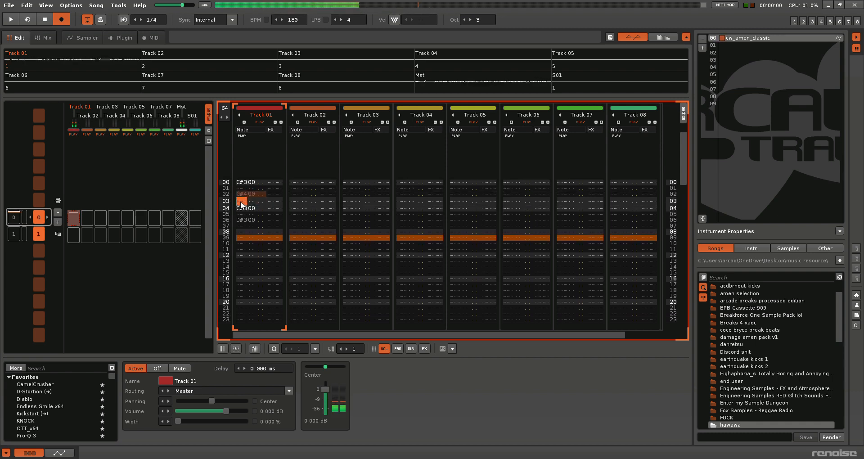
pyautogui.press('Up')
pyautogui.press('6')
pyautogui.press('Down')
pyautogui.press('Down')
pyautogui.press('Down')
pyautogui.press('Down')
pyautogui.press('Down')
pyautogui.press('Down')
pyautogui.press('Down')
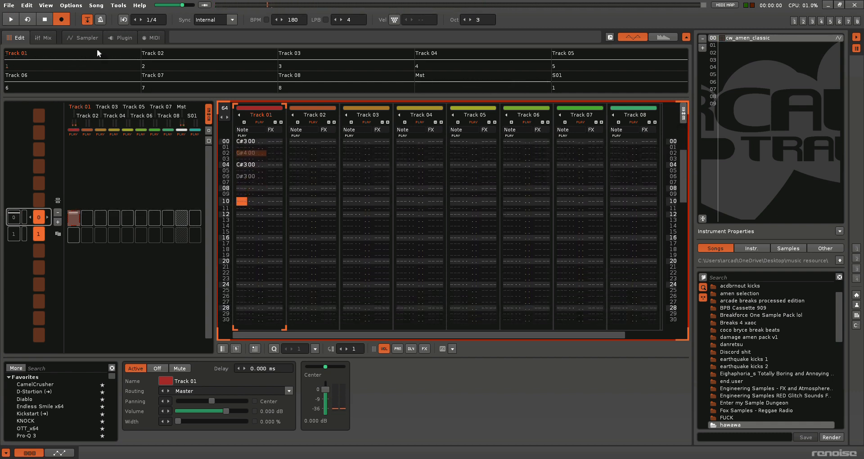
# Examine the waveform regions between slice markers 14 and 15 and between 16 and 17, and return to the pattern
pyautogui.click(86, 39)
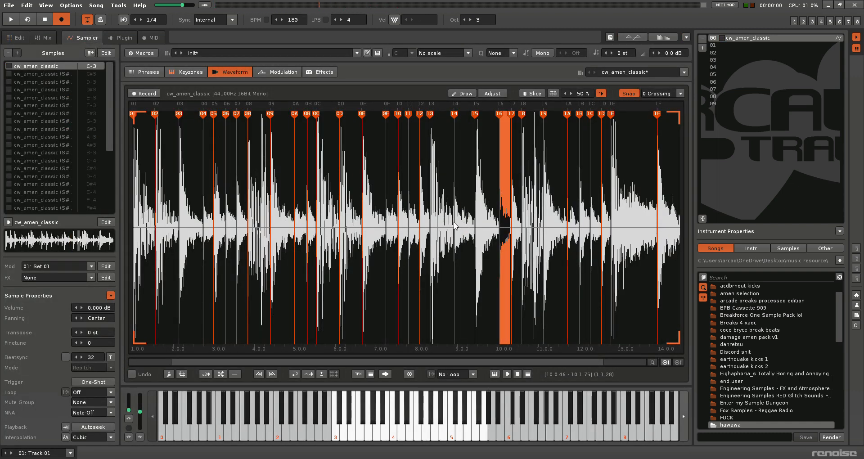
pyautogui.moveTo(454, 227); pyautogui.dragTo(474, 228)
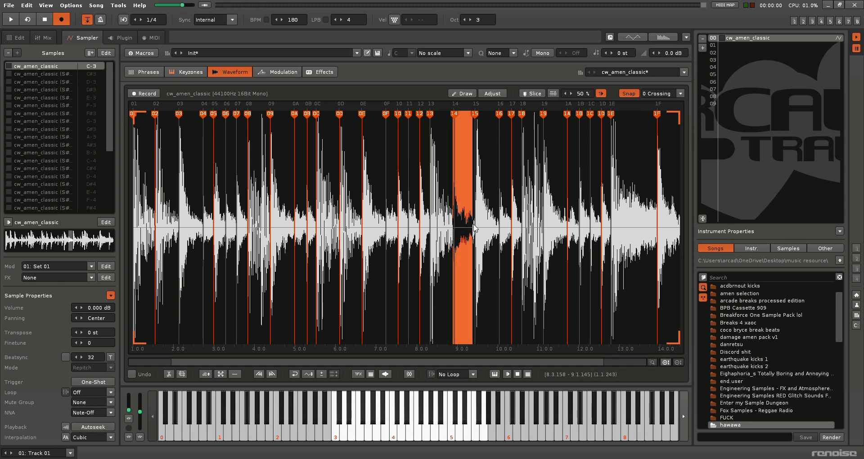
pyautogui.moveTo(500, 227)
pyautogui.mouseDown()
pyautogui.moveTo(520, 227)
pyautogui.moveTo(511, 227)
pyautogui.mouseUp()
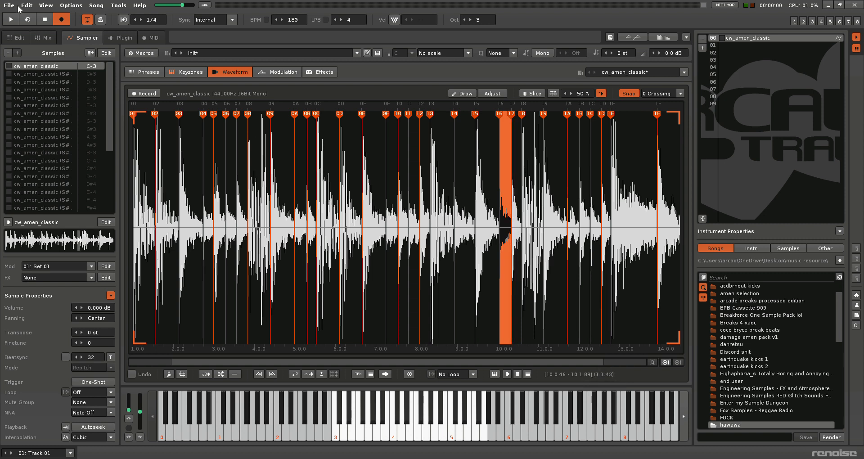
pyautogui.click(25, 38)
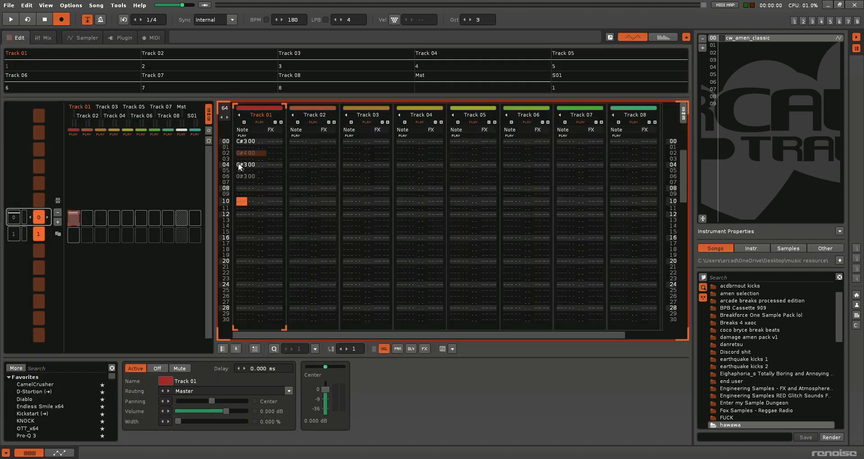
# Audition the G#4 slice at line 02 of Track 01 on its own
pyautogui.click(239, 159)
pyautogui.click(244, 188)
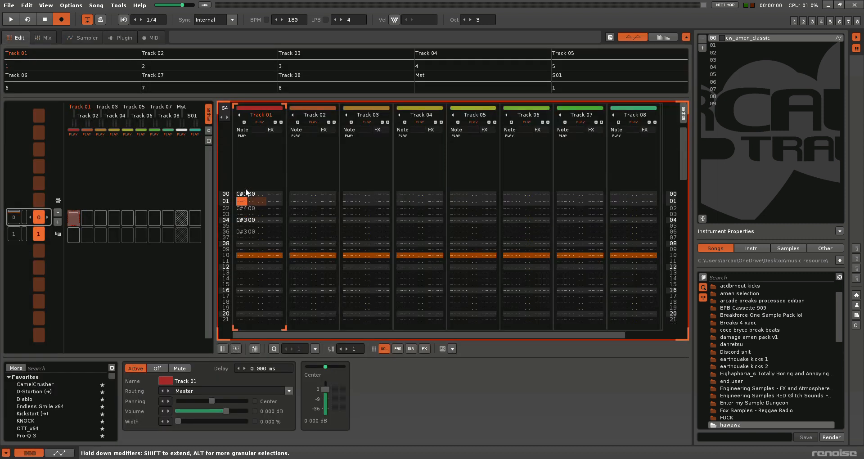
pyautogui.click(244, 208)
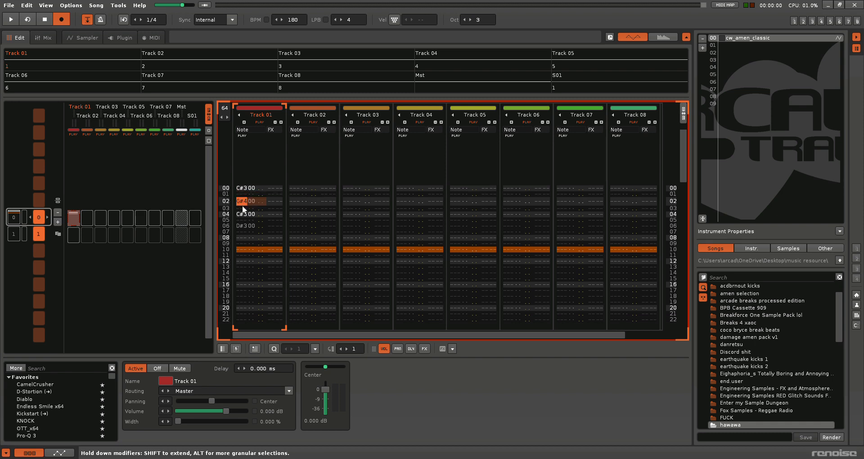
pyautogui.click(242, 207)
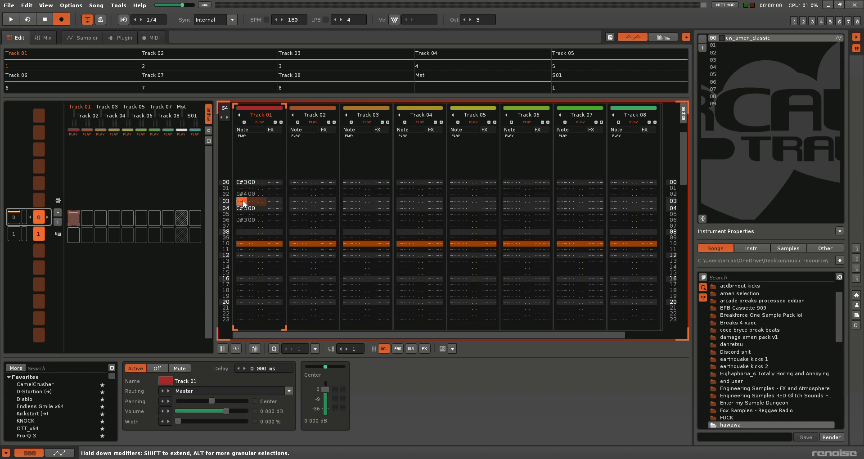
pyautogui.click(242, 195)
pyautogui.press('Return')
pyautogui.press('Up')
pyautogui.press('Return')
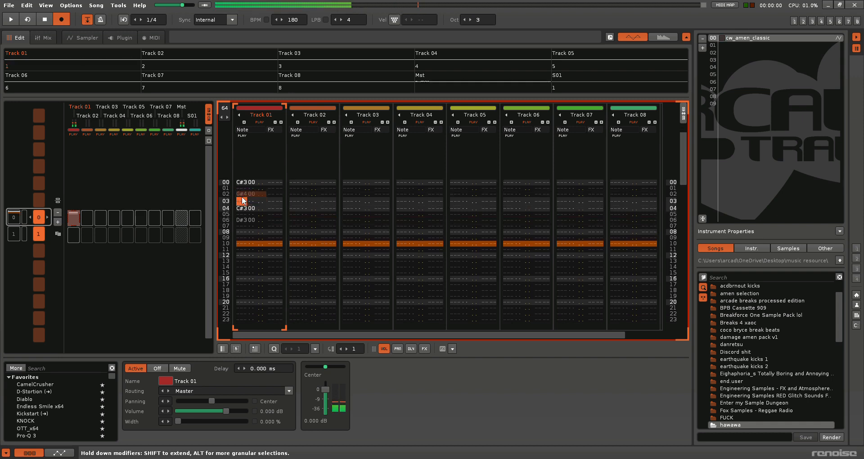
pyautogui.press('Up')
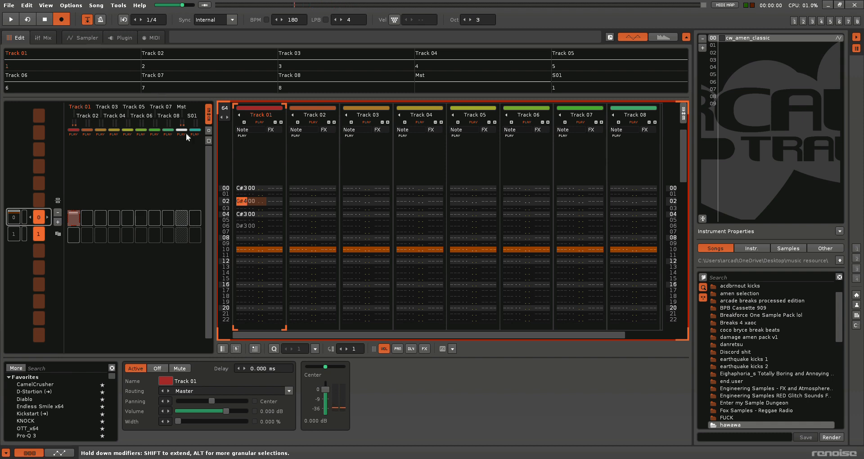
# Play the pattern from its start to hear G#4 in place between the two C#3 slices
pyautogui.press('Return')
pyautogui.press('Return')
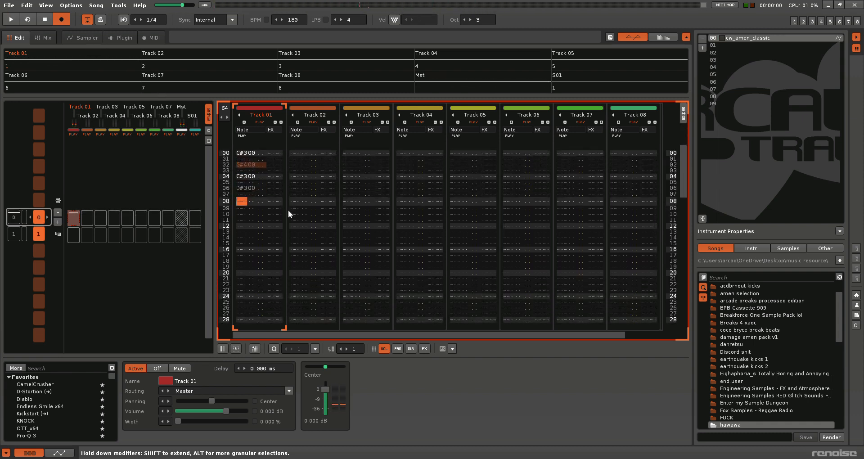
pyautogui.press('Return')
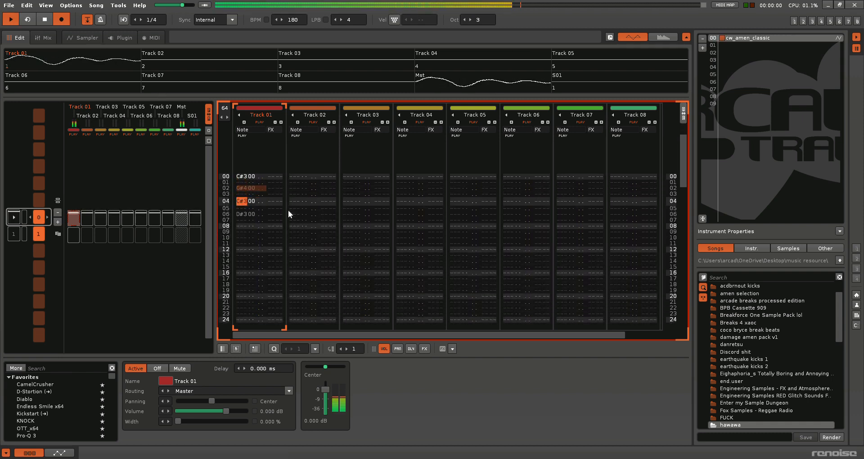
pyautogui.press('Return')
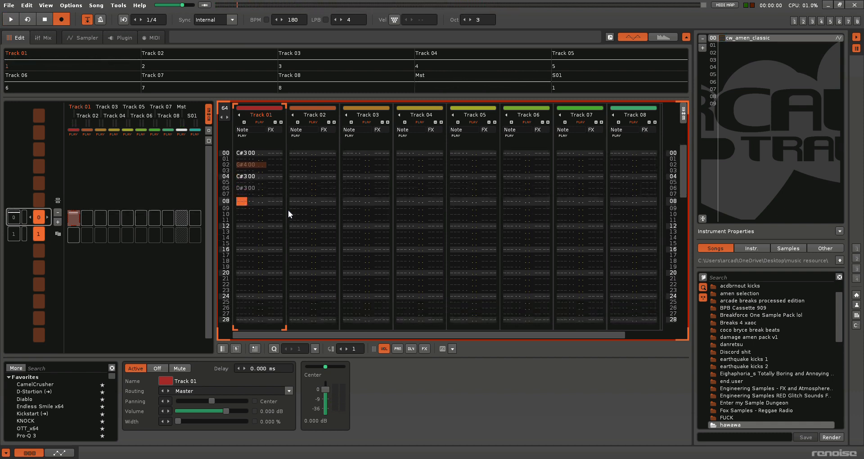
# Enter C#3 at line 08 of Track 01 and go back to the start of the pattern
pyautogui.press('s')
pyautogui.press('Up')
pyautogui.press('Up')
pyautogui.press('Up')
pyautogui.press('Up')
pyautogui.press('Up')
pyautogui.press('Up')
pyautogui.press('Up')
pyautogui.press('Up')
pyautogui.press('Up')
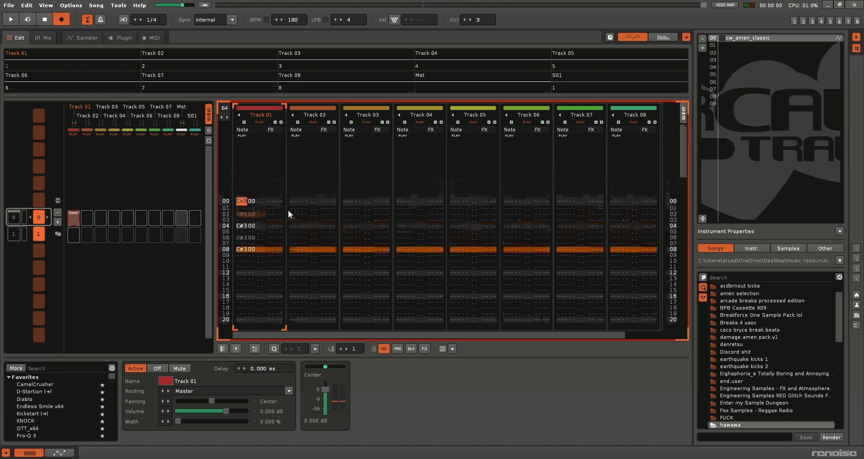
# Play back the pattern to hear the sequence through the C#3 at line 08
pyautogui.press('Down')
pyautogui.press('Down')
pyautogui.press('Down')
pyautogui.press('Down')
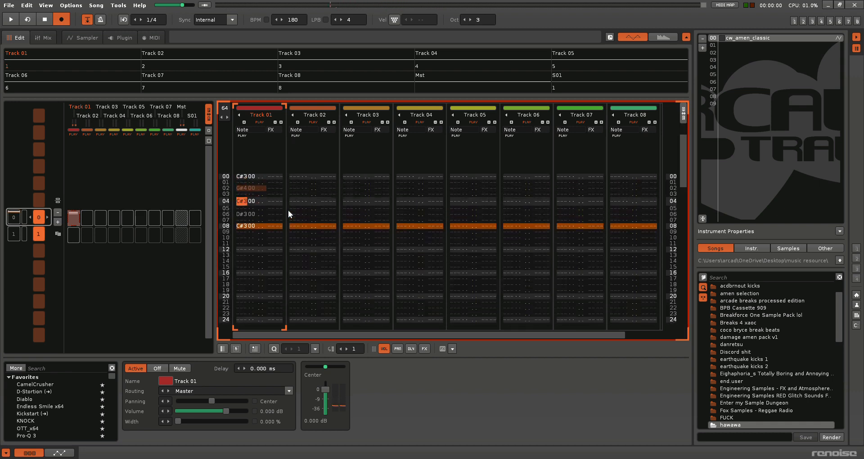
pyautogui.press('space')
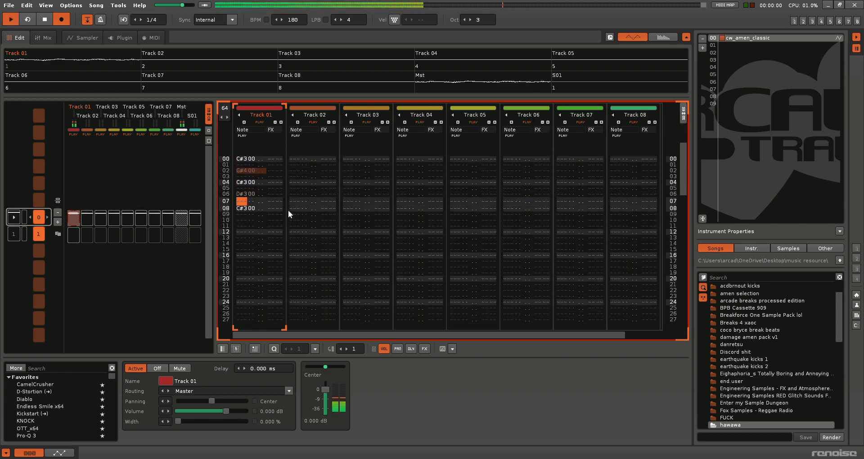
pyautogui.press('space')
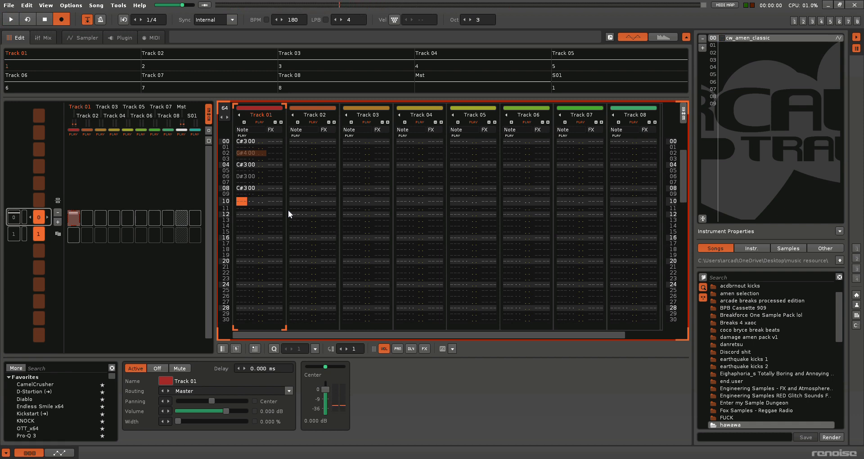
# Place the E-3 slice at line 09 of Track 01, directly after the C#3 at line 08
pyautogui.press('Up')
pyautogui.press('Up')
pyautogui.press('Up')
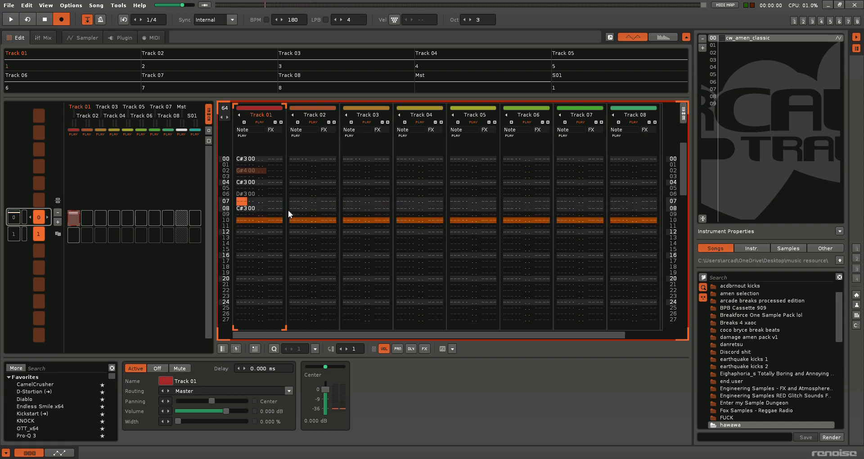
pyautogui.press('Down')
pyautogui.press('Down')
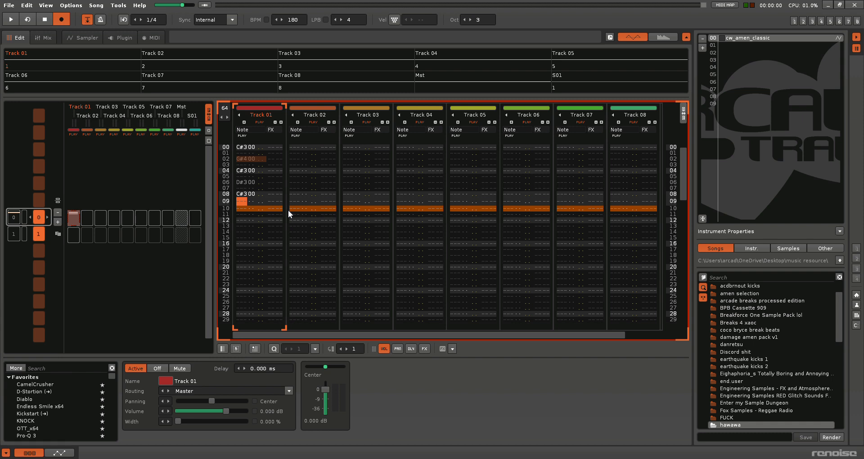
pyautogui.press('c')
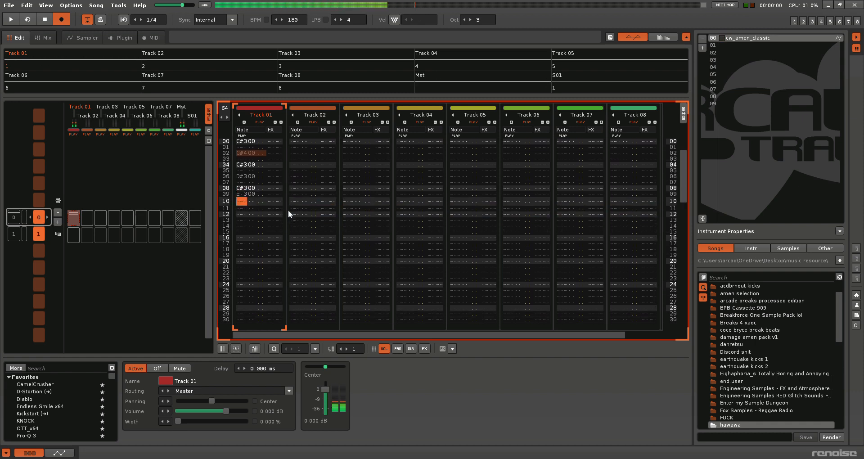
# Try out a series of other slices in place of the note at line 09 of Track 01
pyautogui.press('Up')
pyautogui.press('v')
pyautogui.press('Up')
pyautogui.press('g')
pyautogui.press('Up')
pyautogui.press('b')
pyautogui.press('Up')
pyautogui.press('h')
pyautogui.press('Up')
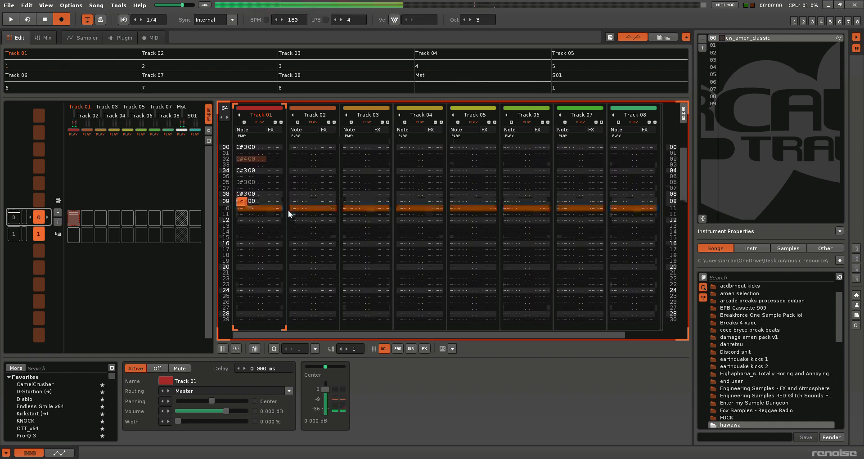
pyautogui.press('n')
pyautogui.press('Up')
# Enter E-3, G-3, A#3 and D#3 on lines 09 to 12 of Track 01
pyautogui.press('c')
pyautogui.press('b')
pyautogui.press('n')
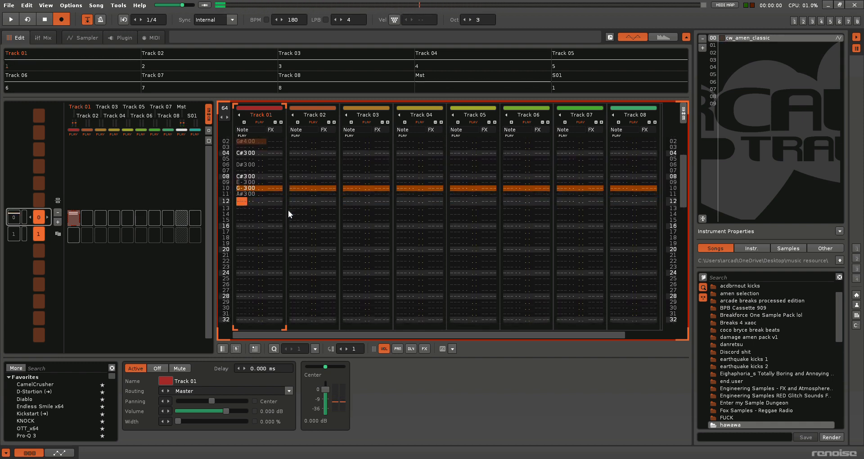
pyautogui.press('d')
pyautogui.press('Up')
pyautogui.press('Up')
pyautogui.press('Up')
pyautogui.press('Up')
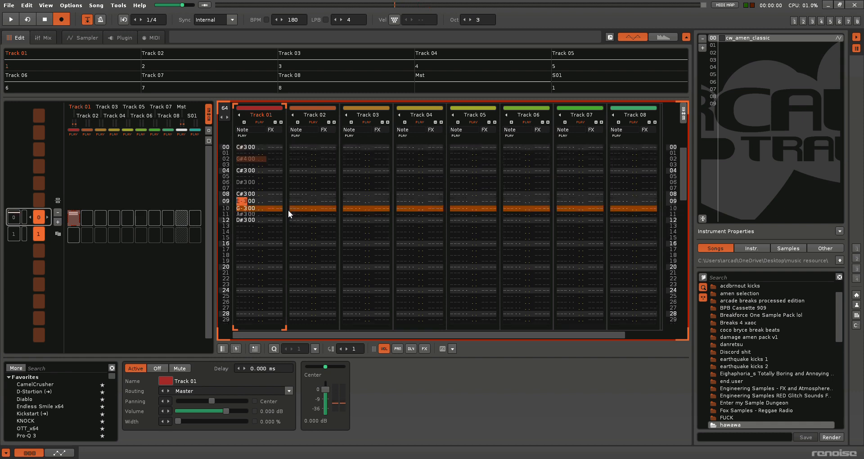
pyautogui.press('Up')
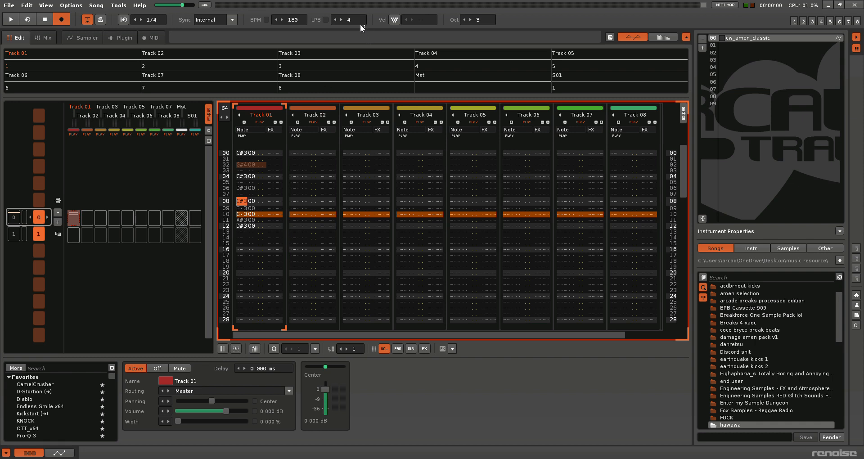
# Play back the pattern through the D#3 at line 12 and go back to the run starting at line 09
pyautogui.press('space')
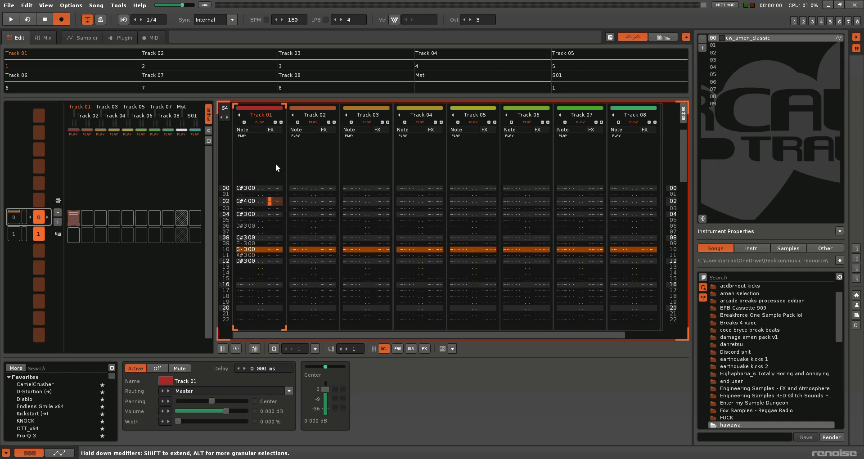
pyautogui.press('space')
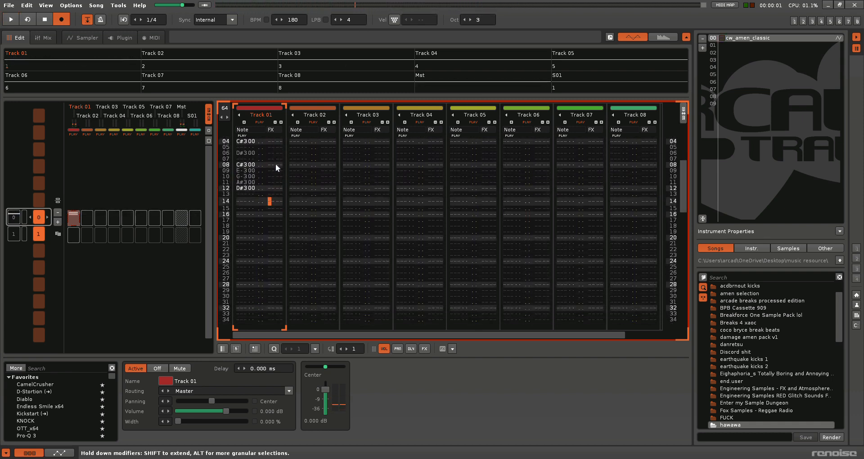
pyautogui.scroll(4, 245, 166)
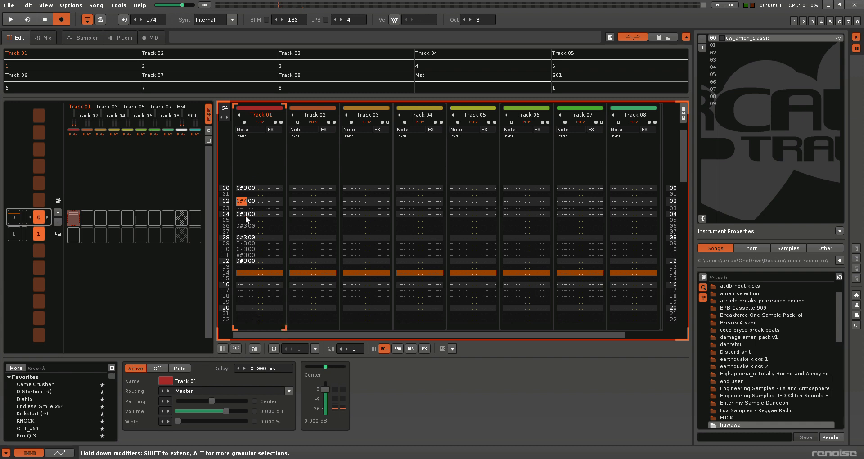
pyautogui.scroll(-3, 245, 225)
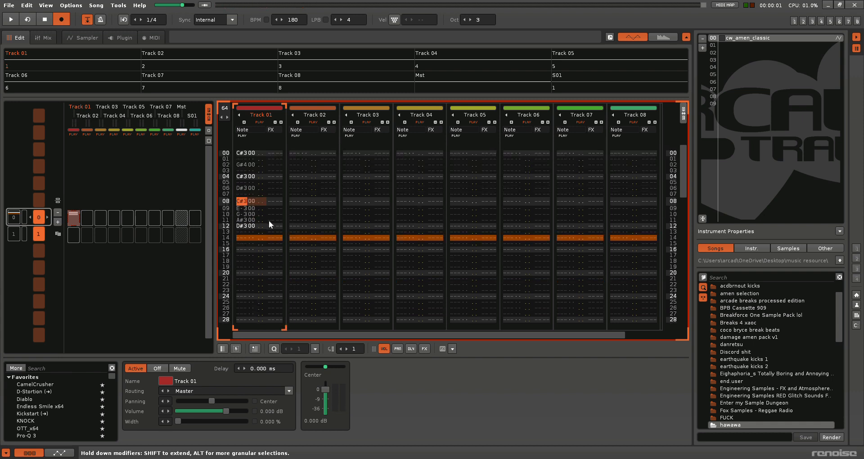
pyautogui.scroll(-1, 236, 209)
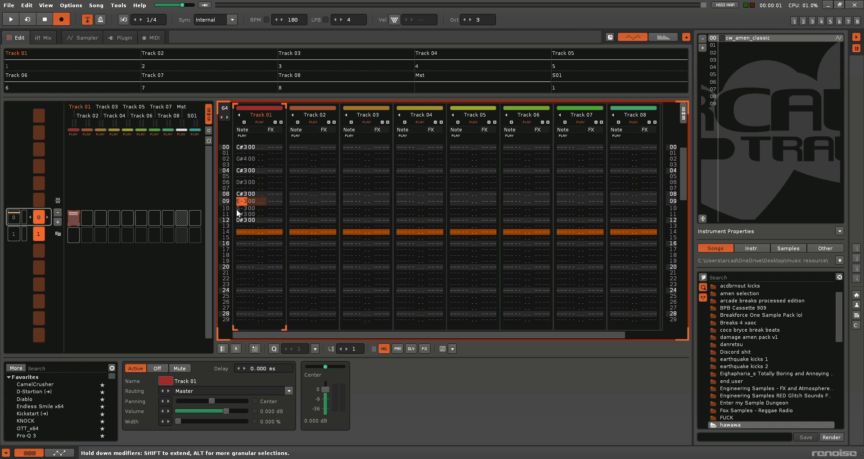
# Look at the sliced cw_amen_classic waveform in the Sampler and return to the pattern editor
pyautogui.click(77, 37)
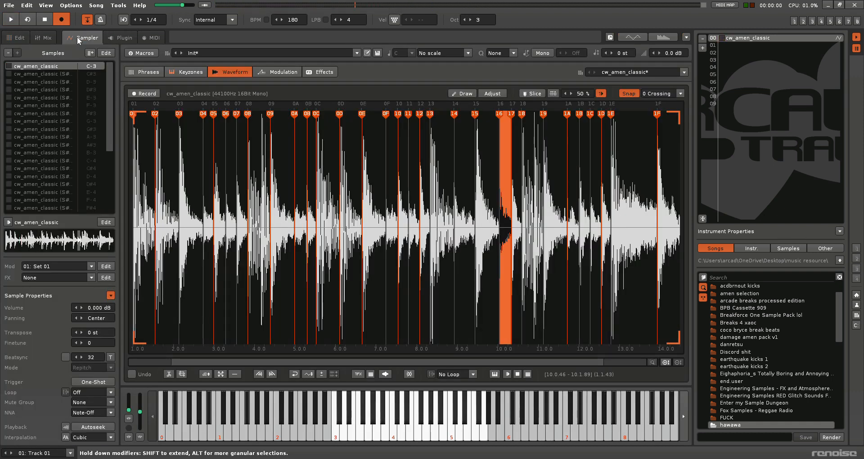
pyautogui.press('space')
pyautogui.press('space')
pyautogui.click(20, 37)
# Walk through the notes of Track 01 from line 00 to line 12 to examine the order of the slices
pyautogui.scroll(6, 255, 179)
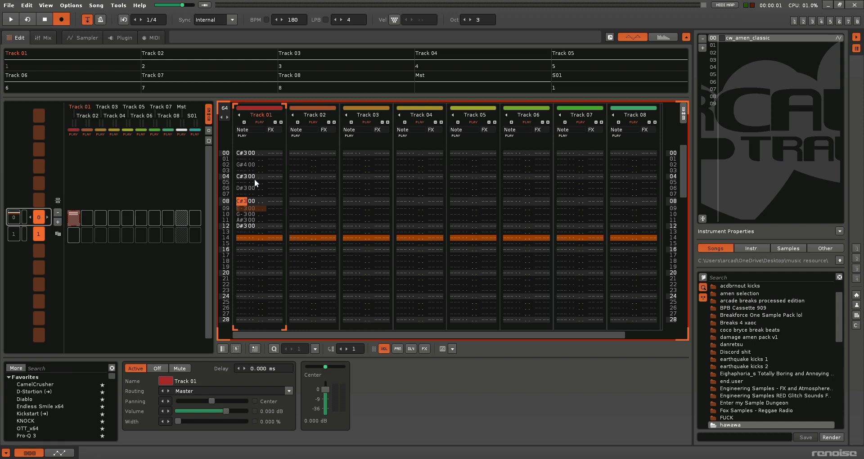
pyautogui.scroll(8, 244, 155)
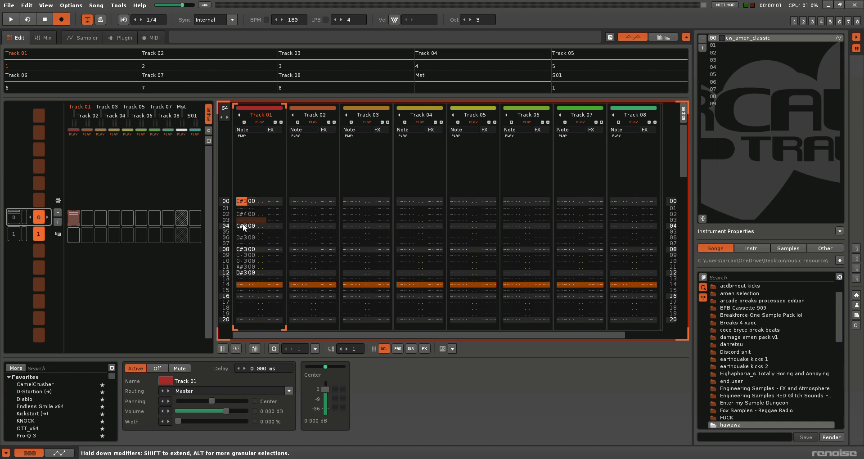
pyautogui.scroll(-4, 243, 223)
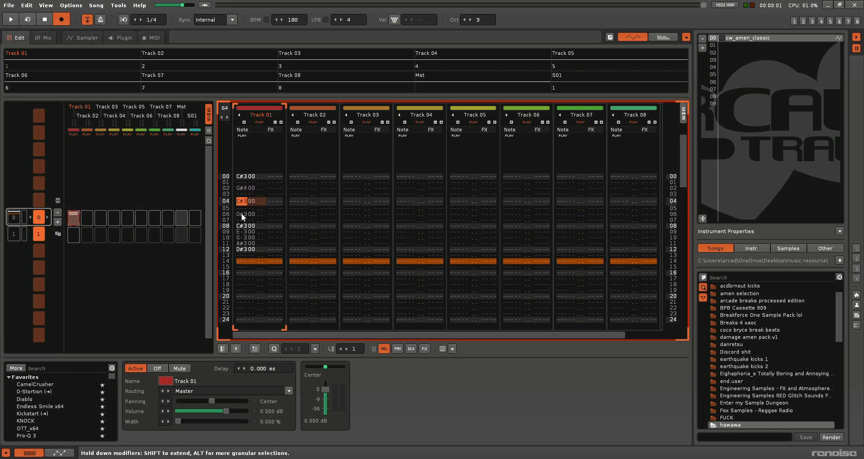
pyautogui.scroll(-2, 241, 212)
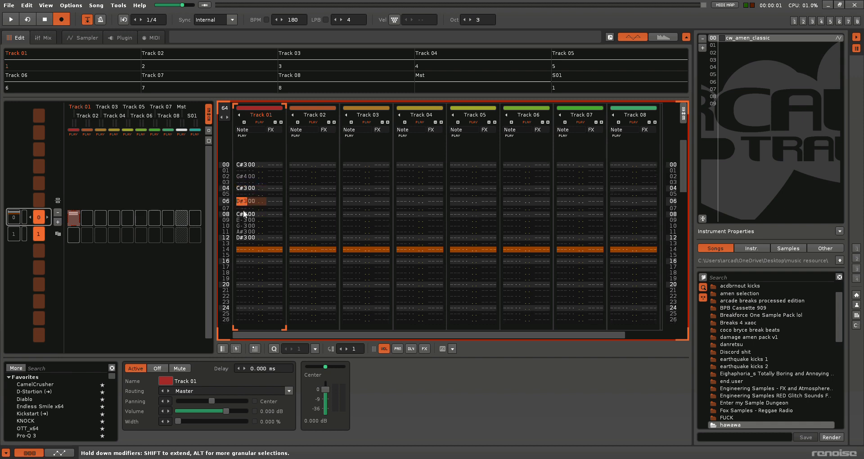
pyautogui.scroll(-2, 243, 214)
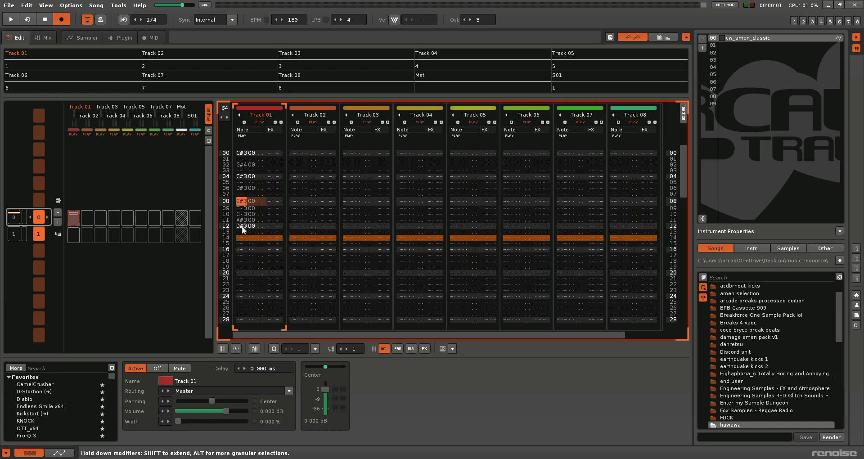
pyautogui.scroll(-3, 241, 226)
pyautogui.scroll(-1, 241, 209)
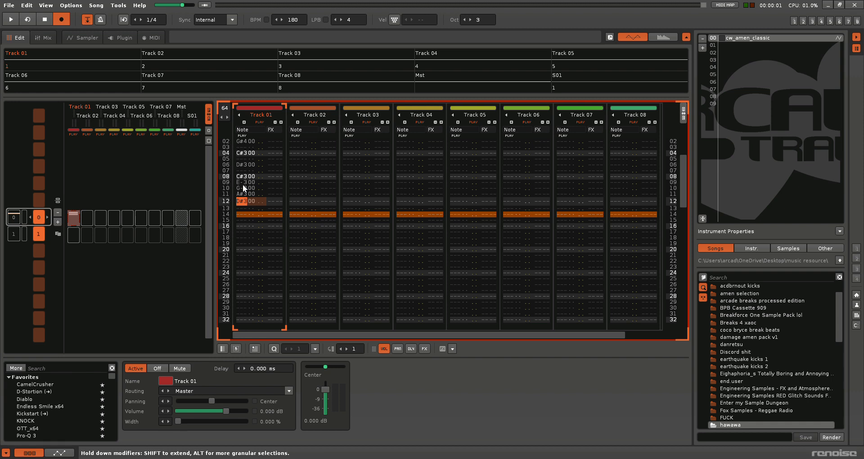
pyautogui.scroll(2, 242, 185)
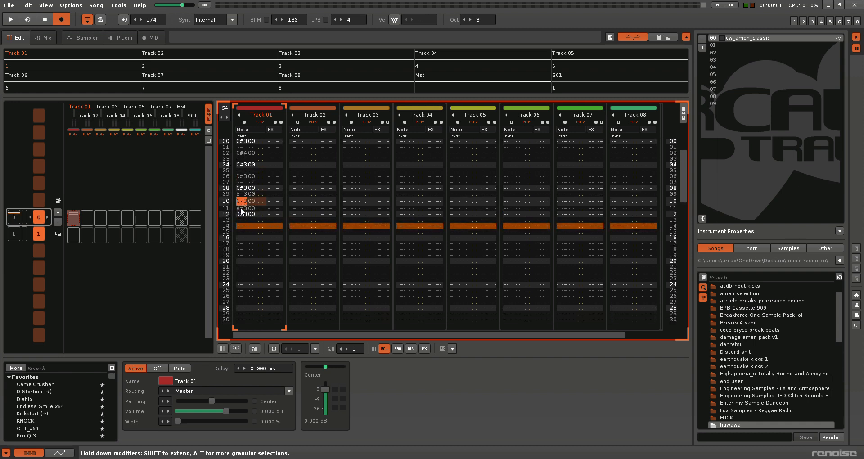
pyautogui.scroll(-1, 241, 209)
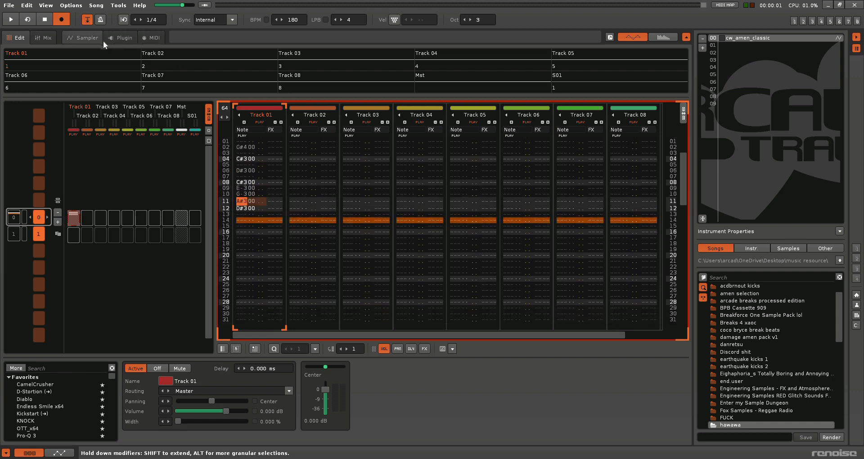
# Turn off edit mode and audition individual slices of cw_amen_classic in the Sampler
pyautogui.click(60, 20)
pyautogui.click(77, 37)
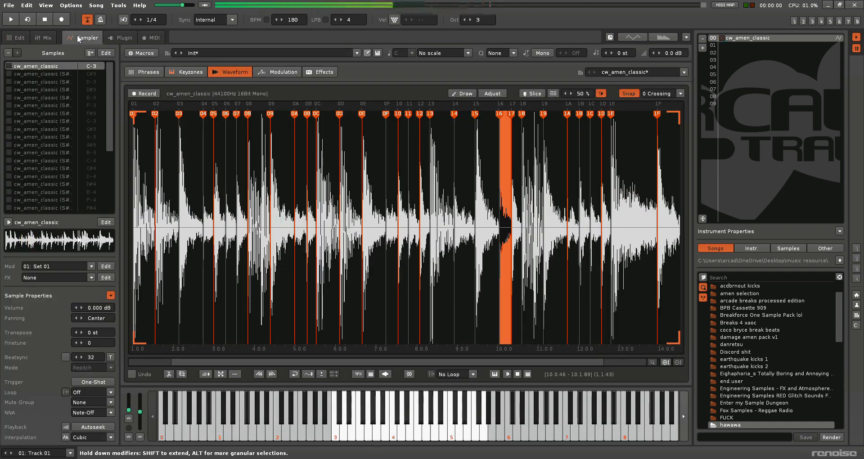
pyautogui.press('n')
pyautogui.press('v')
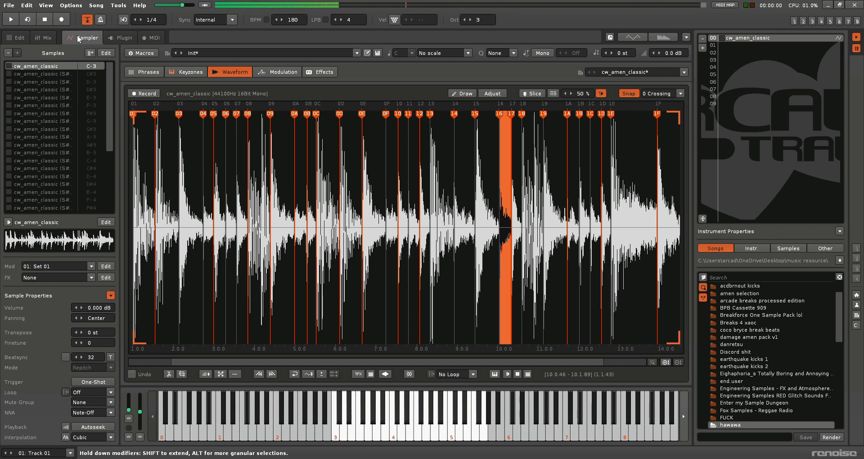
pyautogui.press('n')
pyautogui.press('n')
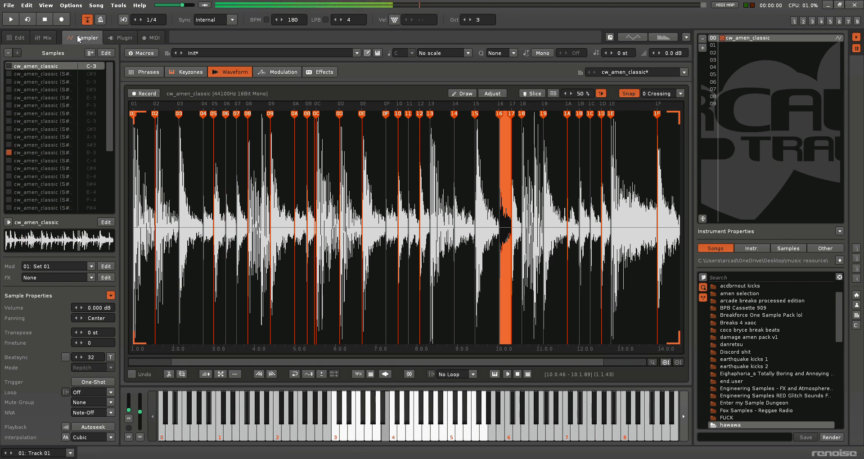
# Return to the pattern editor and play the pattern from its start to hear the slices on lines 08 to 12
pyautogui.click(20, 38)
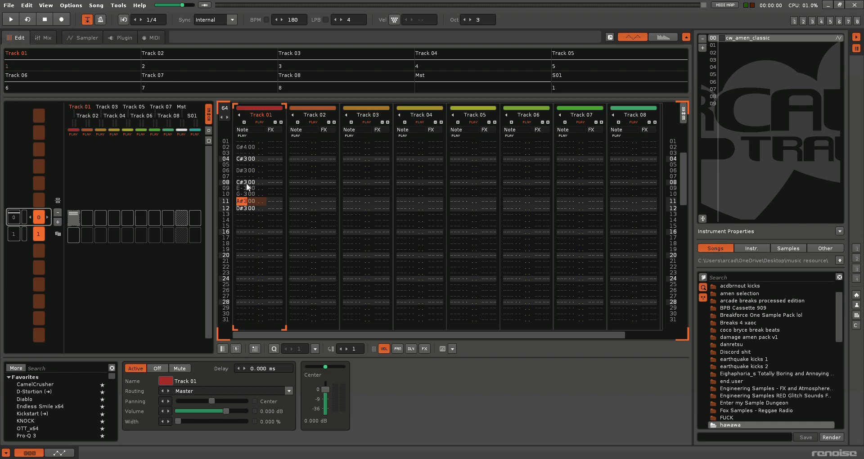
pyautogui.press('space')
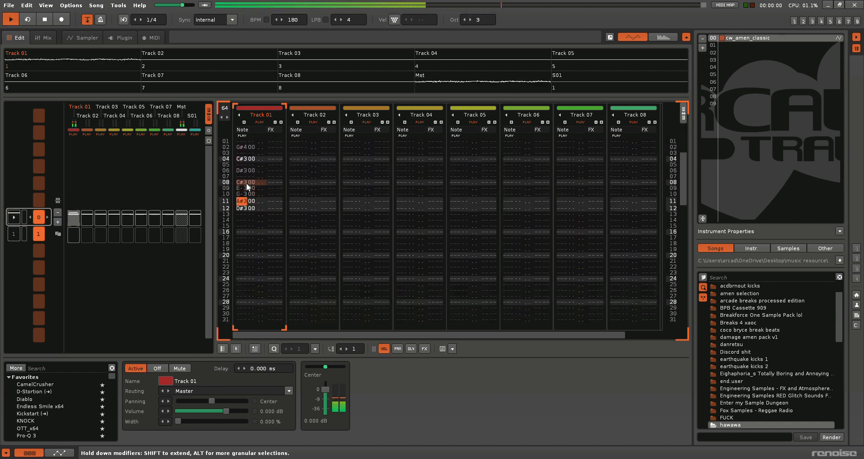
pyautogui.press('space')
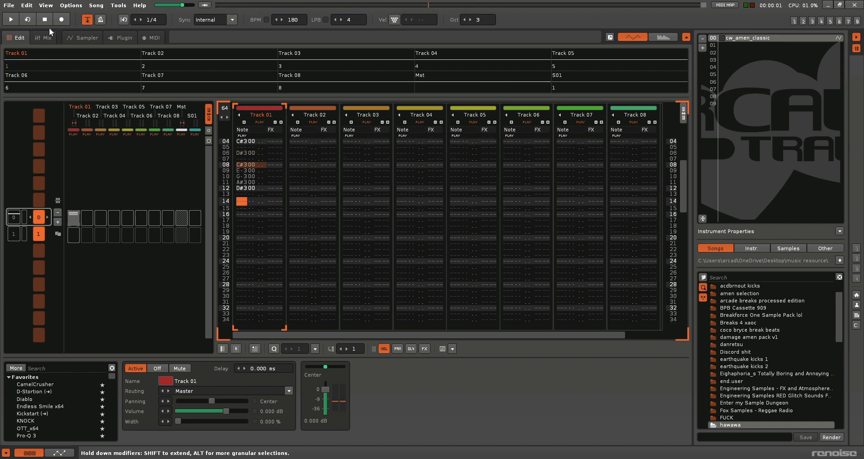
# Turn edit mode back on and enter C#3 at lines 14 and 16 and D#3 at line 18 of Track 01
pyautogui.click(62, 19)
pyautogui.press('s')
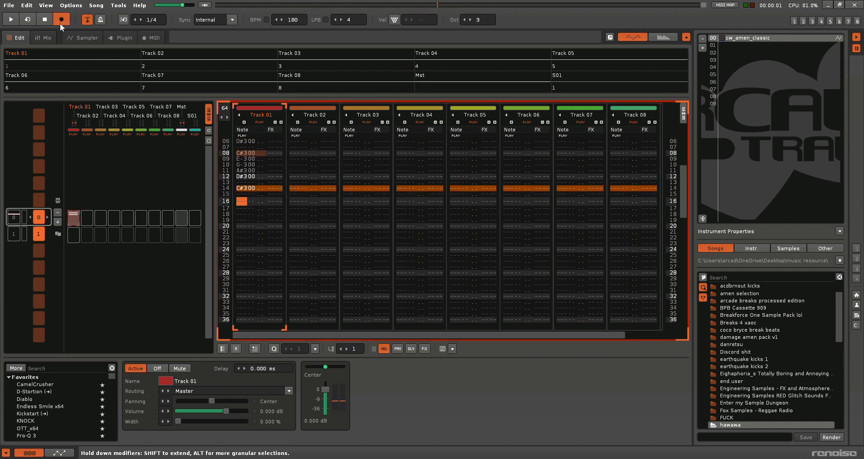
pyautogui.press('space')
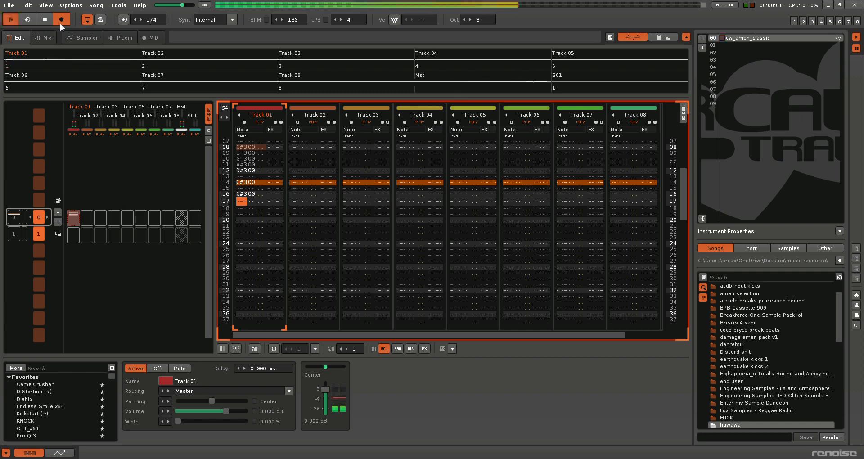
pyautogui.press('space')
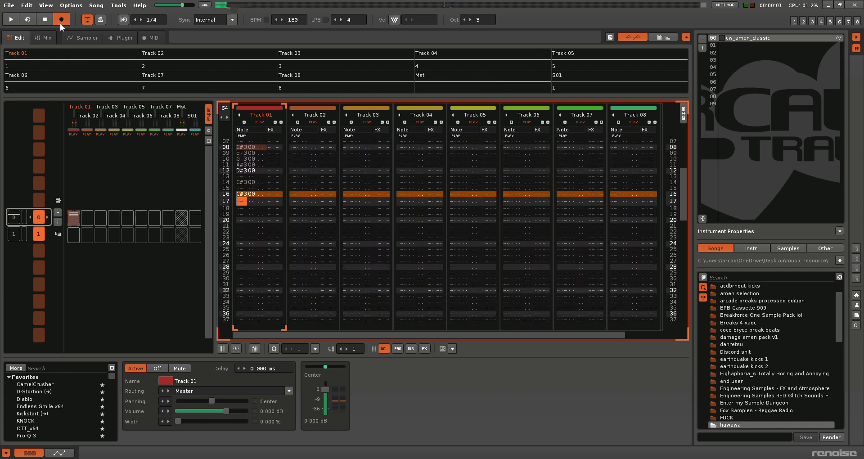
pyautogui.press('d')
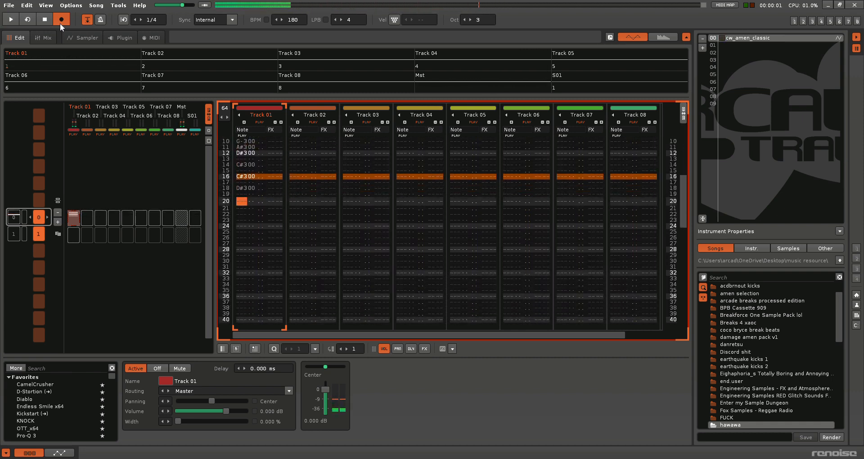
# Play the pattern from its start through the D#3 at line 18 and move back up to line 11
pyautogui.press('Up')
pyautogui.press('Up')
pyautogui.press('Up')
pyautogui.press('Up')
pyautogui.press('Up')
pyautogui.press('Up')
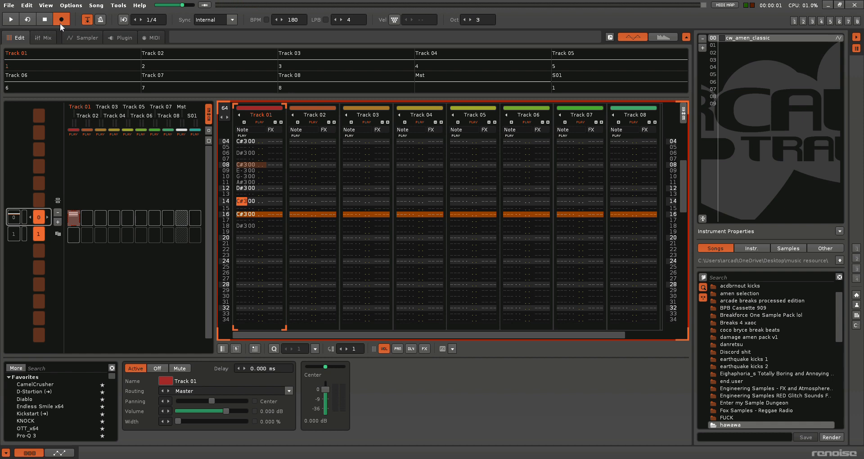
pyautogui.press('space')
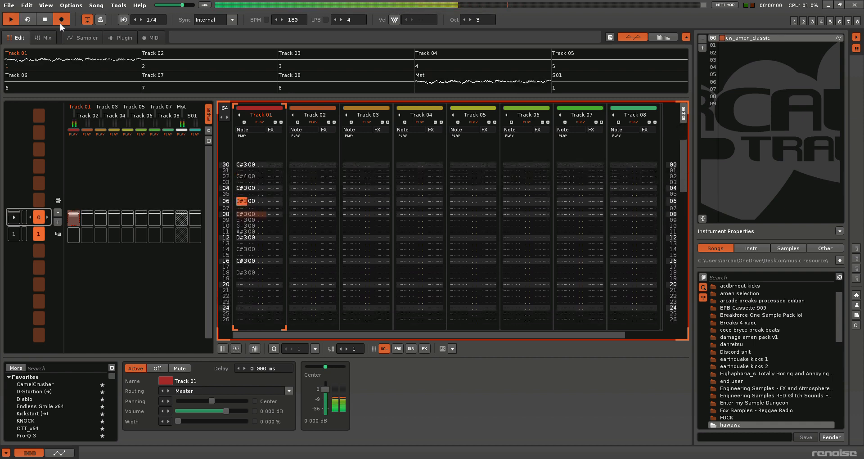
pyautogui.press('space')
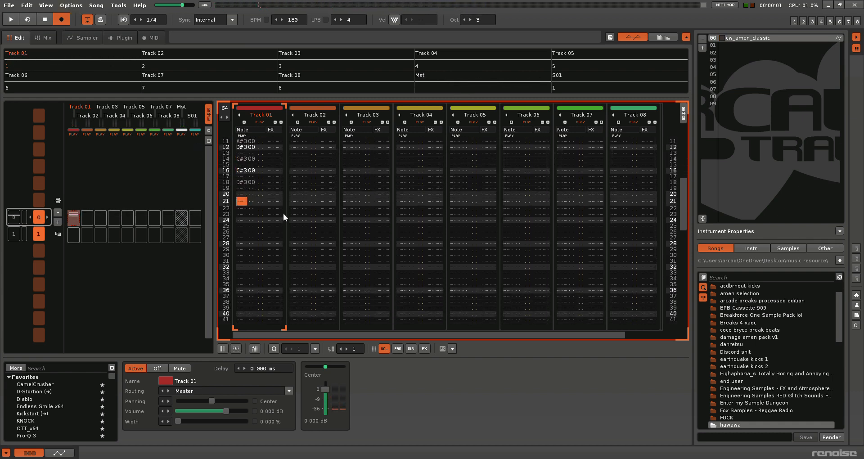
pyautogui.scroll(10, 283, 217)
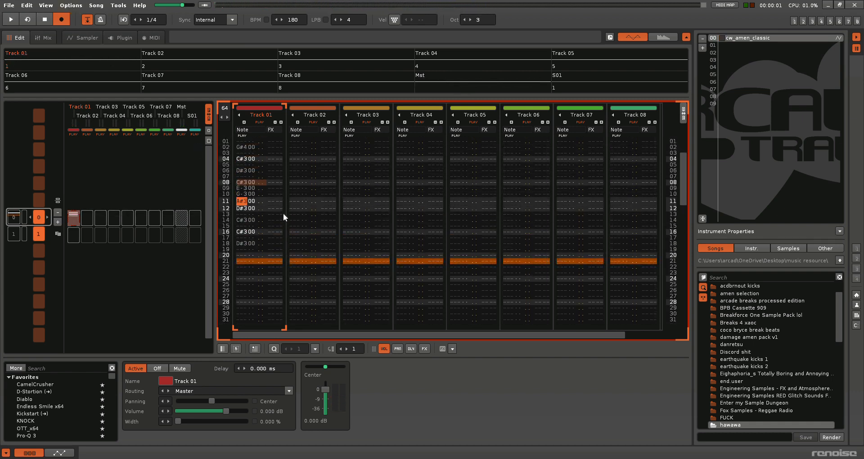
# Review the slice notes on Track 01 from line 12 to line 18, and again from line 00 down to line 18
pyautogui.click(242, 208)
pyautogui.scroll(-5, 242, 212)
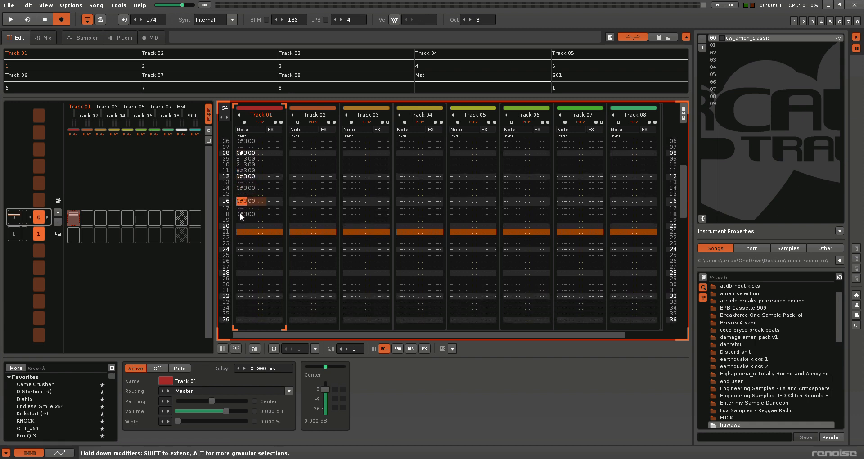
pyautogui.scroll(-2, 242, 215)
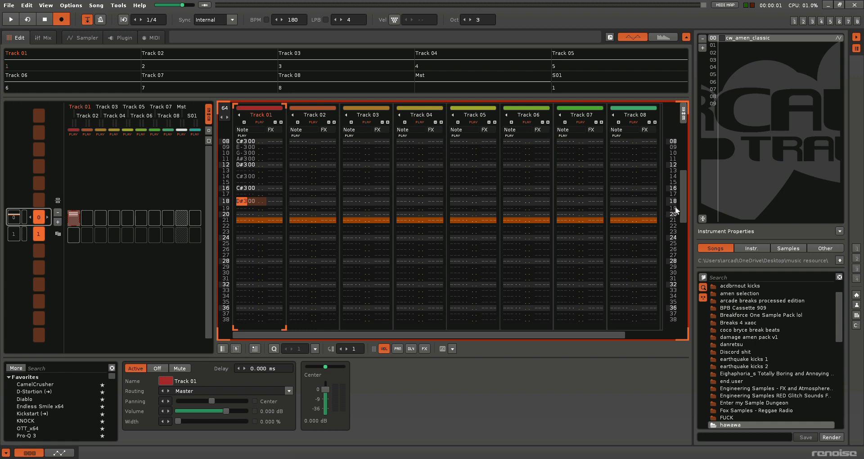
pyautogui.moveTo(683, 198); pyautogui.dragTo(695, 132)
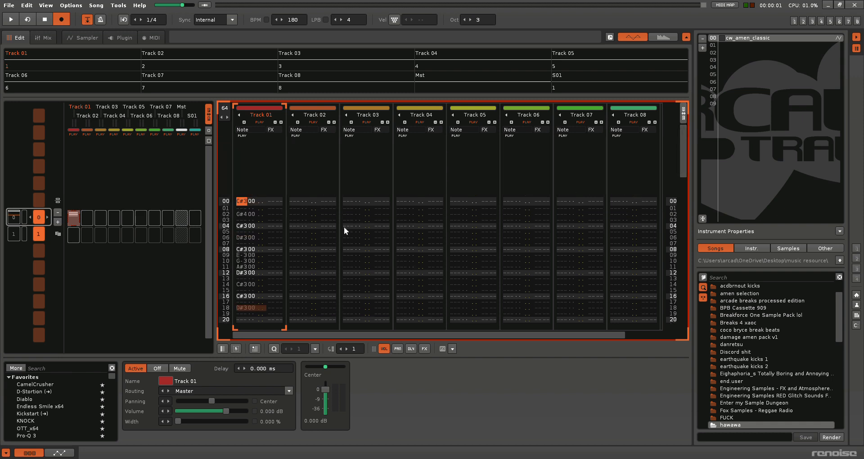
pyautogui.click(242, 214)
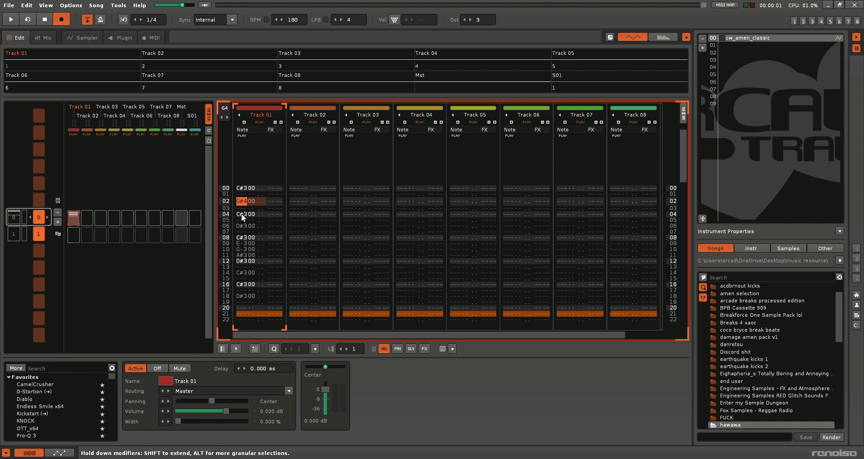
pyautogui.click(242, 214)
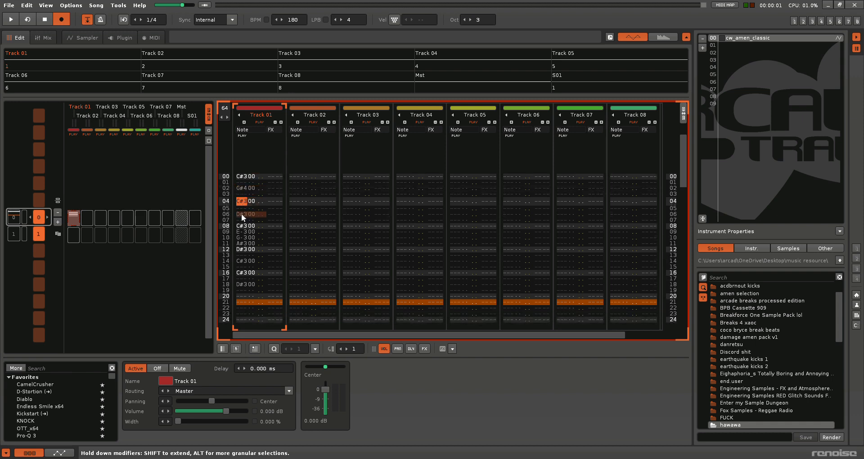
pyautogui.click(241, 214)
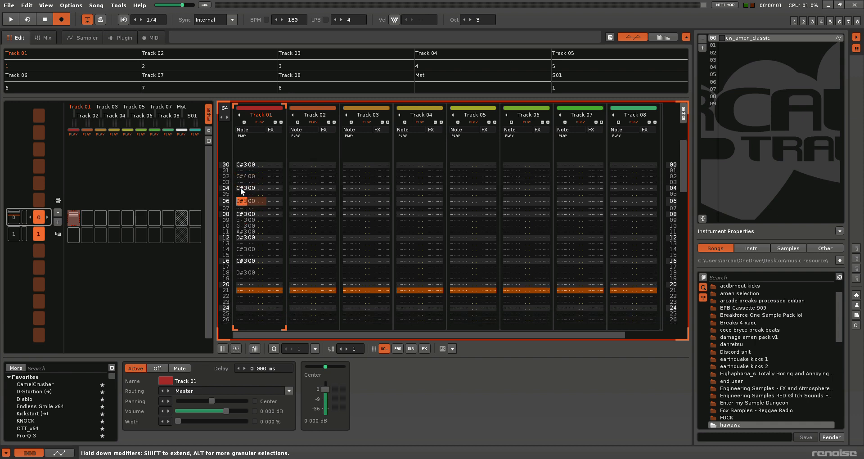
pyautogui.click(240, 213)
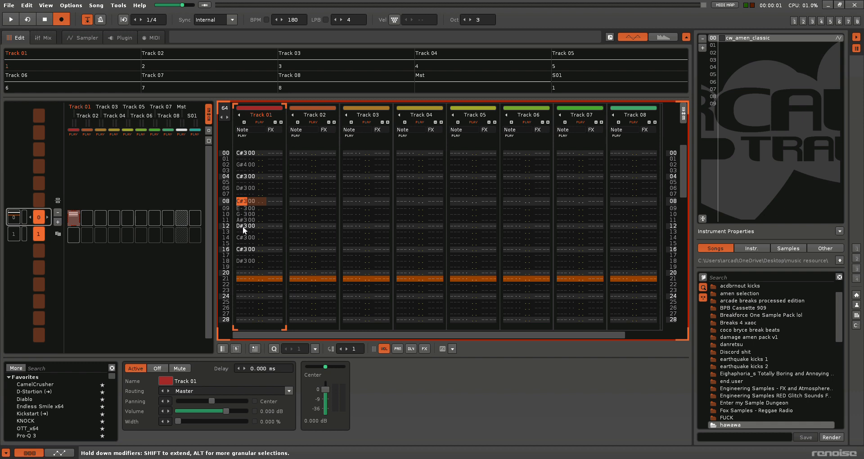
pyautogui.click(242, 226)
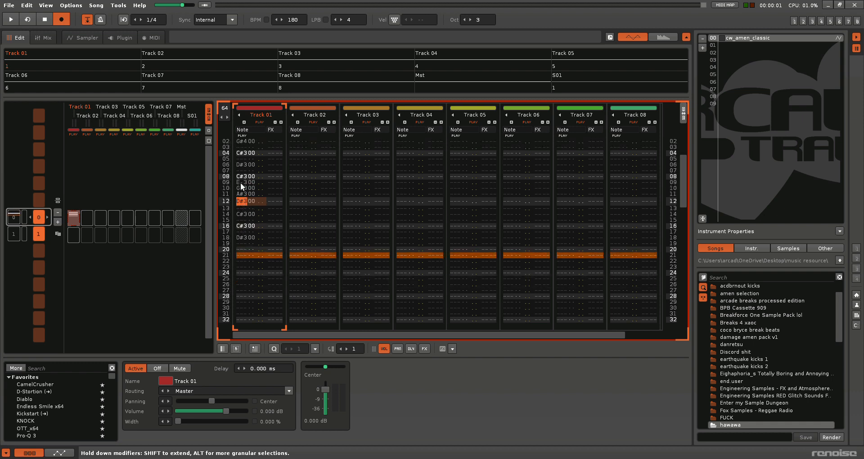
pyautogui.click(243, 238)
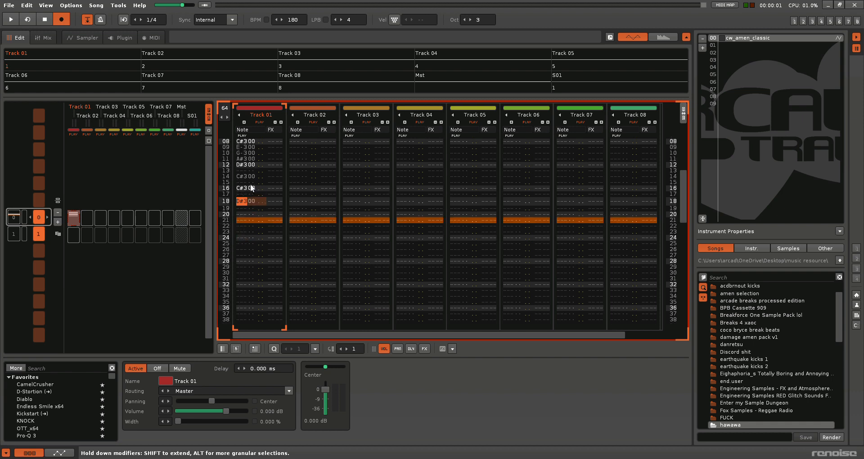
# Play the pattern from its start to hear the slices leading up to line 20
pyautogui.click(243, 208)
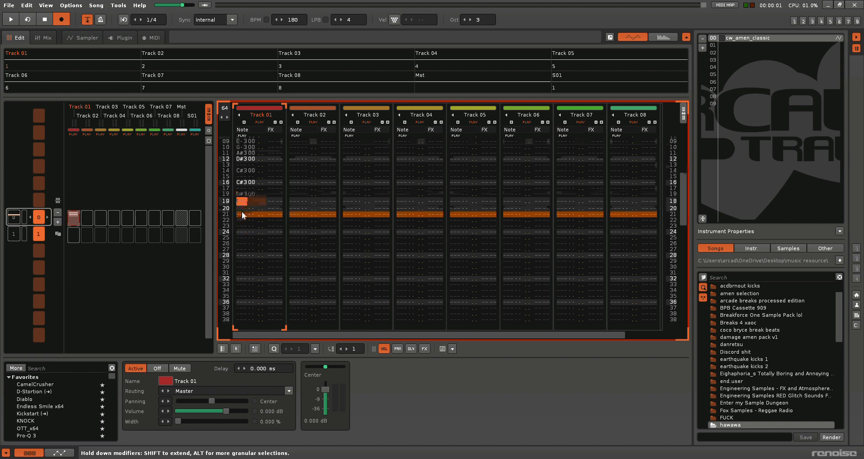
pyautogui.press('space')
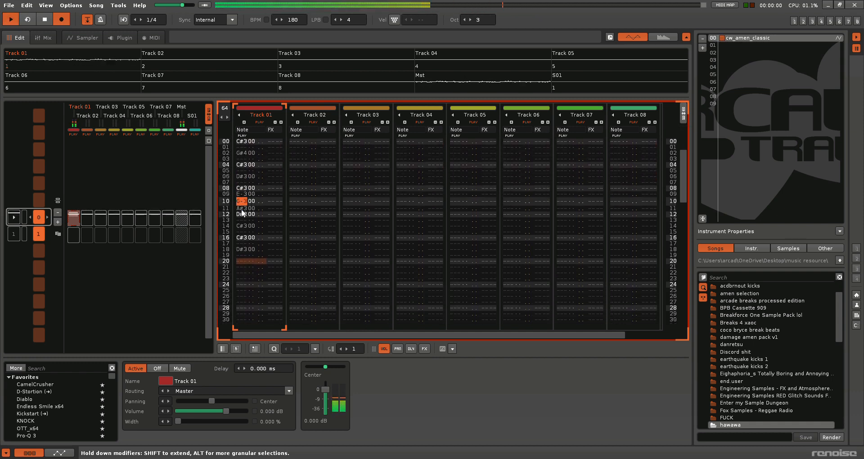
pyautogui.press('space')
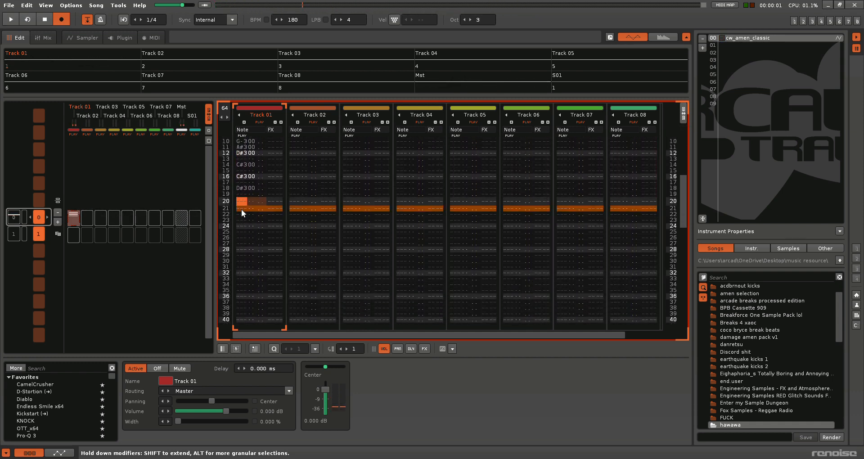
# Enter C#3 at lines 20 and 22 and a single D#3 at line 24 of Track 01, leaving line 25 empty
pyautogui.press('s')
pyautogui.press('Down')
pyautogui.press('s')
pyautogui.press('Down')
pyautogui.press('d')
pyautogui.press('d')
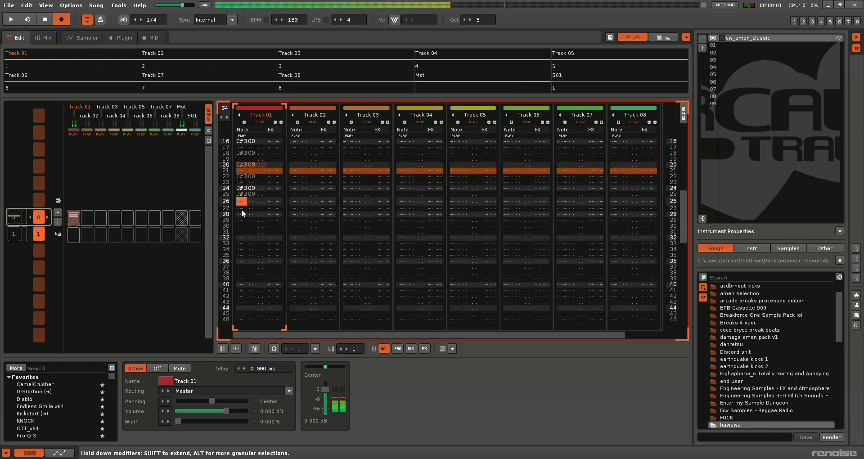
pyautogui.press('Up')
pyautogui.press('Up')
pyautogui.press('d')
pyautogui.press('Delete')
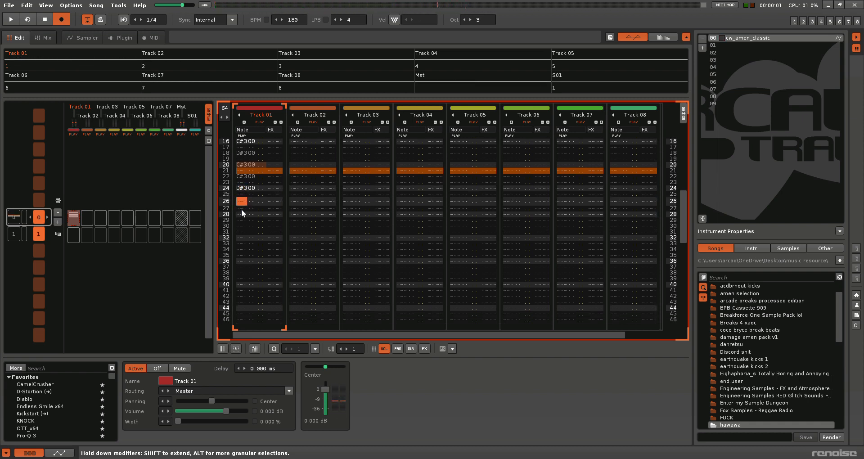
# Enter E-3 at line 25, G-3 at line 26 and B-3 at line 27 of Track 01
pyautogui.press('Up')
pyautogui.press('Up')
pyautogui.press('Down')
pyautogui.press('c')
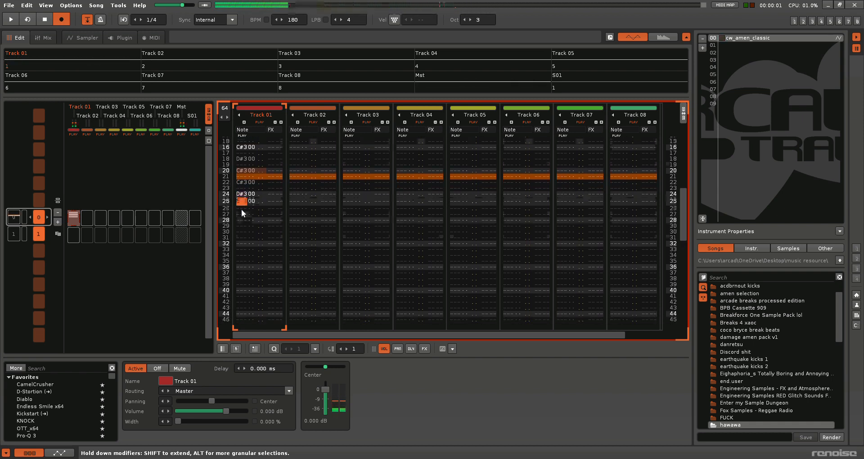
pyautogui.press('v')
pyautogui.press('Up')
pyautogui.press('g')
pyautogui.press('Up')
pyautogui.press('b')
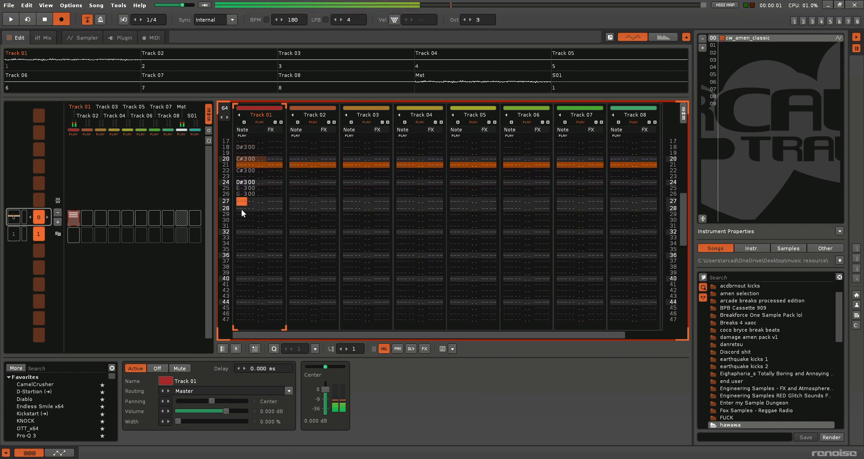
pyautogui.press('Down')
pyautogui.press('Up')
pyautogui.press('m')
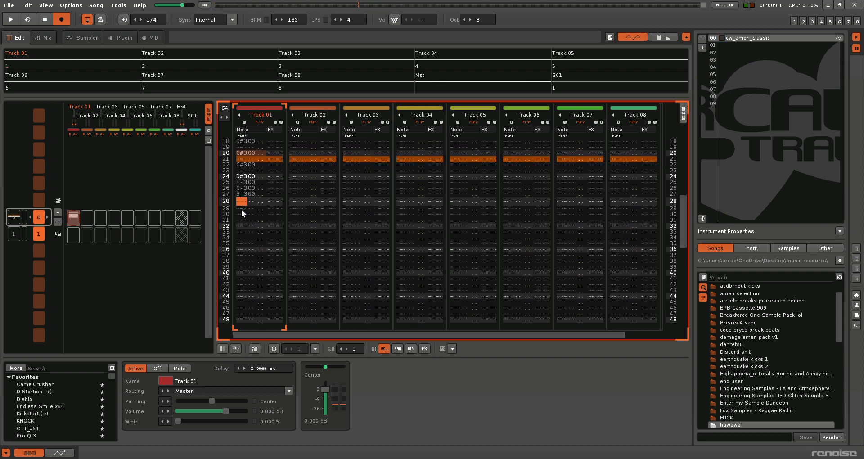
# Enter C#3 at line 28, D#3 at line 30 and C#3 at line 32 of Track 01, and play the pattern
pyautogui.press('s')
pyautogui.press('space')
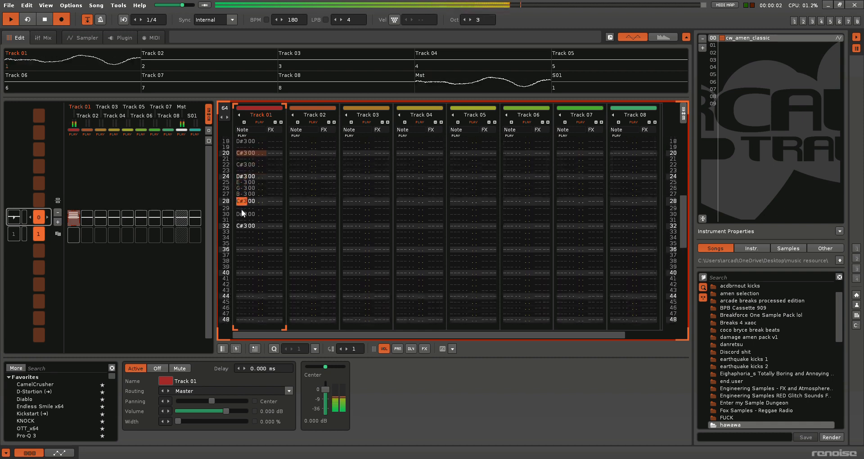
pyautogui.press('space')
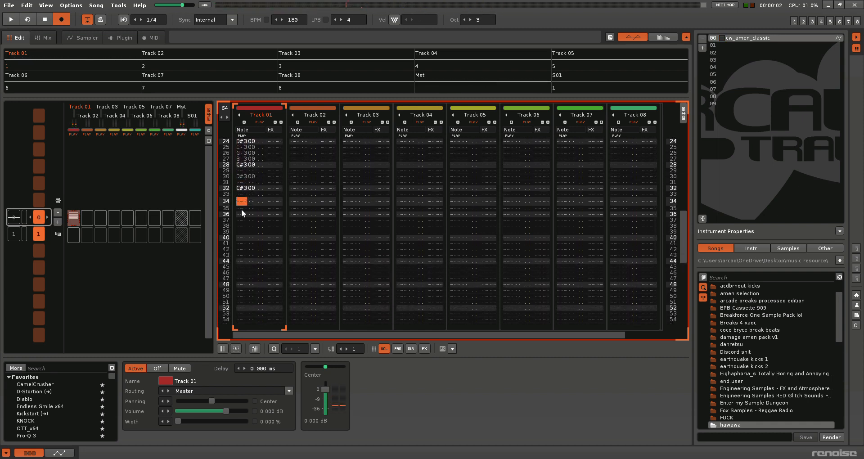
# Copy lines 00 to 31 of Track 01 and paste them starting at line 32
pyautogui.click(243, 188)
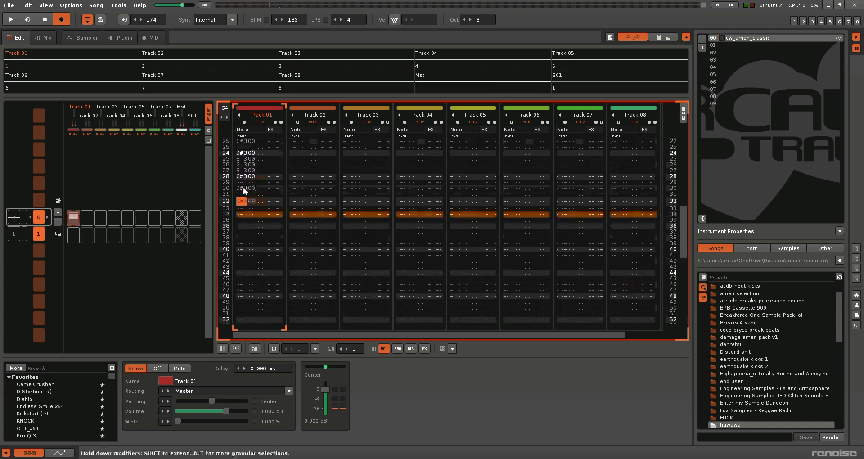
pyautogui.click(223, 108)
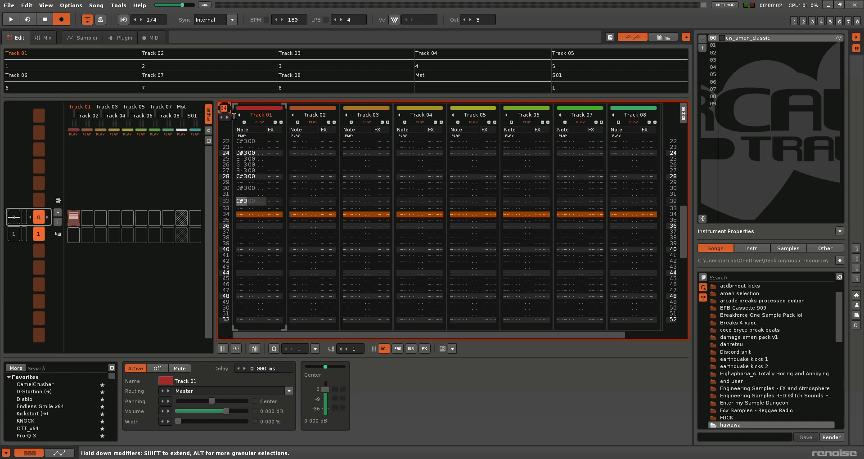
pyautogui.press('Return')
pyautogui.moveTo(278, 198); pyautogui.dragTo(234, 6)
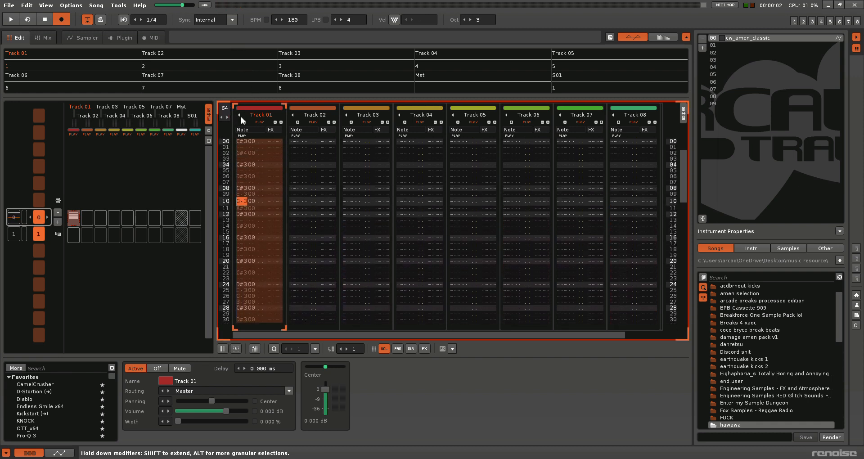
pyautogui.scroll(5, 246, 142)
pyautogui.scroll(-14, 260, 233)
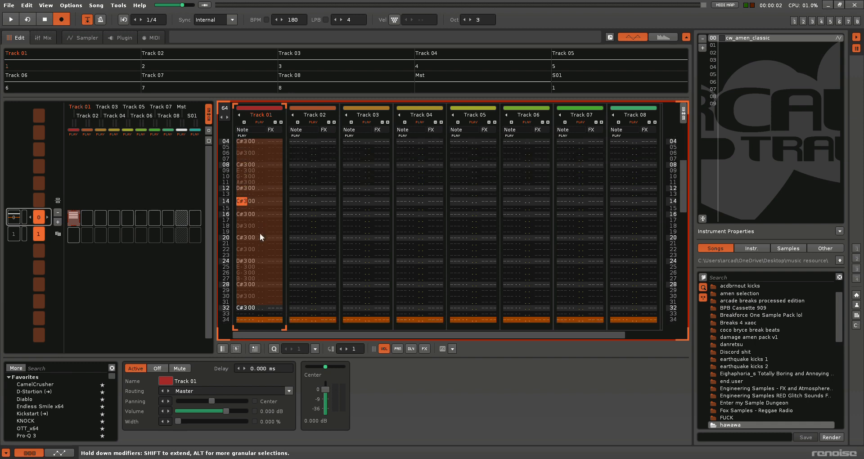
pyautogui.scroll(-3, 237, 228)
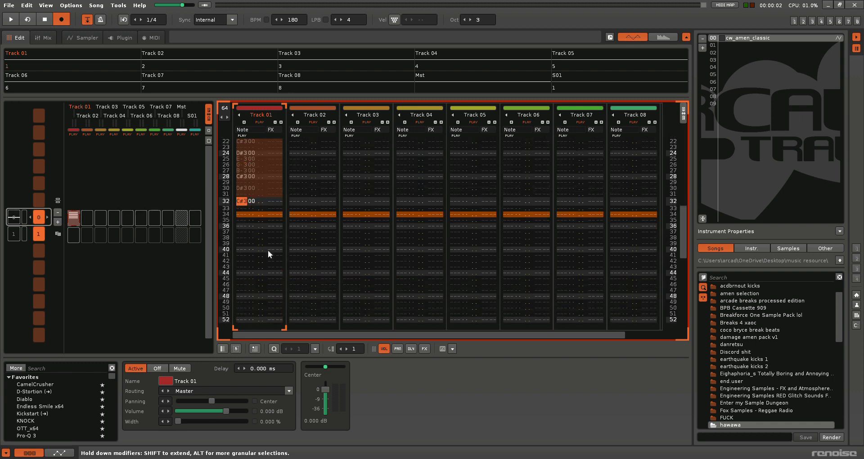
pyautogui.hotkey('ctrl', 'v')
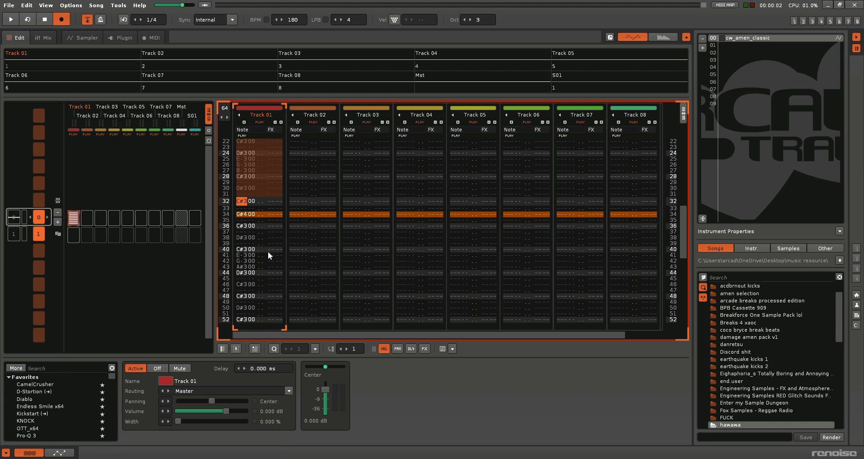
# Play the pattern to hear the pasted second half and return to line 00 of Track 01
pyautogui.press('space')
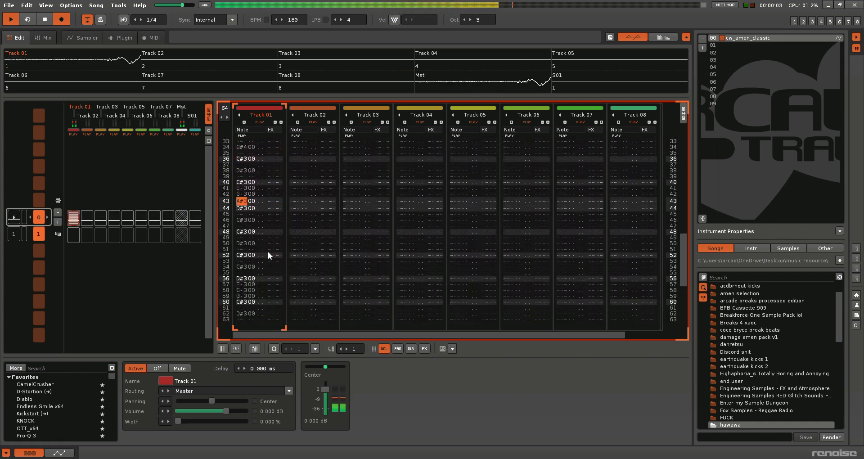
pyautogui.press('space')
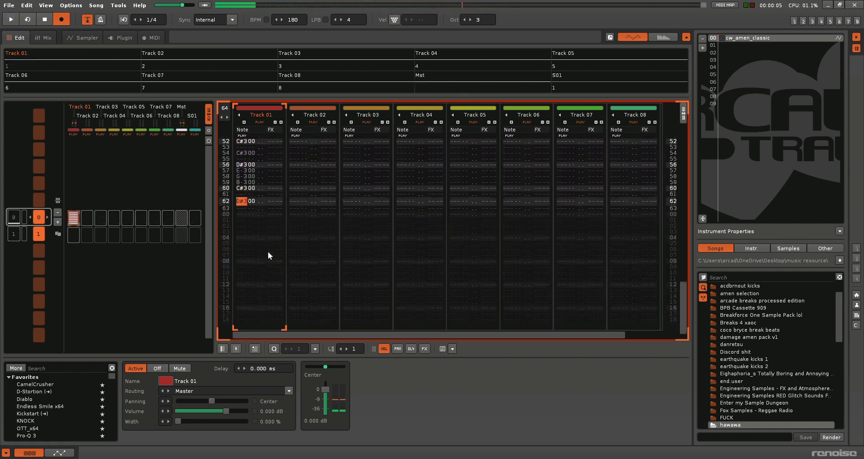
pyautogui.moveTo(682, 312); pyautogui.dragTo(684, 156)
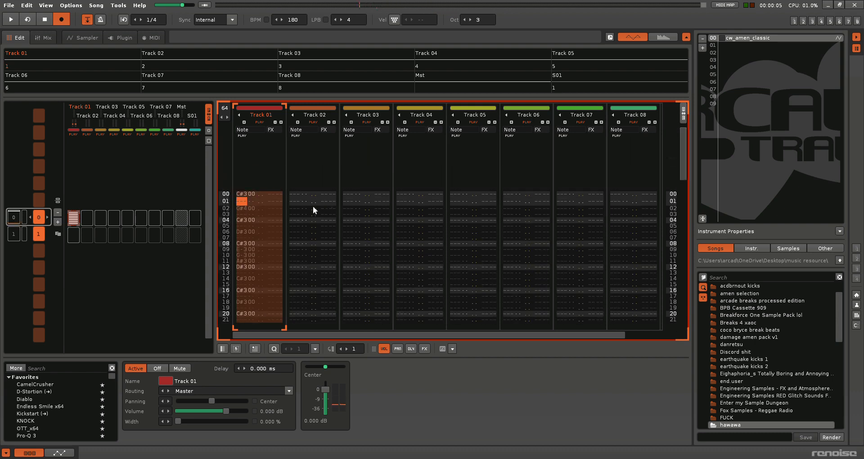
pyautogui.click(244, 195)
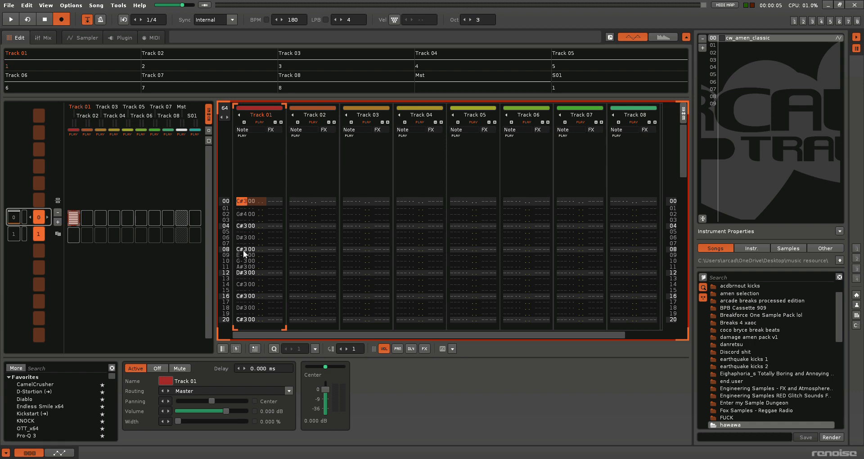
# Review the notes on Track 01 from line 00 down to line 32 and go back to the first line
pyautogui.scroll(-4, 242, 294)
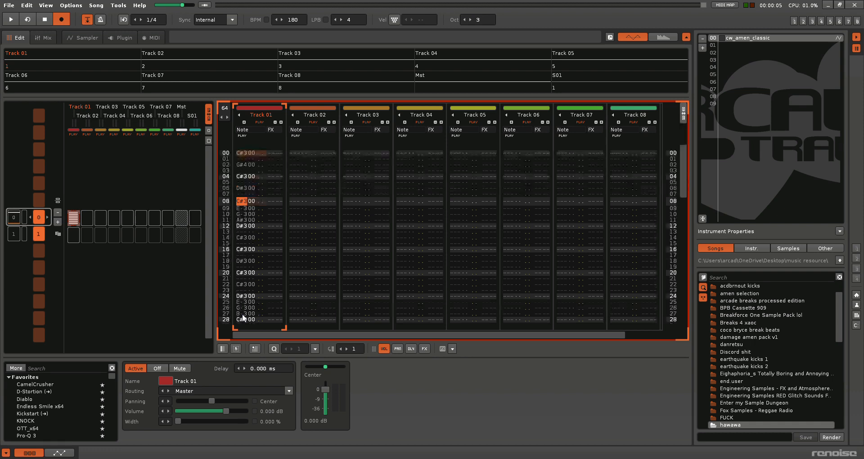
pyautogui.scroll(-7, 242, 284)
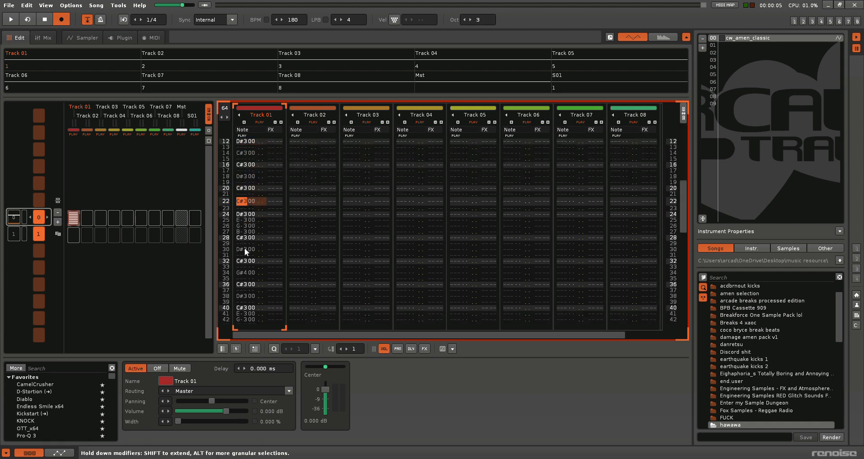
pyautogui.scroll(-5, 243, 261)
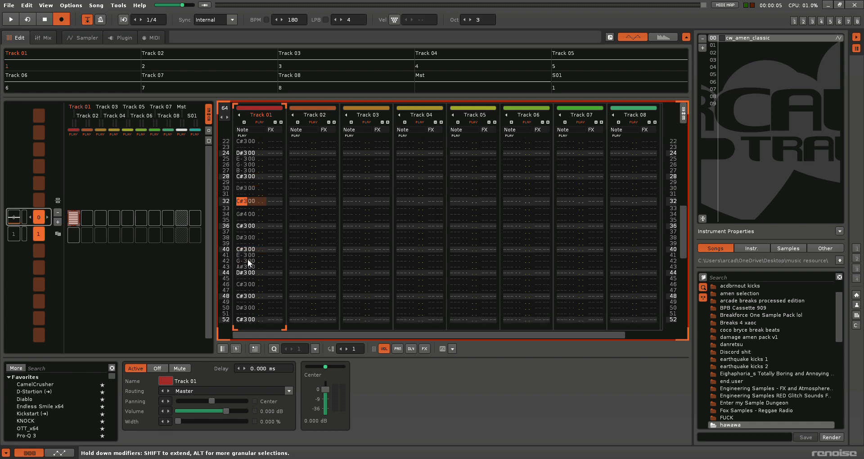
pyautogui.scroll(3, 246, 167)
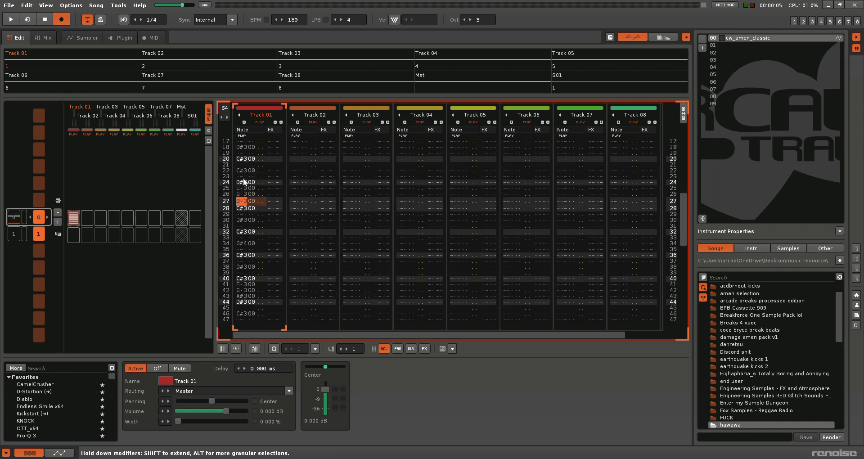
pyautogui.click(243, 158)
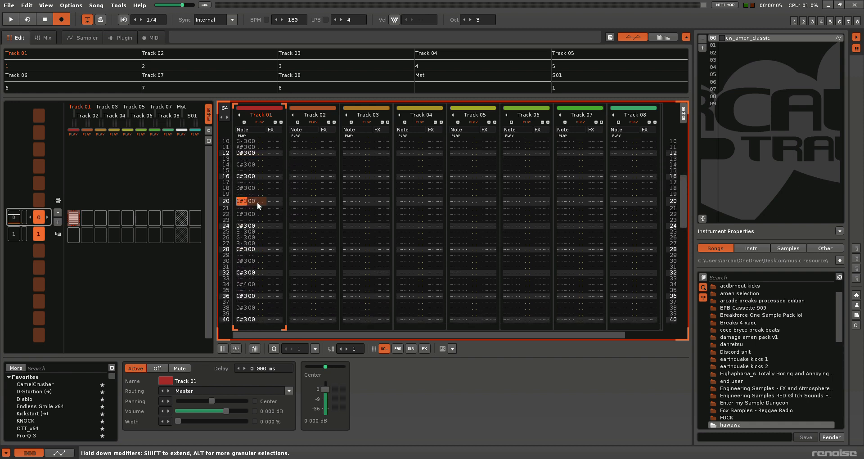
pyautogui.scroll(10, 258, 201)
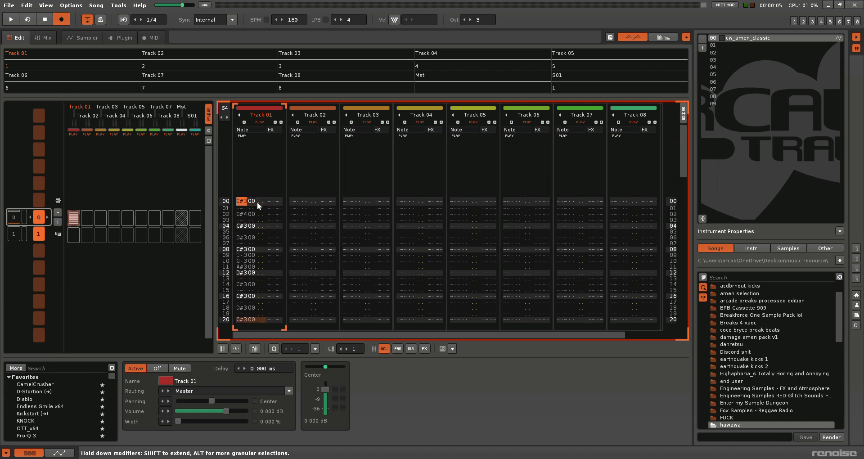
# Undo the last paste and clear all notes from Track 01, returning to line 00
pyautogui.hotkey('ctrl', 'z')
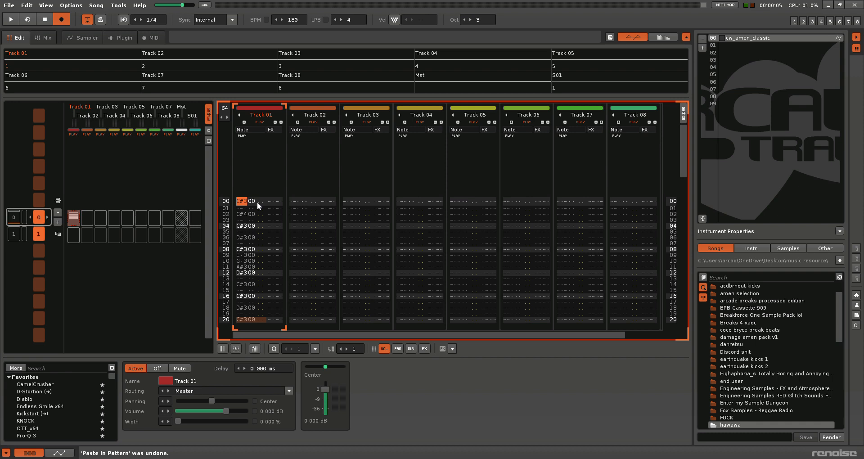
pyautogui.click(103, 277)
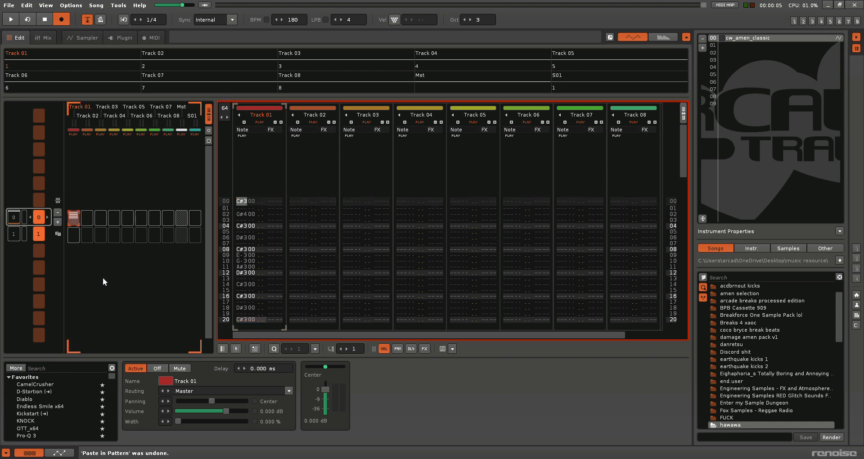
pyautogui.press('Delete')
pyautogui.click(237, 204)
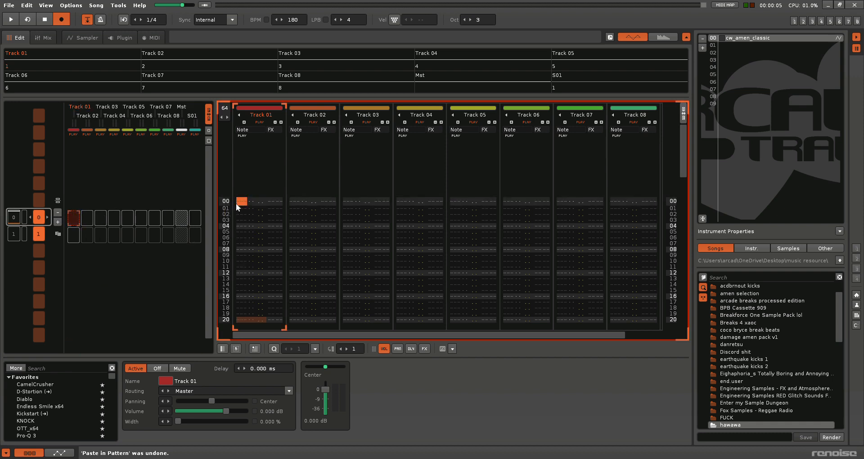
# Enter C#3 at line 00, G#4 at 02, C#3 at 04 and G#4 at 06 of Track 01, and play them
pyautogui.press('s')
pyautogui.press('Down')
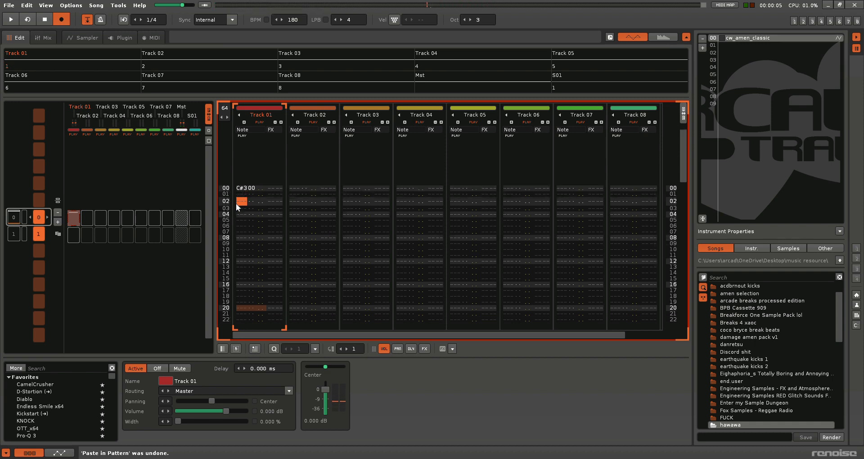
pyautogui.press('6')
pyautogui.press('Down')
pyautogui.press('s')
pyautogui.press('Down')
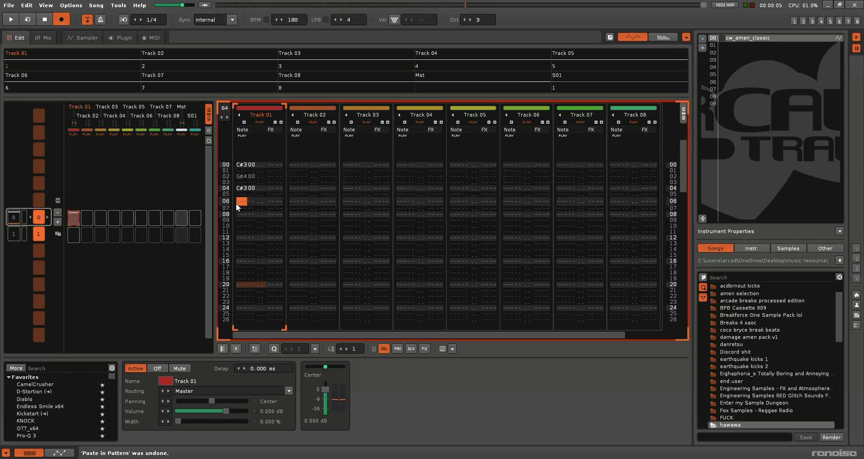
pyautogui.press('6')
pyautogui.press('Down')
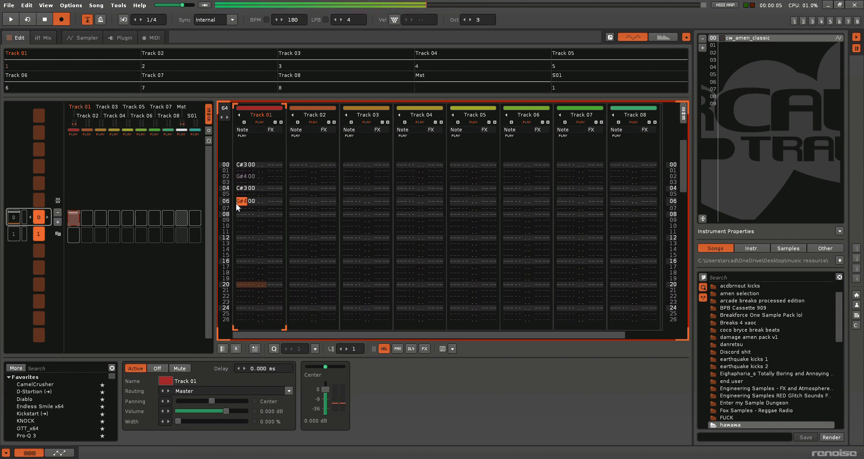
pyautogui.press('space')
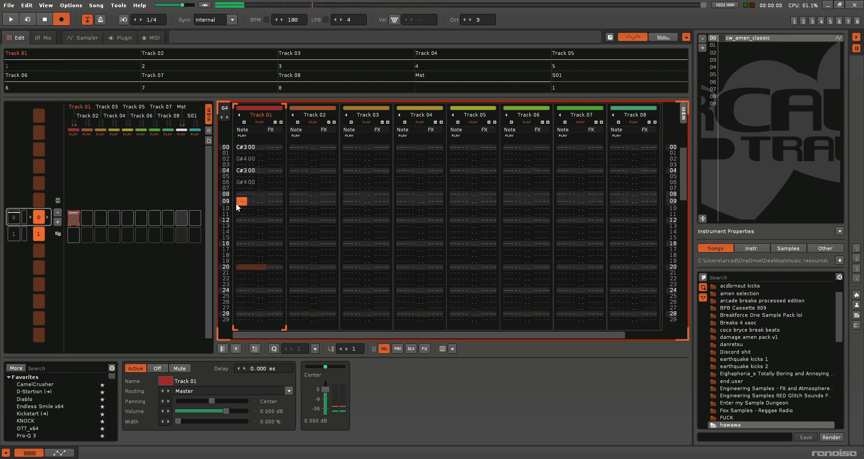
pyautogui.press('space')
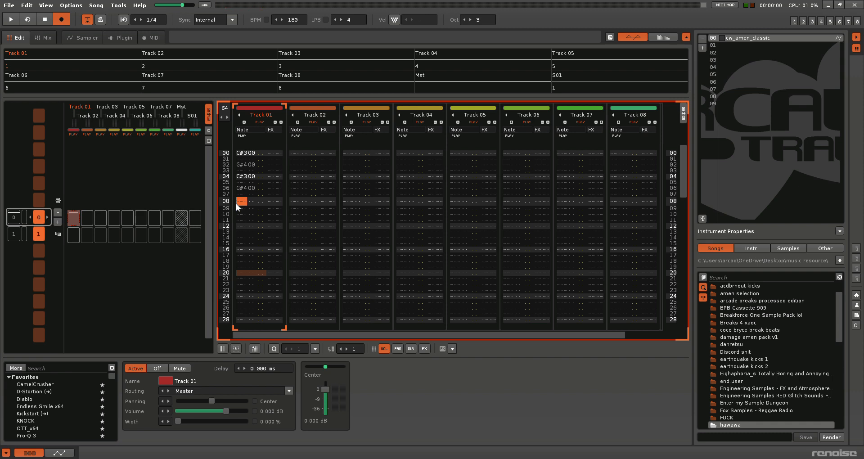
# Enter D#3 at line 08 of Track 01 and try out different slices at line 10
pyautogui.press('d')
pyautogui.press('Down')
pyautogui.press('v')
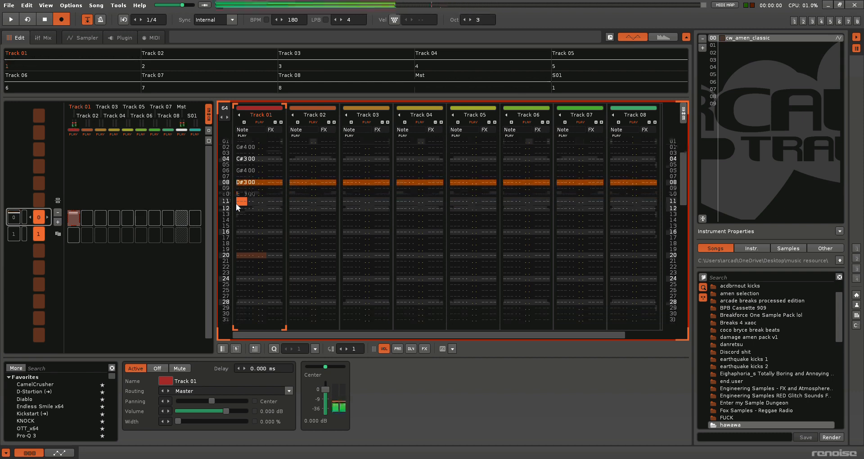
pyautogui.press('Up')
pyautogui.press('v')
pyautogui.press('Up')
pyautogui.press('t')
pyautogui.press('Up')
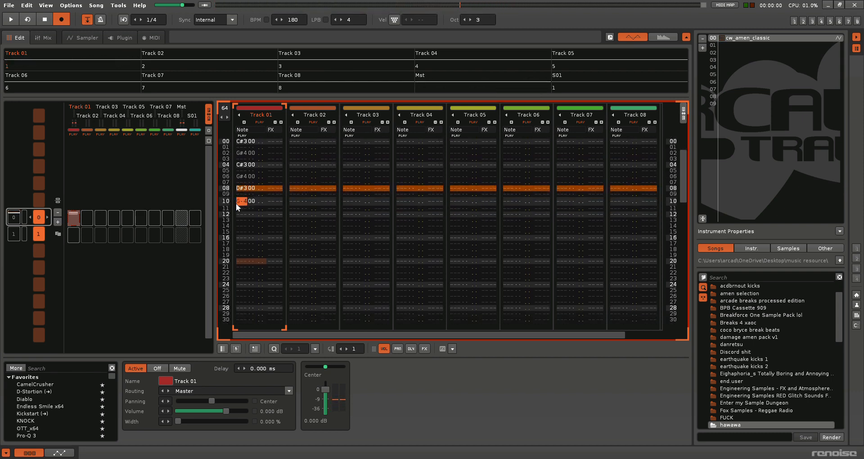
# Enter E-3 at line 09, G-3 at line 10 and A#3 at line 11 of Track 01
pyautogui.press('Down')
pyautogui.press('Up')
pyautogui.press('Up')
pyautogui.press('c')
pyautogui.press('v')
pyautogui.press('Up')
pyautogui.press('b')
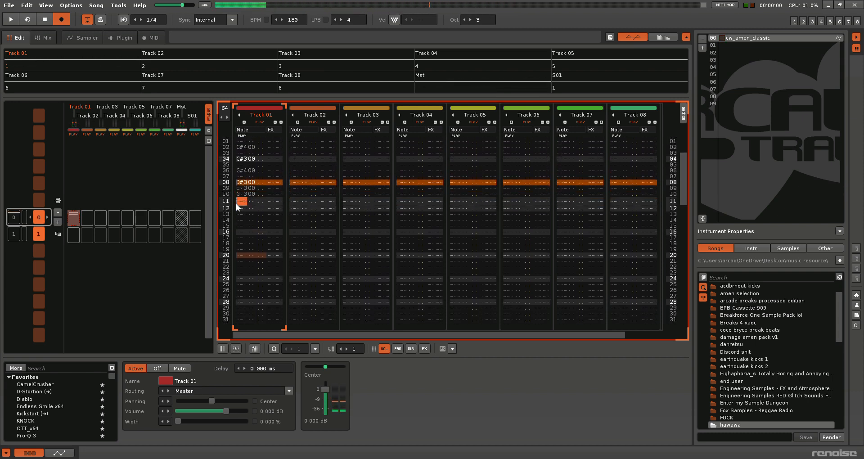
pyautogui.press('Up')
pyautogui.press('n')
pyautogui.press('j')
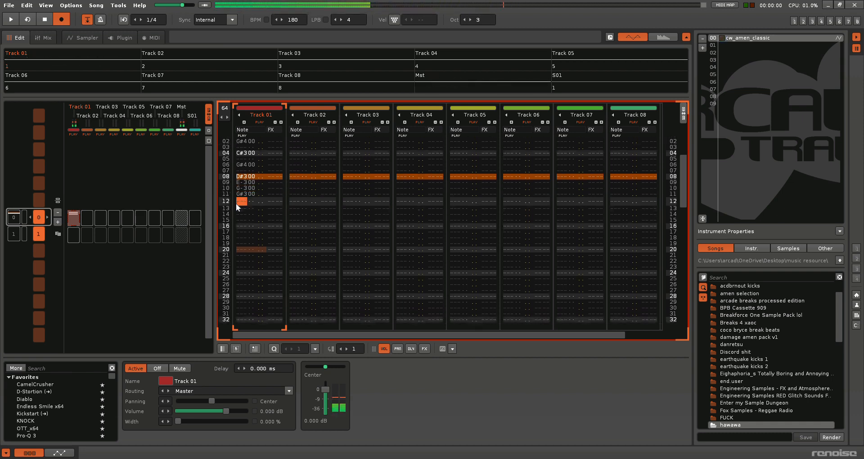
# Enter D#3 at line 12 and G#4 at line 14 of Track 01
pyautogui.press('d')
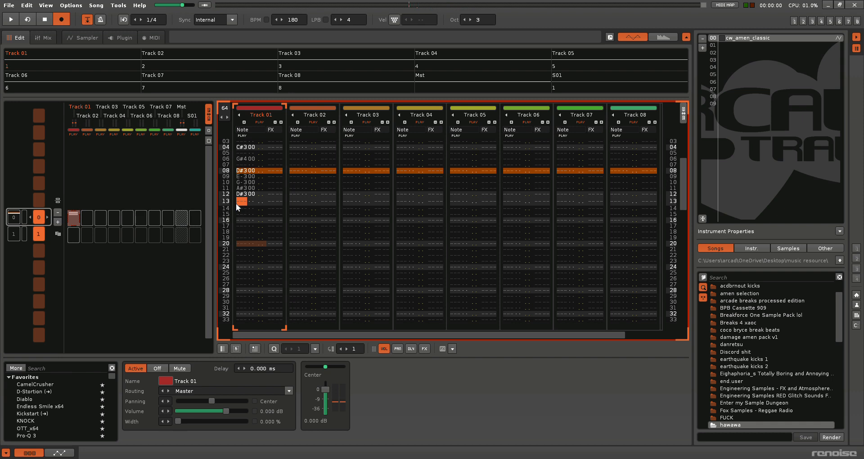
pyautogui.press('Down')
pyautogui.press('6')
pyautogui.press('Down')
# Enter D#3 at line 16, C#3 at line 18 and D#3 at line 20 of Track 01, and play the pattern
pyautogui.press('d')
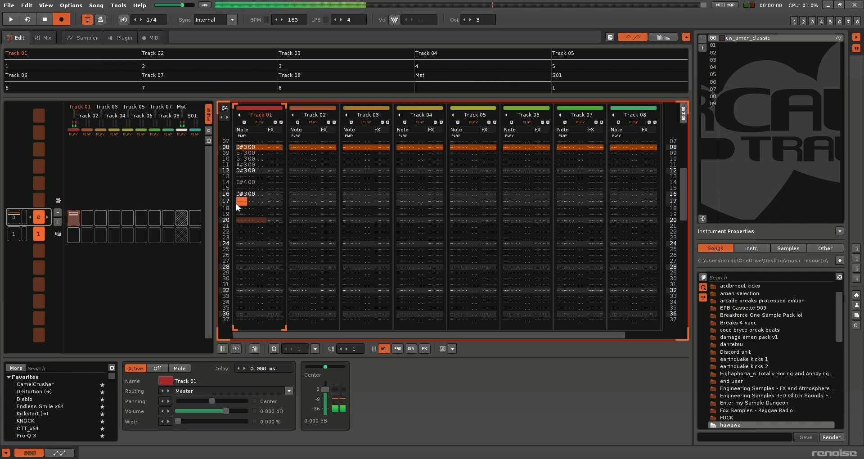
pyautogui.press('Down')
pyautogui.press('Down')
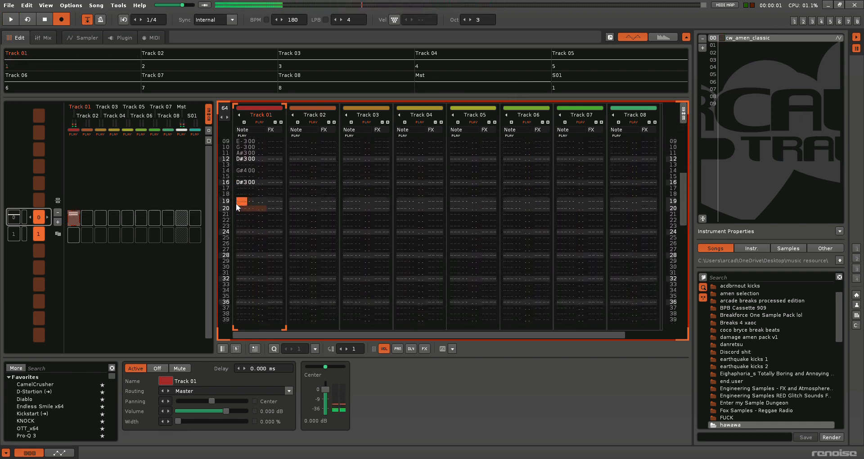
pyautogui.press('Up')
pyautogui.press('s')
pyautogui.press('Down')
pyautogui.press('d')
pyautogui.press('space')
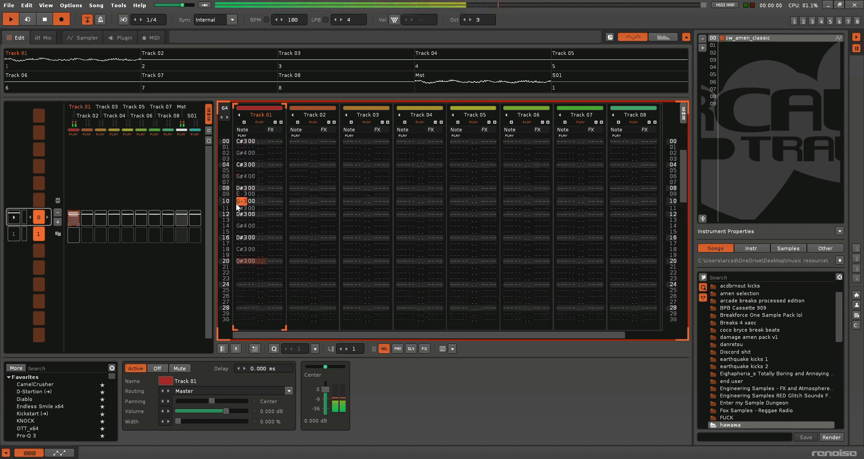
pyautogui.press('space')
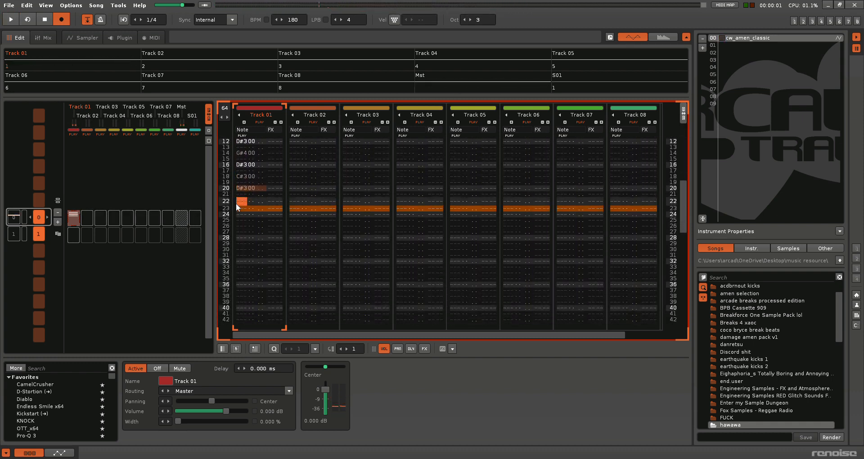
# Enter C#3 at lines 22, 24 and 28 and D#3 at lines 26 and 30 of Track 01, and play the pattern
pyautogui.press('s')
pyautogui.press('s')
pyautogui.press('d')
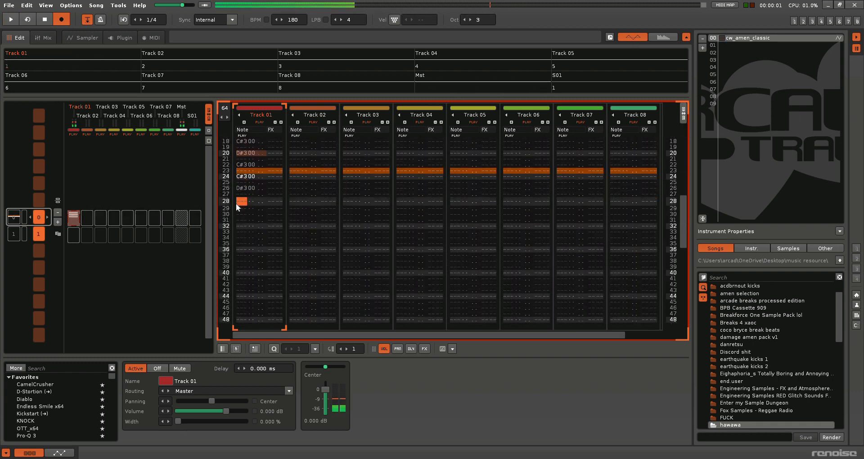
pyautogui.press('space')
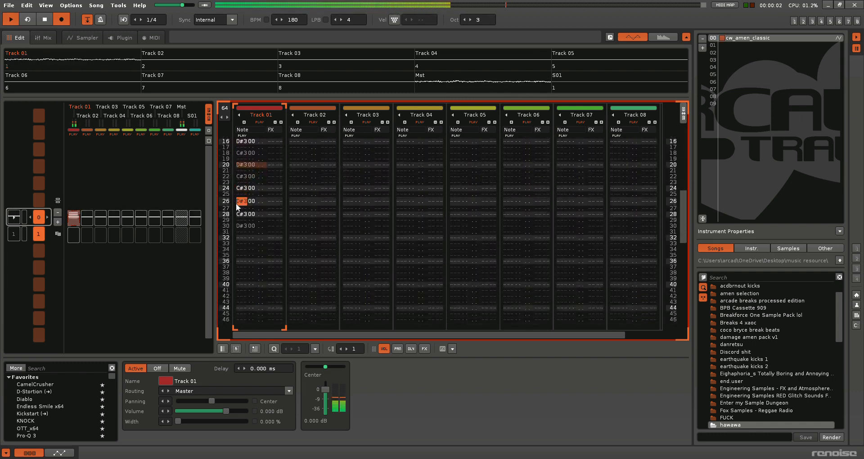
pyautogui.press('space')
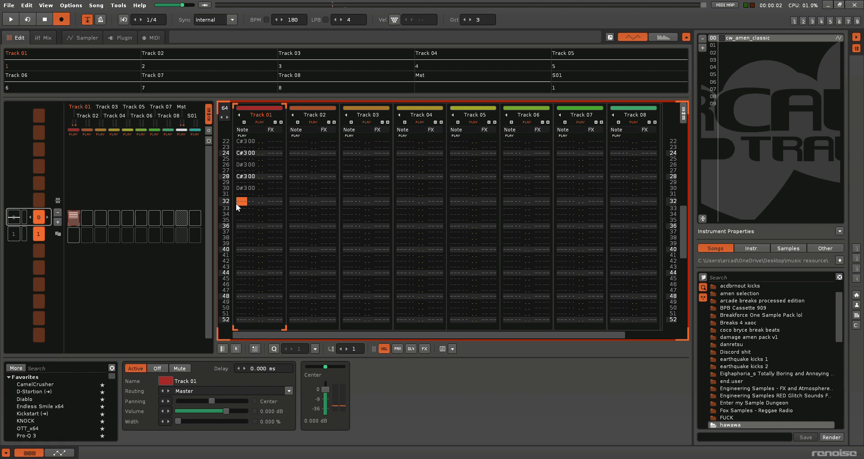
# Delete the notes on Track 01 from line 16 to line 30 and return to line 16
pyautogui.moveTo(684, 238); pyautogui.dragTo(690, 208)
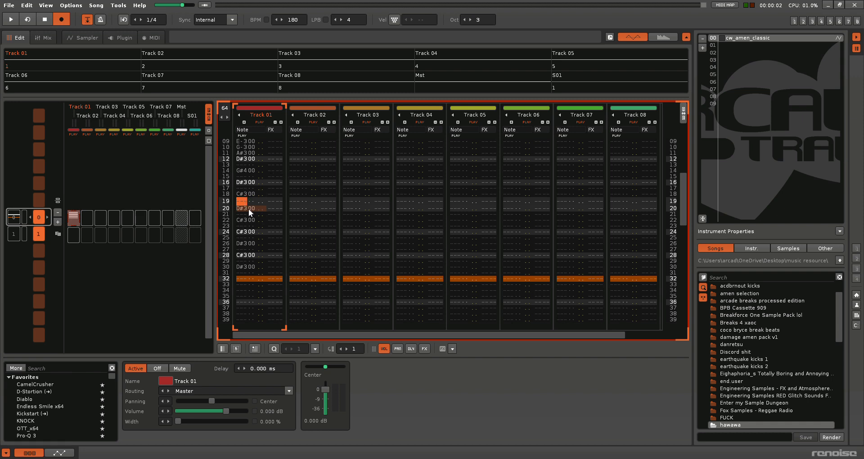
pyautogui.click(244, 182)
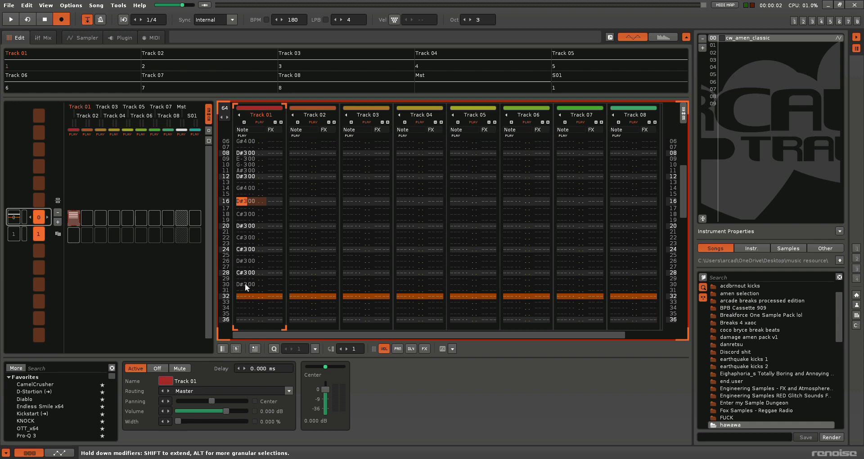
pyautogui.press('BackSpace')
pyautogui.press('BackSpace')
pyautogui.press('BackSpace')
pyautogui.press('BackSpace')
pyautogui.press('BackSpace')
pyautogui.press('BackSpace')
pyautogui.press('BackSpace')
pyautogui.press('BackSpace')
pyautogui.press('BackSpace')
pyautogui.press('BackSpace')
pyautogui.press('BackSpace')
pyautogui.press('BackSpace')
pyautogui.press('BackSpace')
pyautogui.press('BackSpace')
pyautogui.press('BackSpace')
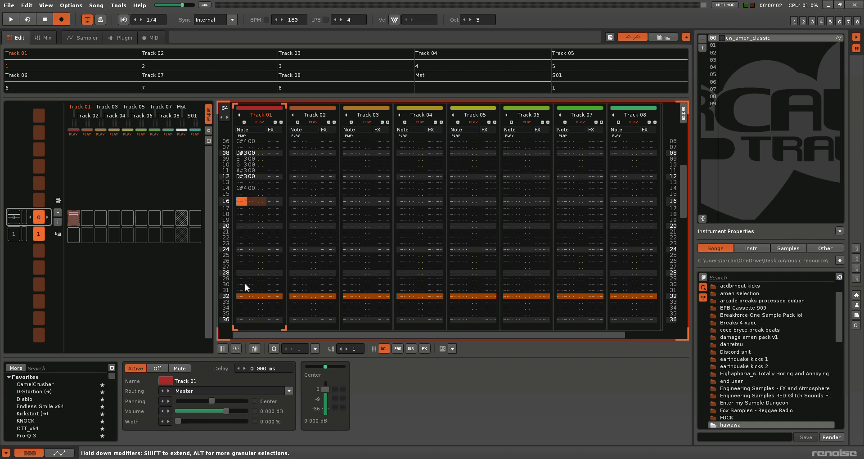
# Enter C#3 at lines 16 and 22 and D#3 at lines 18, 20 and 24 of Track 01
pyautogui.press('s')
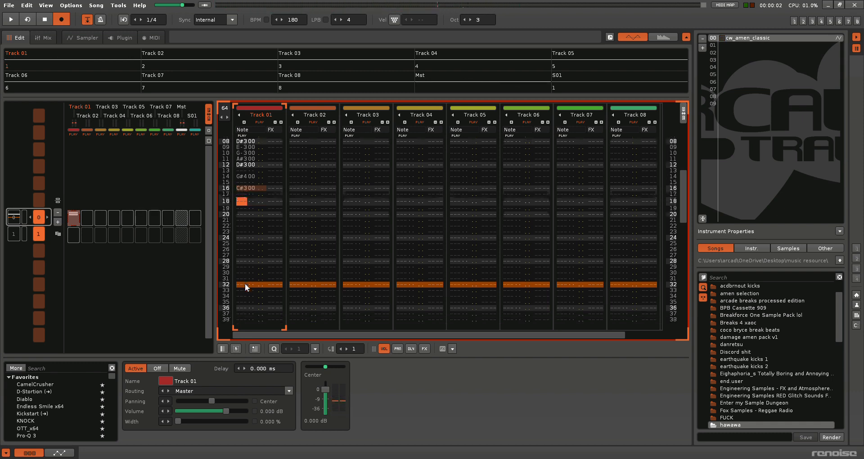
pyautogui.press('d')
pyautogui.press('d')
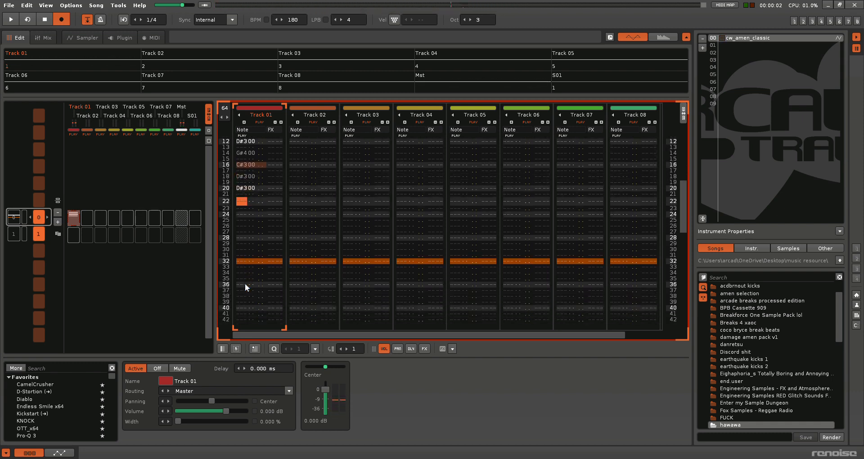
pyautogui.press('s')
pyautogui.press('d')
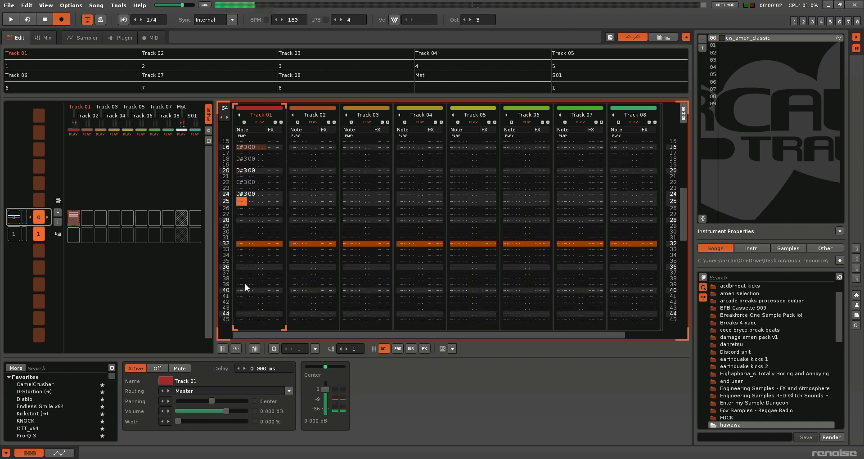
# Check the new notes back to line 20, then enter D#3 at line 26, C#3 at 28 and D#3 at 30
pyautogui.press('Up')
pyautogui.press('Up')
pyautogui.press('Up')
pyautogui.press('Up')
pyautogui.press('Up')
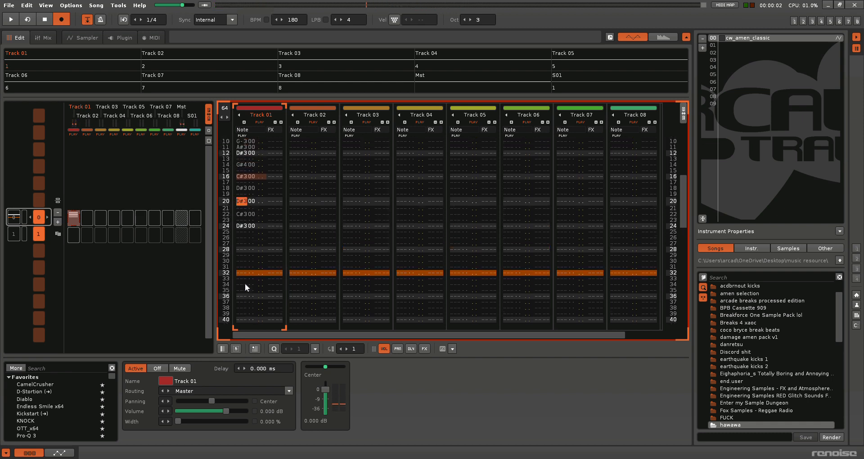
pyautogui.press('Down')
pyautogui.press('Down')
pyautogui.press('Down')
pyautogui.press('Down')
pyautogui.press('Down')
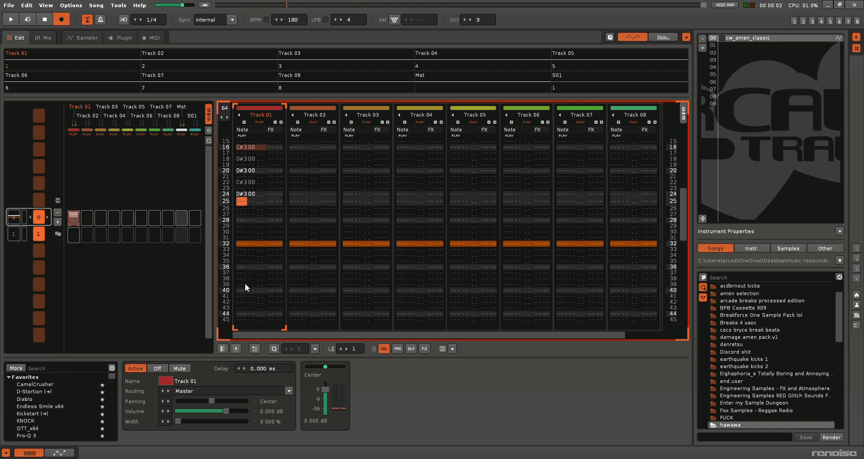
pyautogui.press('d')
pyautogui.press('Up')
pyautogui.press('Down')
pyautogui.press('d')
pyautogui.press('Down')
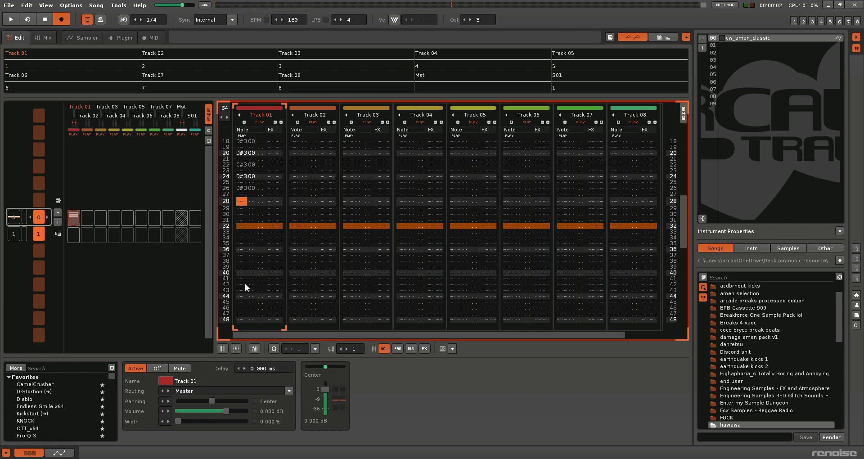
pyautogui.press('s')
pyautogui.press('Down')
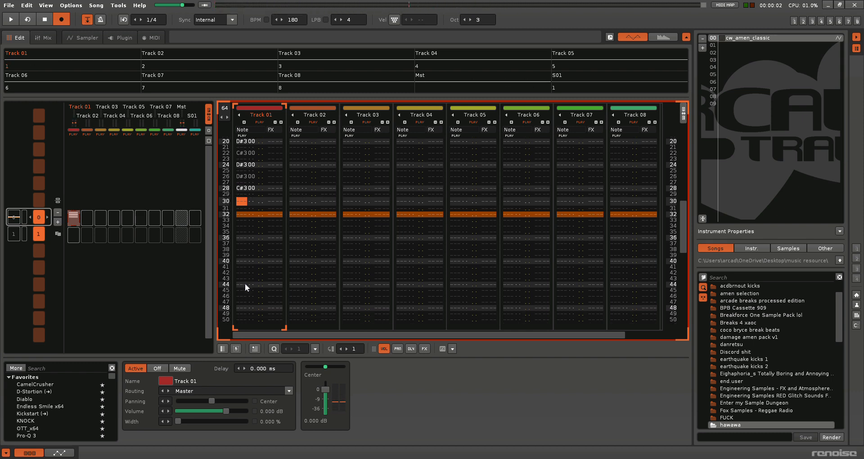
pyautogui.press('d')
# Play the pattern through line 30 and review the notes in the first half of Track 01
pyautogui.press('space')
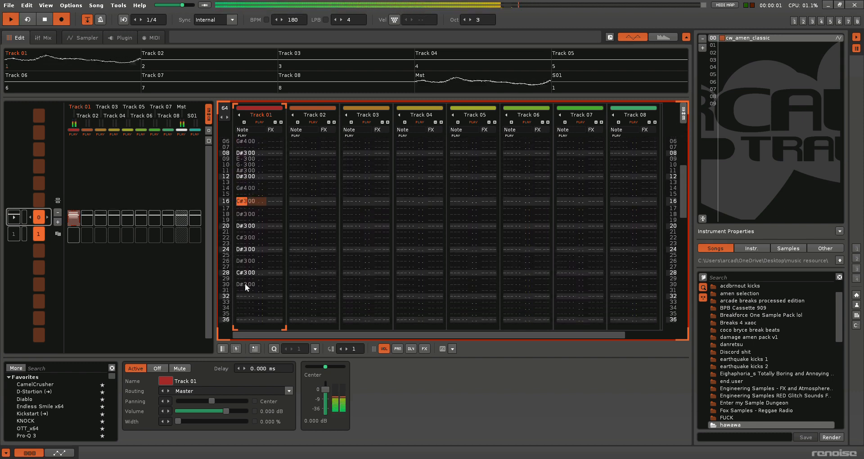
pyautogui.press('space')
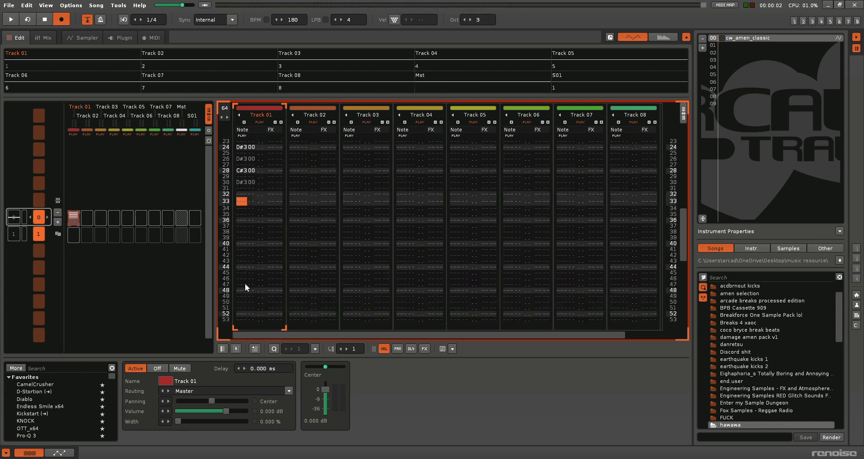
pyautogui.press('space')
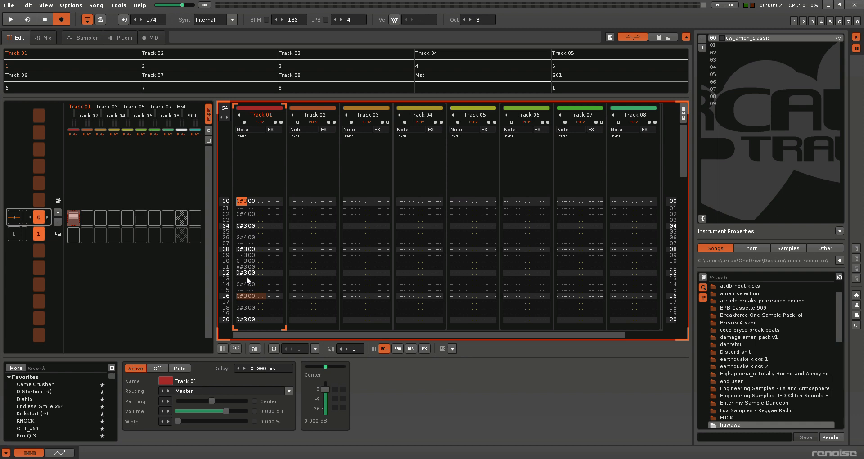
pyautogui.click(244, 253)
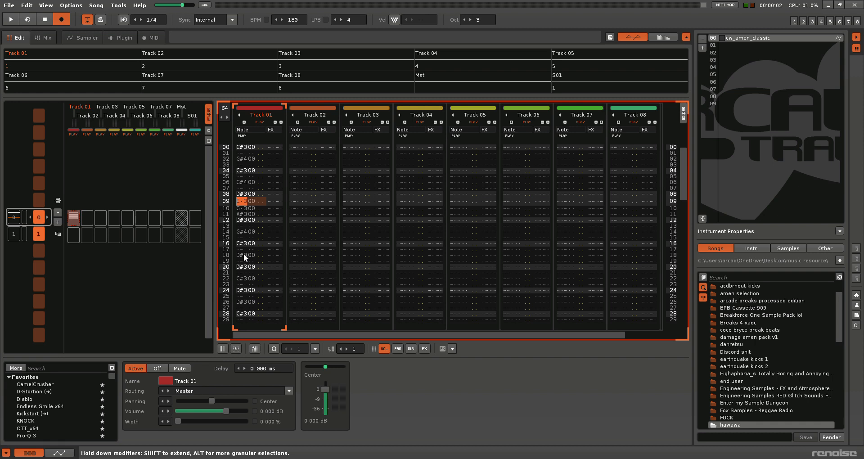
pyautogui.scroll(9, 244, 253)
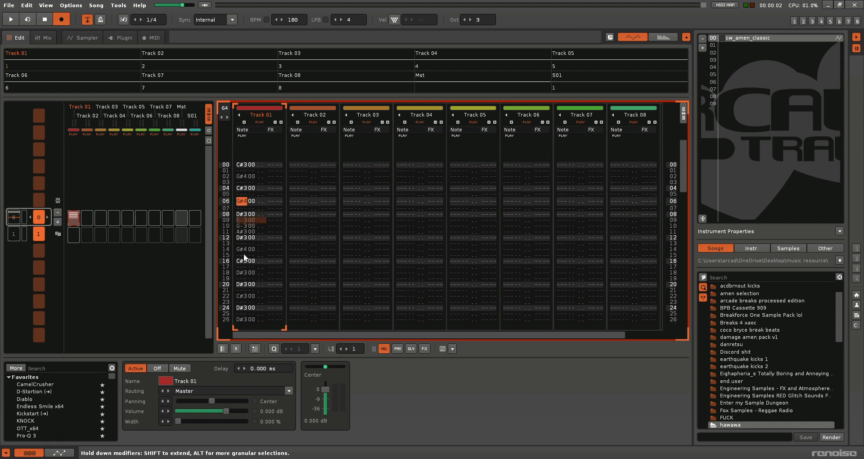
# Clear all the notes from Track 01 back to line 00
pyautogui.press('BackSpace')
pyautogui.press('BackSpace')
pyautogui.press('BackSpace')
pyautogui.press('BackSpace')
pyautogui.press('BackSpace')
pyautogui.press('BackSpace')
pyautogui.press('BackSpace')
pyautogui.press('BackSpace')
pyautogui.press('BackSpace')
pyautogui.press('BackSpace')
pyautogui.press('BackSpace')
pyautogui.press('BackSpace')
pyautogui.press('BackSpace')
pyautogui.press('BackSpace')
pyautogui.press('BackSpace')
pyautogui.press('BackSpace')
pyautogui.press('BackSpace')
pyautogui.press('BackSpace')
pyautogui.press('BackSpace')
pyautogui.press('BackSpace')
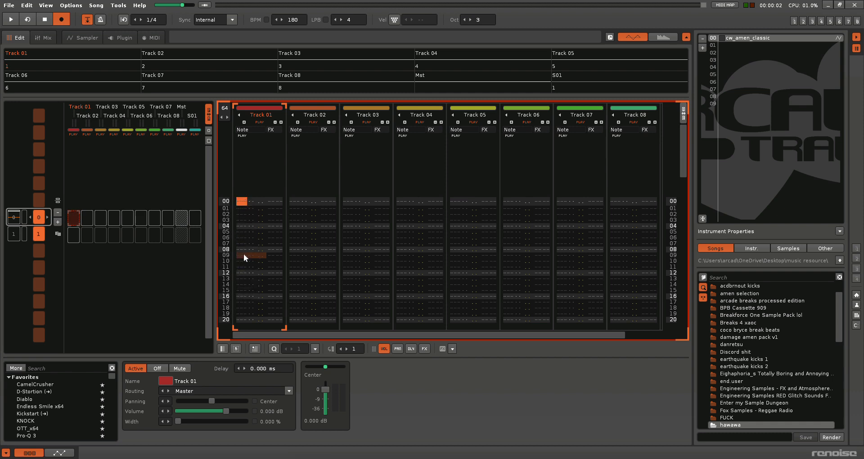
# Enter C#3 at lines 00 and 02, D#3 at 04, E-3 at 05, G-3 at 06 and A#3 at 07 of Track 01
pyautogui.press('s')
pyautogui.press('s')
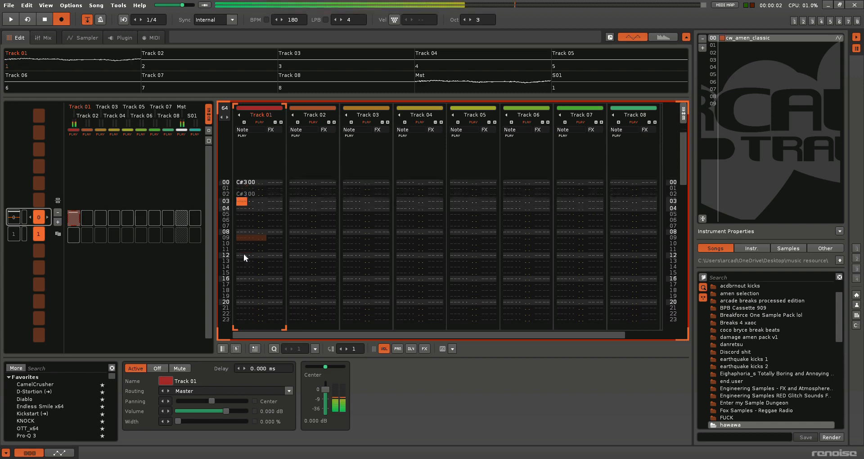
pyautogui.press('d')
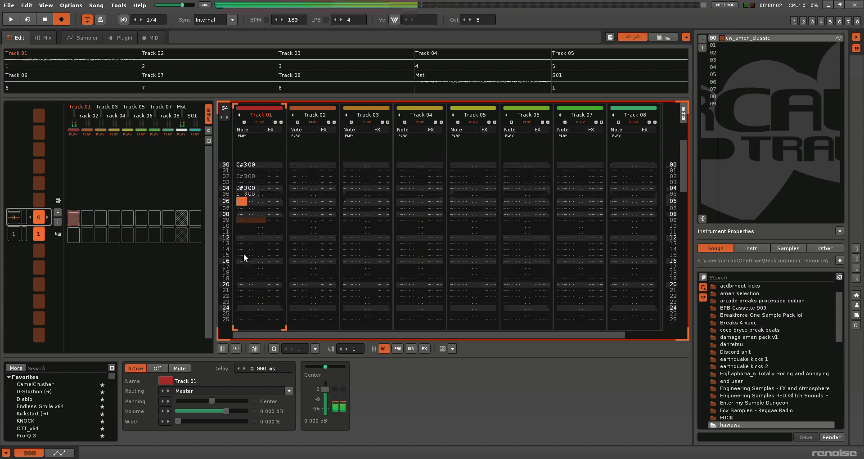
pyautogui.press('c')
pyautogui.press('b')
pyautogui.press('n')
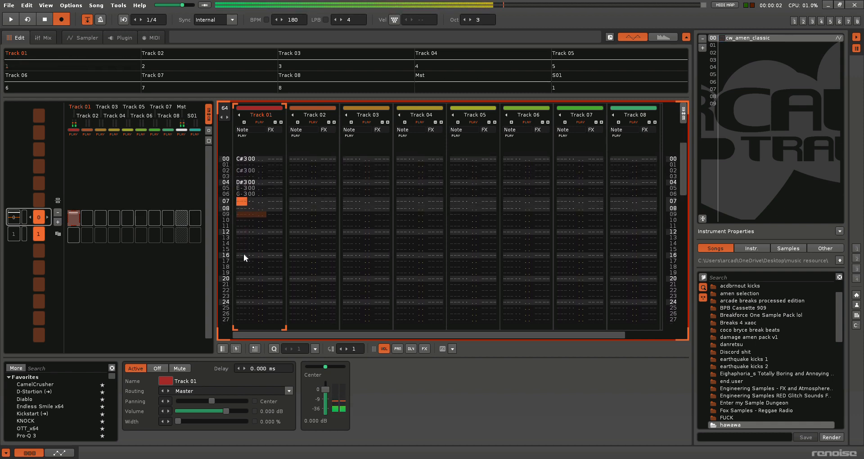
pyautogui.press('Up')
pyautogui.press('j')
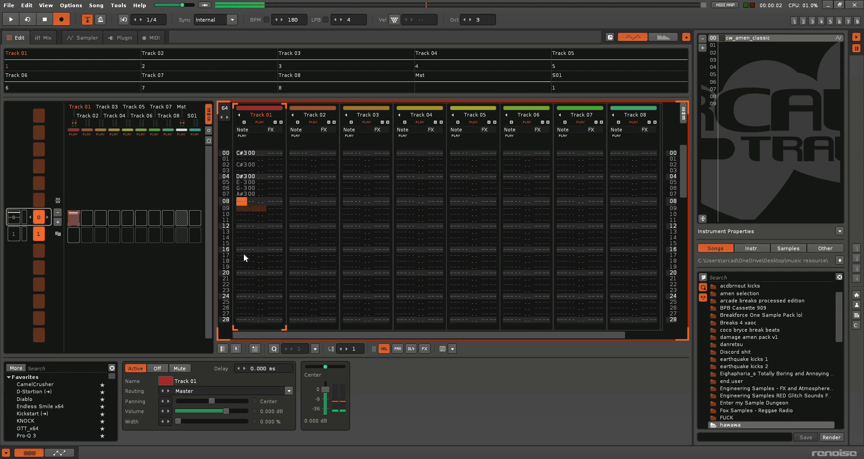
# Enter C#3 at lines 08, 12 and 14, D#3 at 10 and 16 and E-3 at 17, and play the pattern
pyautogui.press('d')
pyautogui.press('Up')
pyautogui.press('s')
pyautogui.press('Down')
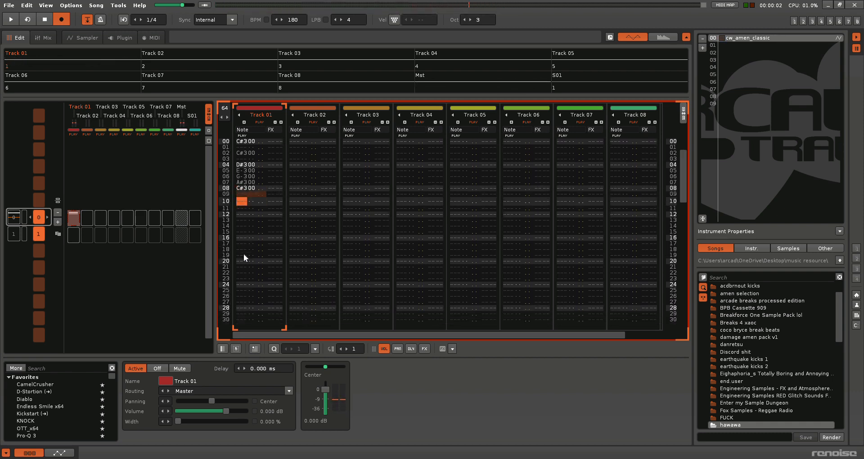
pyautogui.press('d')
pyautogui.press('Down')
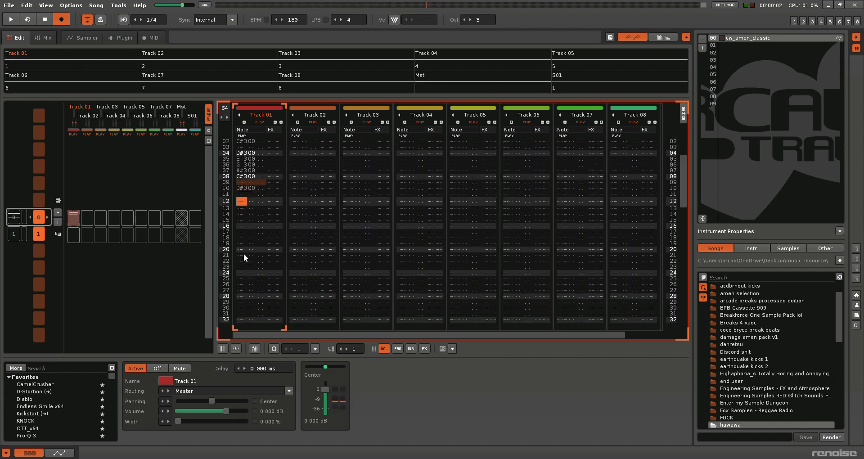
pyautogui.press('space')
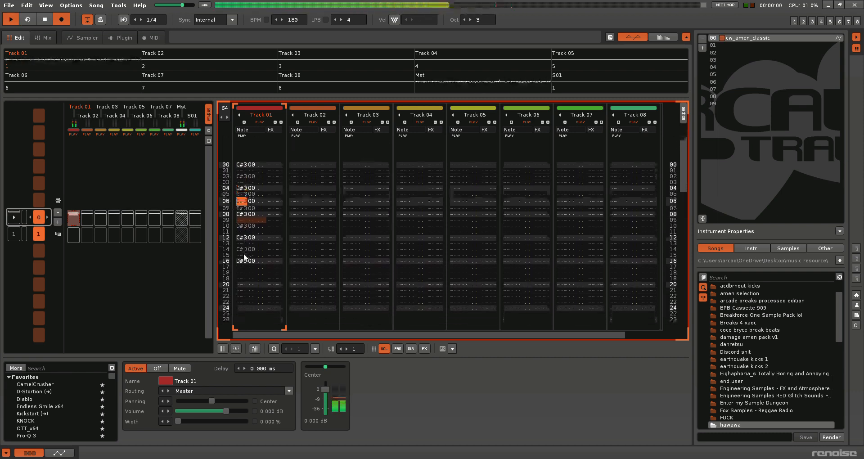
pyautogui.press('space')
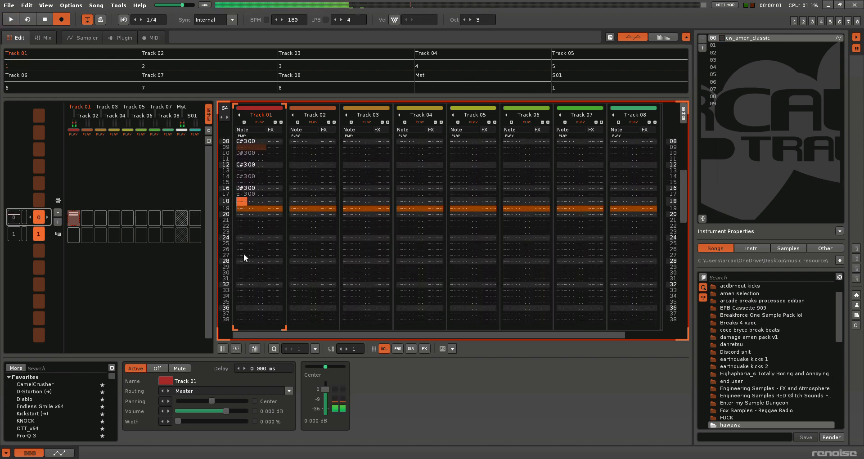
# Enter F-4 at line 18, G#4 at line 19 and C#3 on each line from 20 to 23 of Track 01
pyautogui.press('r')
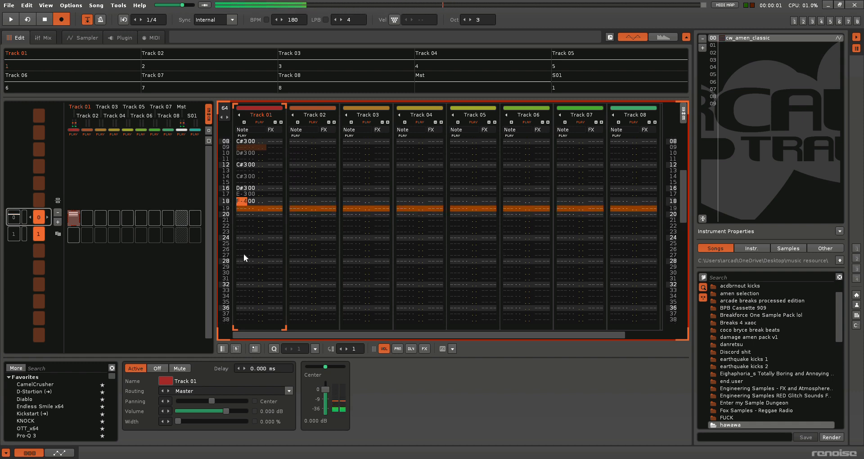
pyautogui.press('6')
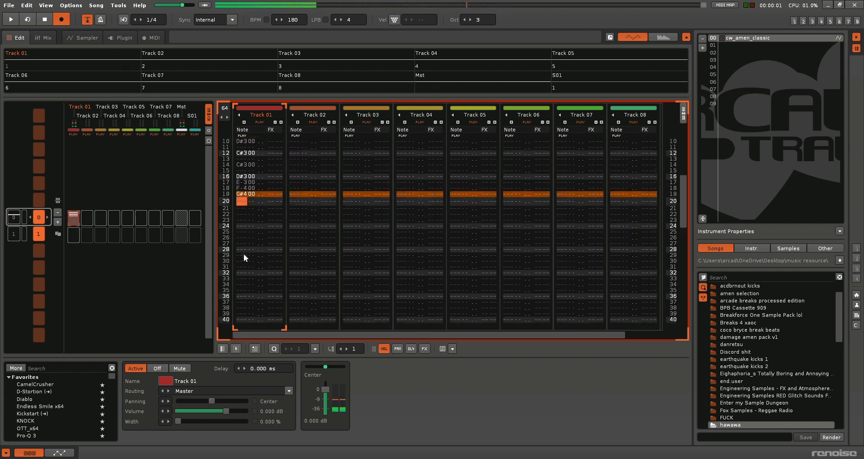
pyautogui.press('s')
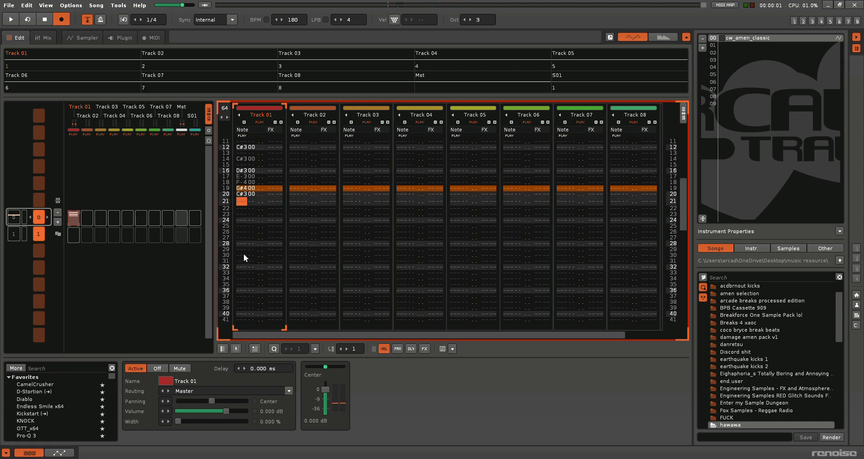
pyautogui.press('Down')
pyautogui.press('Down')
pyautogui.press('Down')
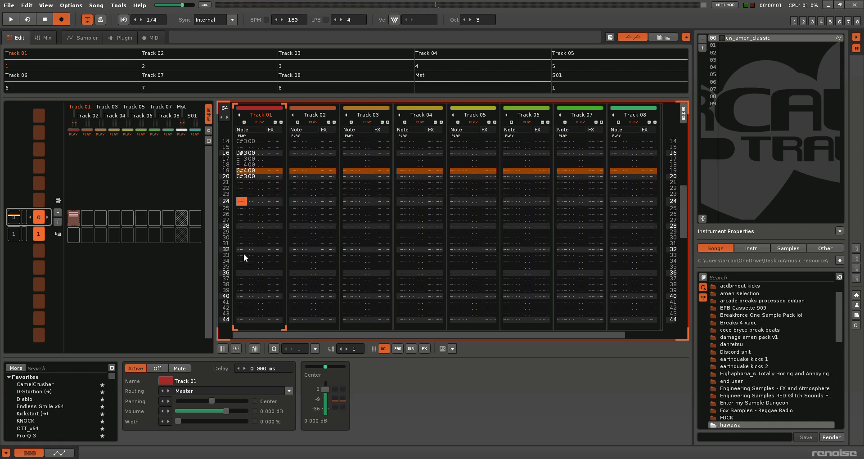
pyautogui.press('Up')
pyautogui.press('Up')
pyautogui.press('Up')
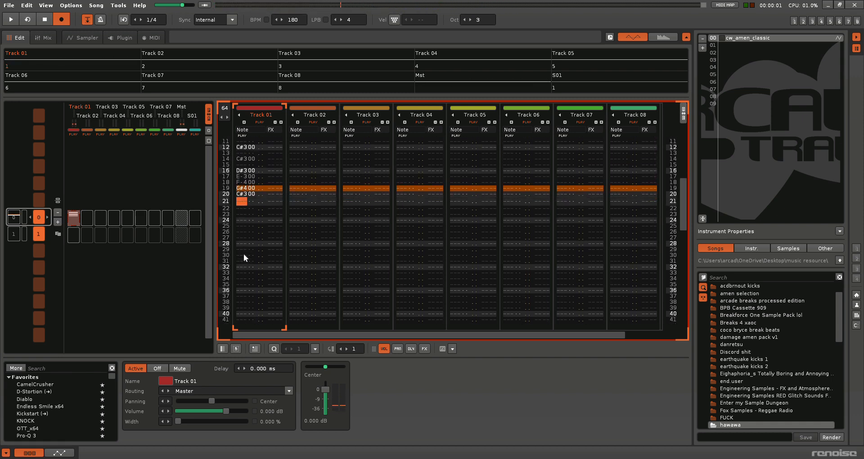
pyautogui.press('s')
pyautogui.press('s')
pyautogui.press('s')
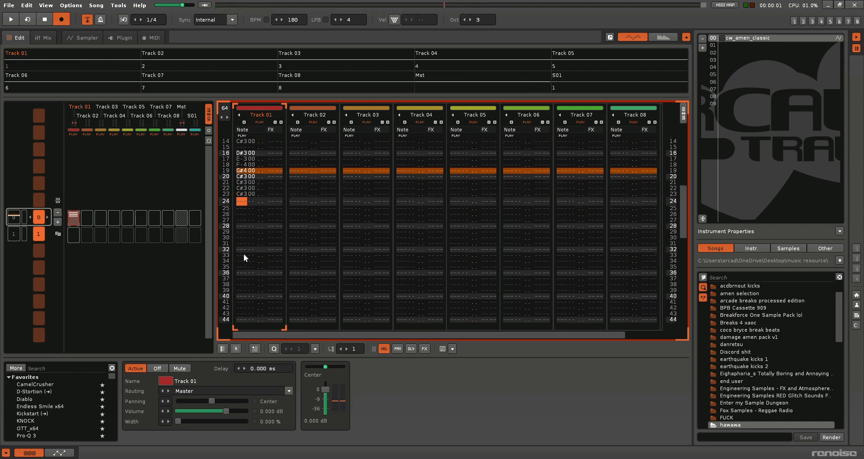
# Play the pattern, then set line 24 of Track 01 to D#3 and enter another D#3 at line 26
pyautogui.press('space')
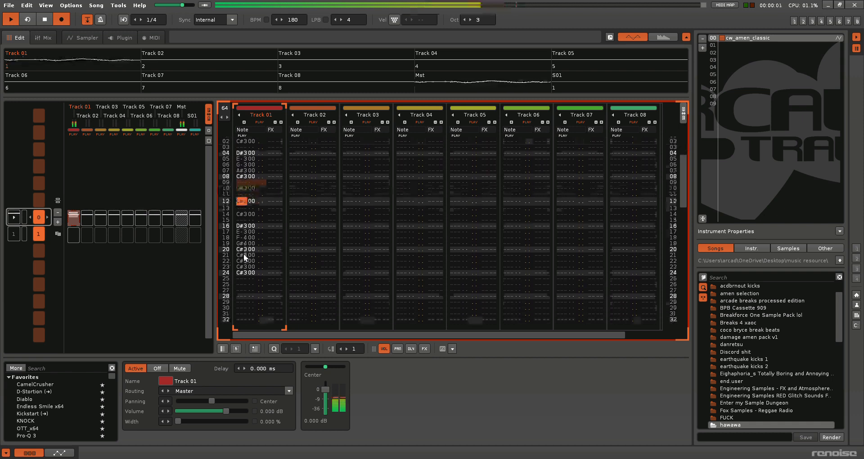
pyautogui.press('space')
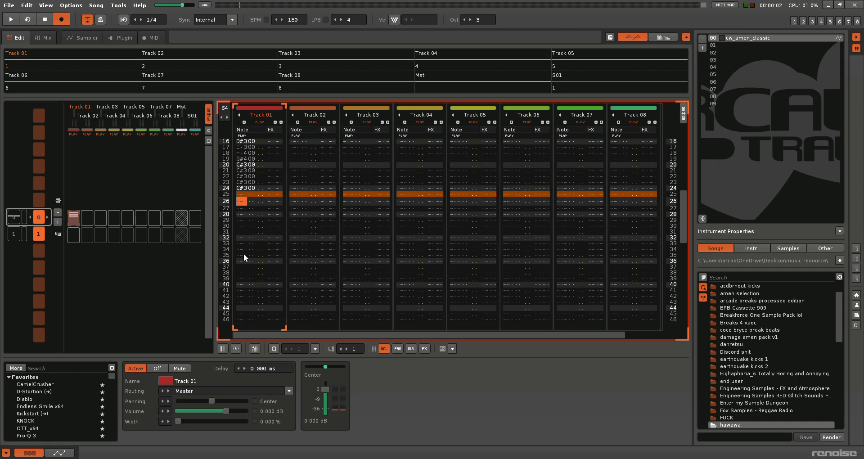
pyautogui.press('Up')
pyautogui.press('Up')
pyautogui.press('d')
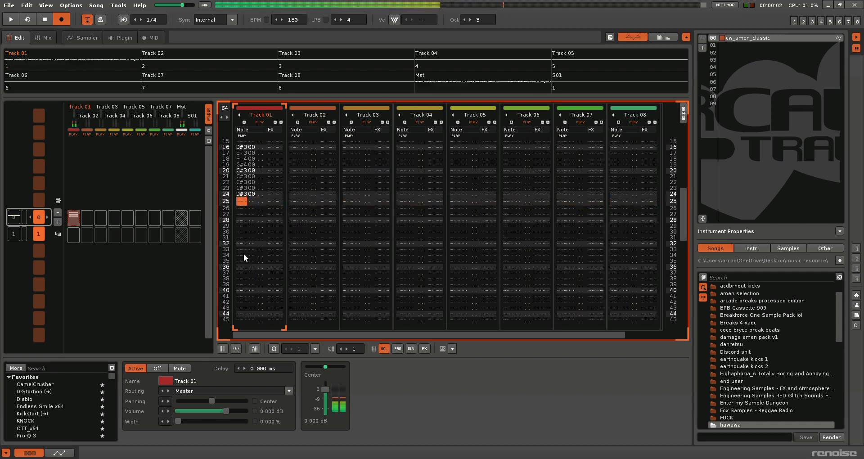
pyautogui.press('Down')
pyautogui.press('d')
pyautogui.press('Down')
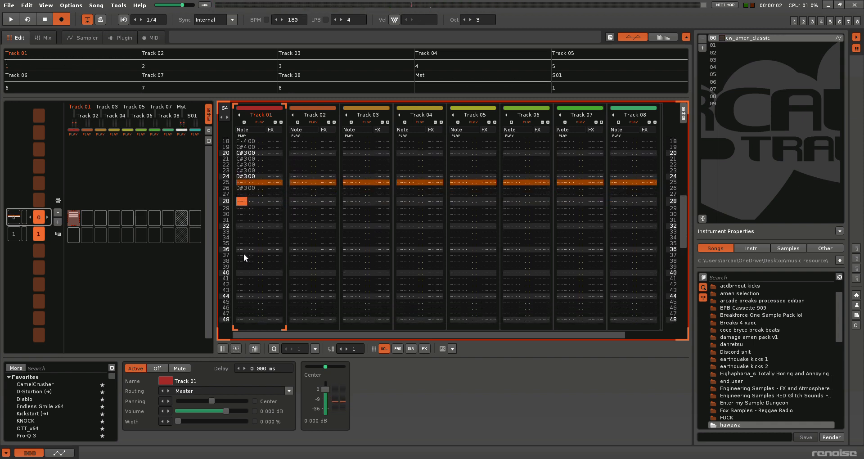
# Fill lines 28 to 32 of Track 01 with D#3 on every line
pyautogui.press('d')
pyautogui.press('d')
pyautogui.press('d')
pyautogui.press('d')
pyautogui.press('d')
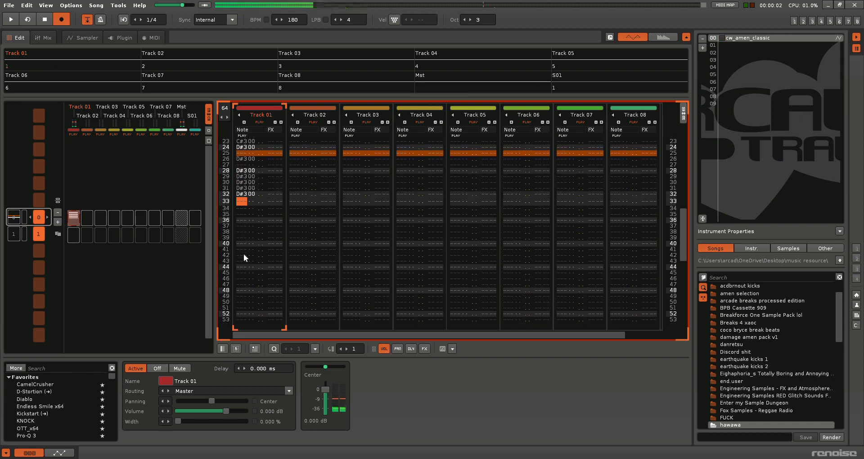
# Review the notes between lines 24 and 32 of Track 01 and play the pattern past line 32
pyautogui.press('Up')
pyautogui.press('Up')
pyautogui.press('Up')
pyautogui.press('Up')
pyautogui.press('Up')
pyautogui.press('Up')
pyautogui.press('Up')
pyautogui.press('Up')
pyautogui.press('Up')
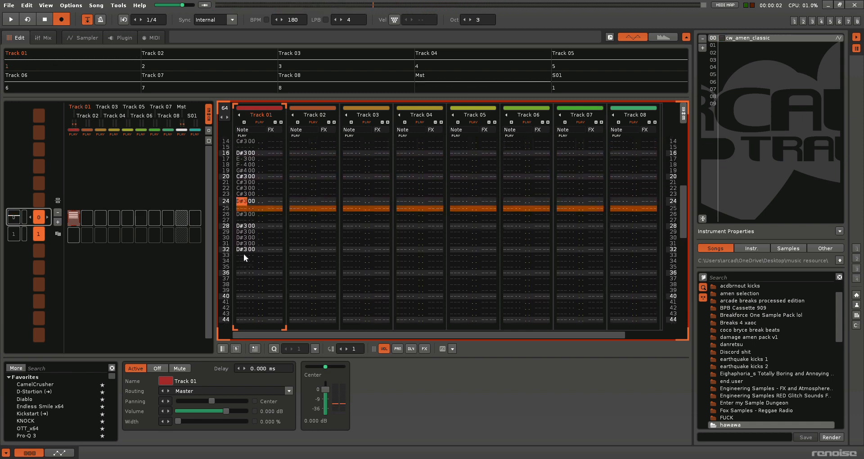
pyautogui.press('Down')
pyautogui.press('Down')
pyautogui.press('Down')
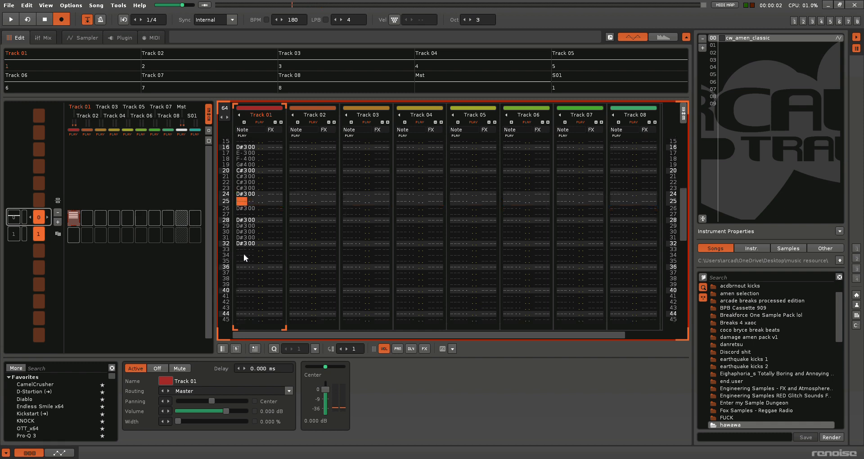
pyautogui.press('Down')
pyautogui.press('Down')
pyautogui.press('Down')
pyautogui.press('Down')
pyautogui.press('Down')
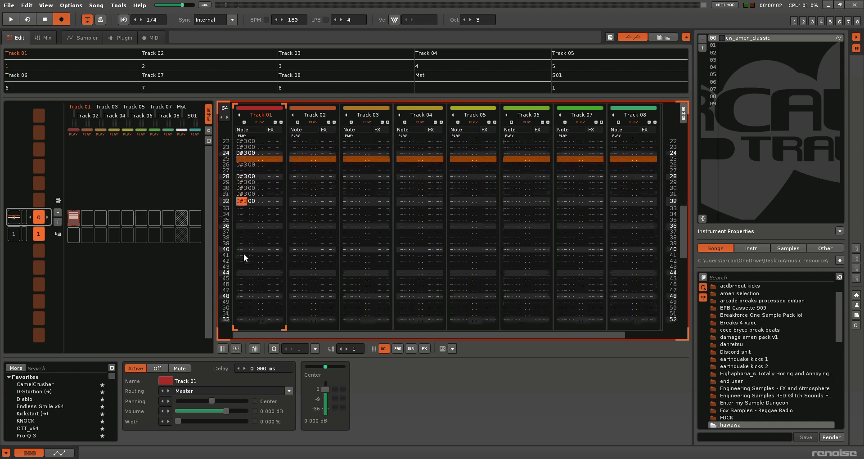
pyautogui.press('space')
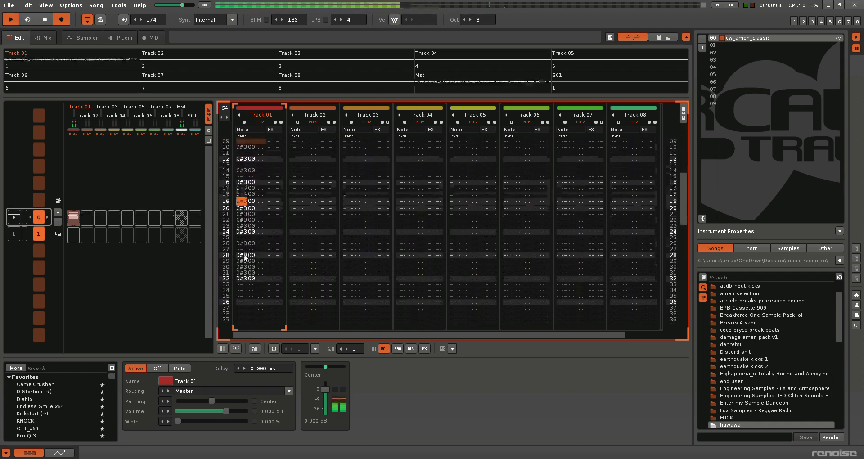
pyautogui.press('space')
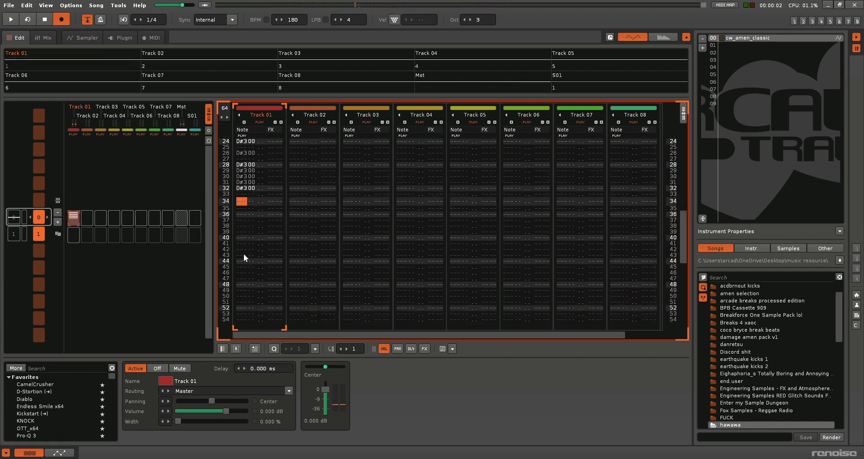
# Look over the earlier notes of Track 01 from line 08 onward and return to line 34
pyautogui.press('Home')
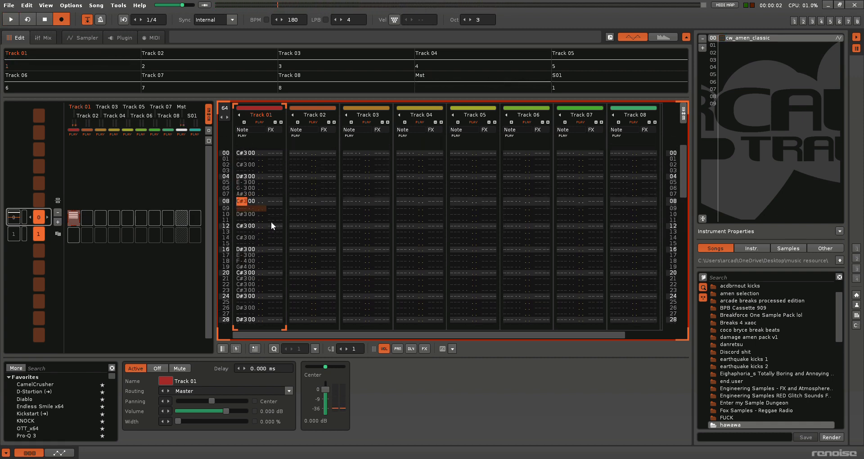
pyautogui.press('Down')
pyautogui.press('Down')
pyautogui.press('Down')
pyautogui.press('Down')
pyautogui.press('Down')
pyautogui.press('Down')
pyautogui.press('Down')
pyautogui.press('Down')
pyautogui.press('Down')
pyautogui.press('Down')
pyautogui.press('Down')
pyautogui.press('Down')
pyautogui.press('Down')
pyautogui.press('Down')
pyautogui.press('Down')
pyautogui.press('Down')
pyautogui.press('Down')
pyautogui.press('Down')
pyautogui.press('Down')
pyautogui.press('Down')
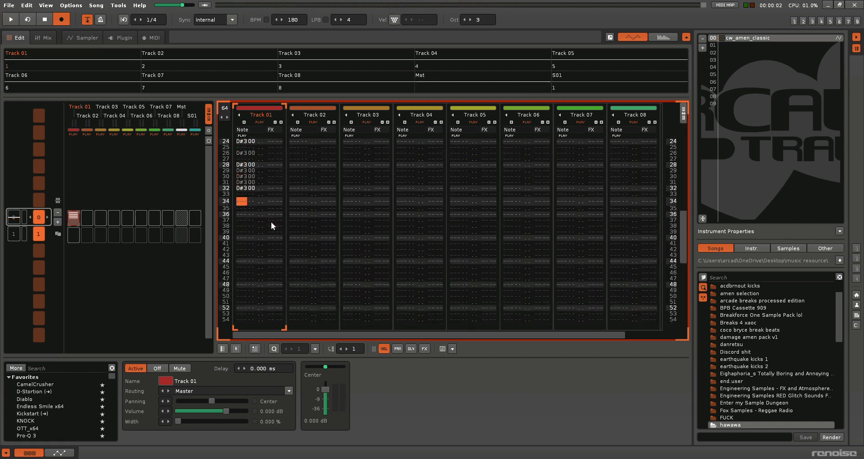
# Enter G#4 at lines 34 and 38 and C#3 at line 36 of Track 01
pyautogui.press('6')
pyautogui.press('Up')
pyautogui.press('Return')
pyautogui.press('Down')
pyautogui.press('s')
pyautogui.press('Down')
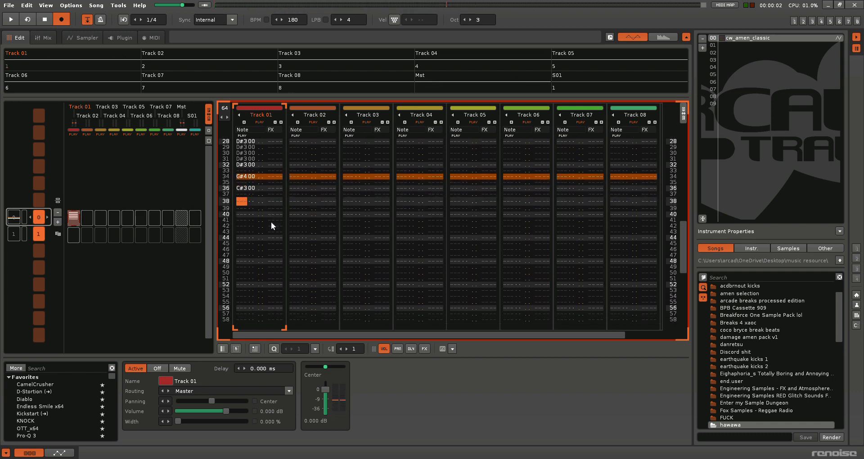
pyautogui.press('6')
pyautogui.press('Down')
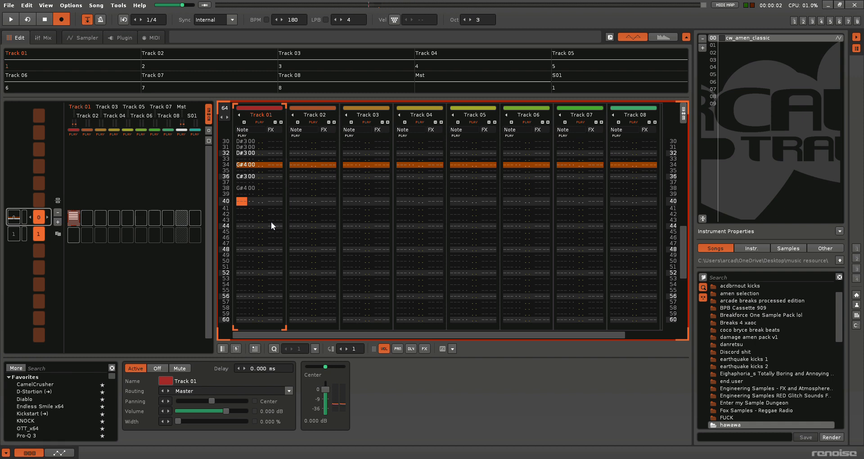
# Enter D#3 at line 40, E-3 at 41, G-3 at 42 and A#3 at 43 of Track 01
pyautogui.press('d')
pyautogui.press('c')
pyautogui.press('v')
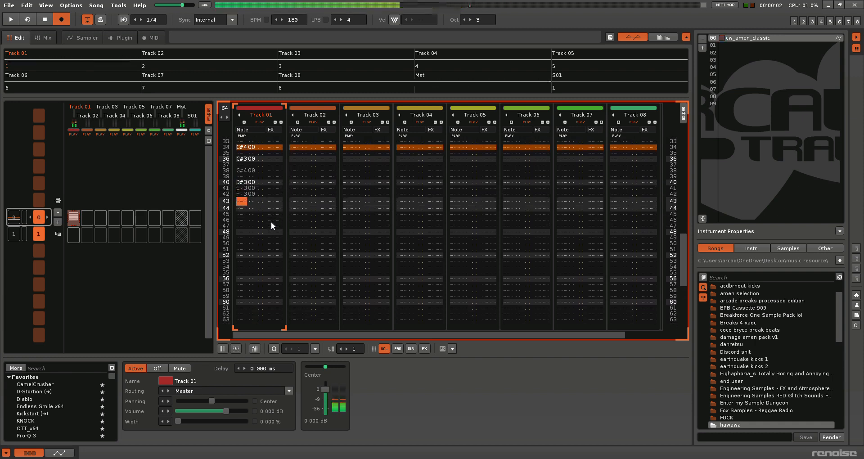
pyautogui.press('Up')
pyautogui.press('b')
pyautogui.press('n')
pyautogui.press('Up')
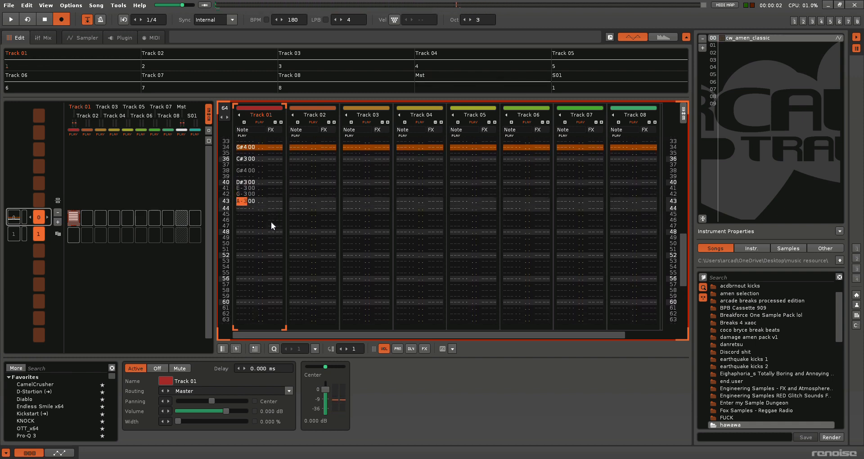
pyautogui.press('j')
pyautogui.press('Down')
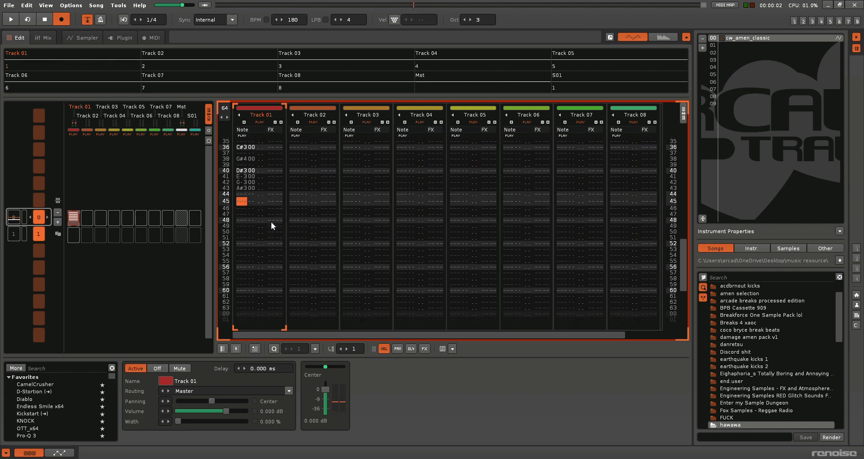
# Review the notes on Track 01 from line 43 back to line 32 and place the cursor on line 40
pyautogui.press('Up')
pyautogui.press('Up')
pyautogui.press('Up')
pyautogui.press('Up')
pyautogui.press('Up')
pyautogui.press('Up')
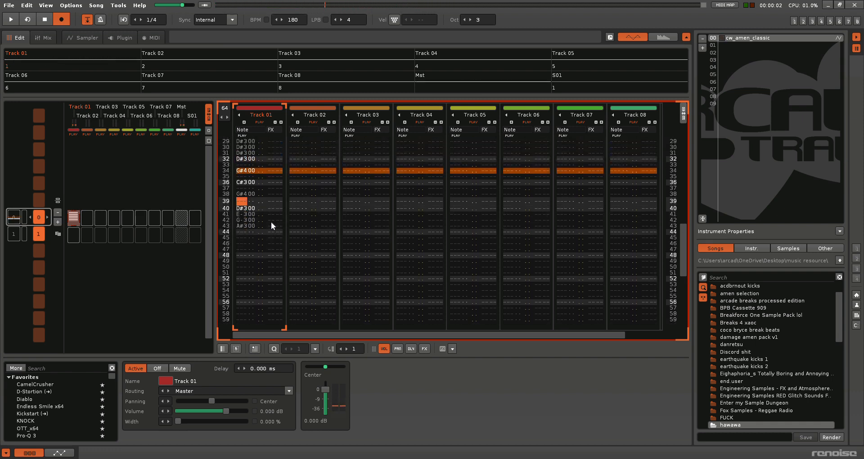
pyautogui.press('Up')
pyautogui.press('Up')
pyautogui.press('Up')
pyautogui.press('Up')
pyautogui.press('Up')
pyautogui.press('Up')
pyautogui.press('Up')
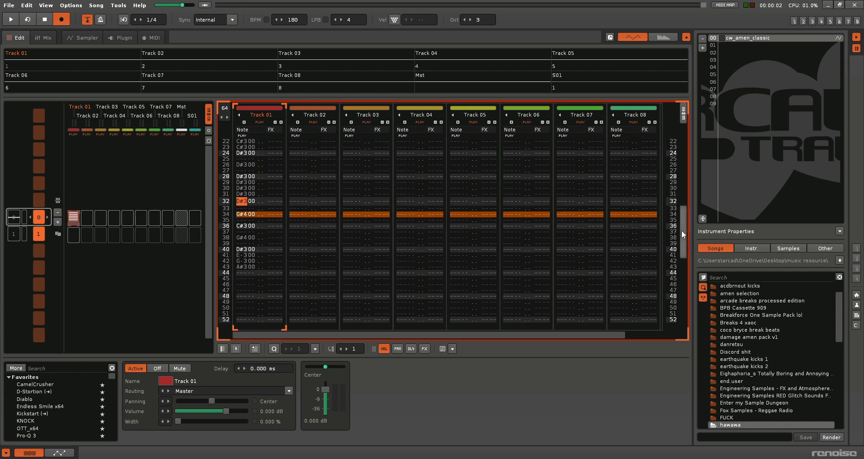
pyautogui.moveTo(682, 233)
pyautogui.mouseDown()
pyautogui.moveTo(677, 150)
pyautogui.moveTo(684, 230)
pyautogui.mouseUp()
pyautogui.click(244, 248)
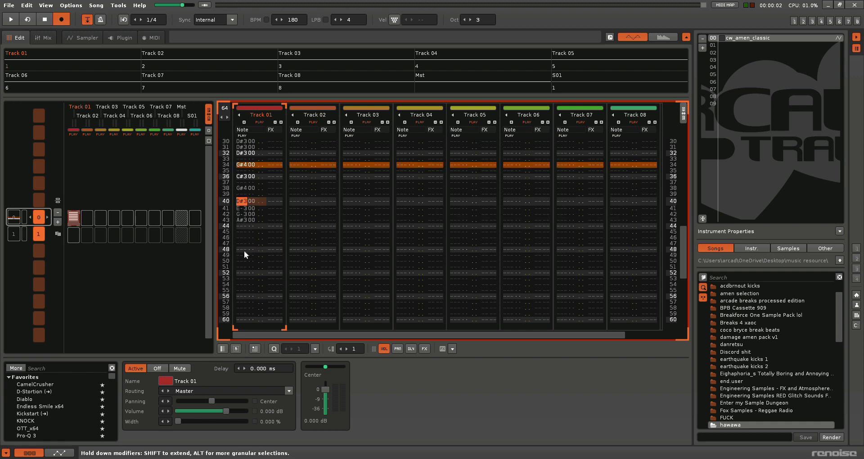
# Enter C#3 at lines 44 and 48 and D#3 at line 46 of Track 01
pyautogui.press('Down')
pyautogui.press('Down')
pyautogui.press('Down')
pyautogui.press('Down')
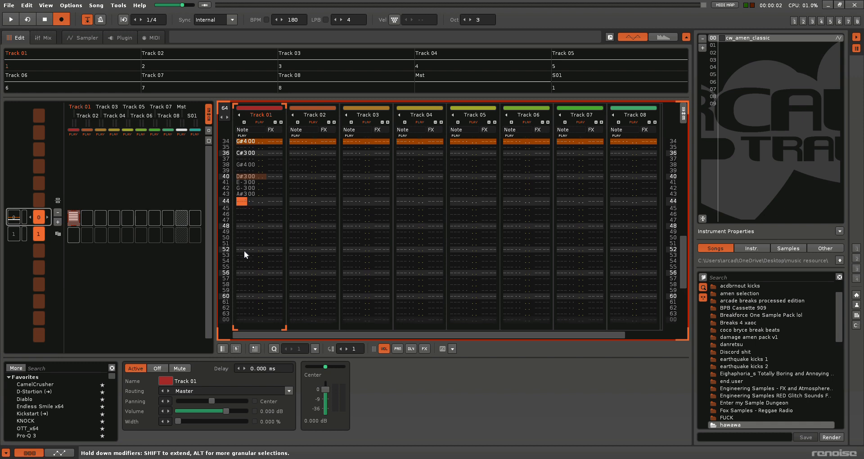
pyautogui.press('s')
pyautogui.press('Down')
pyautogui.press('d')
pyautogui.press('Down')
pyautogui.press('s')
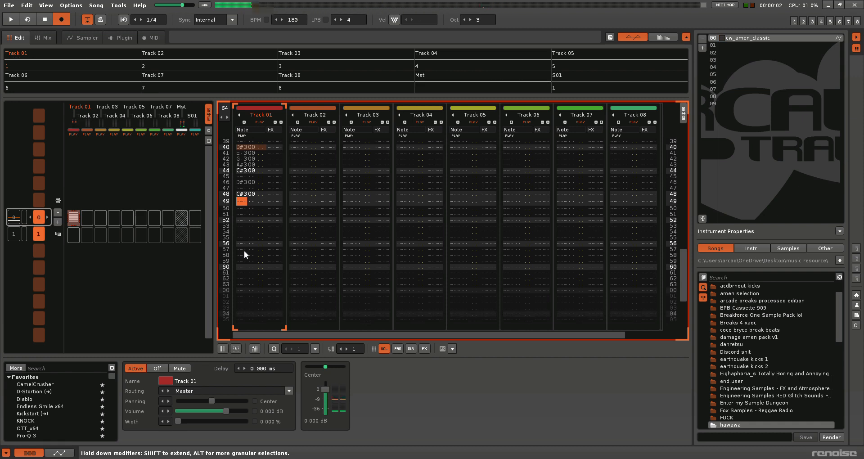
# Enter D#3, C#3, D#3, C#3, E-3, G-3 and F-3 on consecutive lines 49 to 55 of Track 01
pyautogui.press('d')
pyautogui.press('s')
pyautogui.press('d')
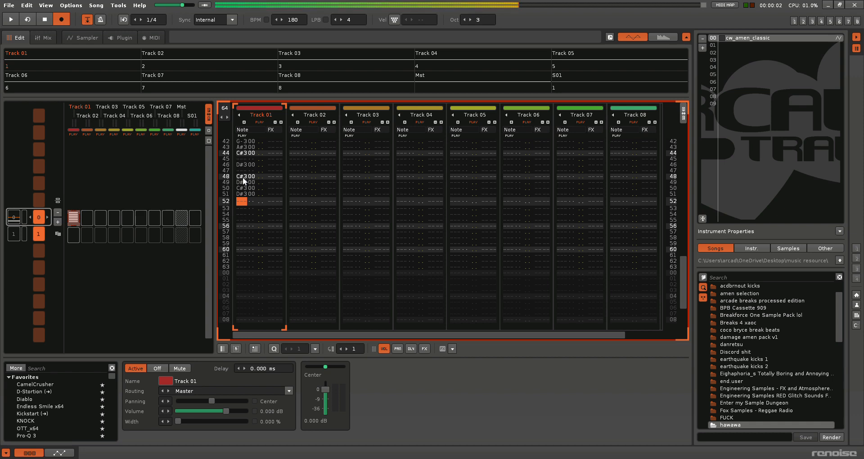
pyautogui.press('s')
pyautogui.press('c')
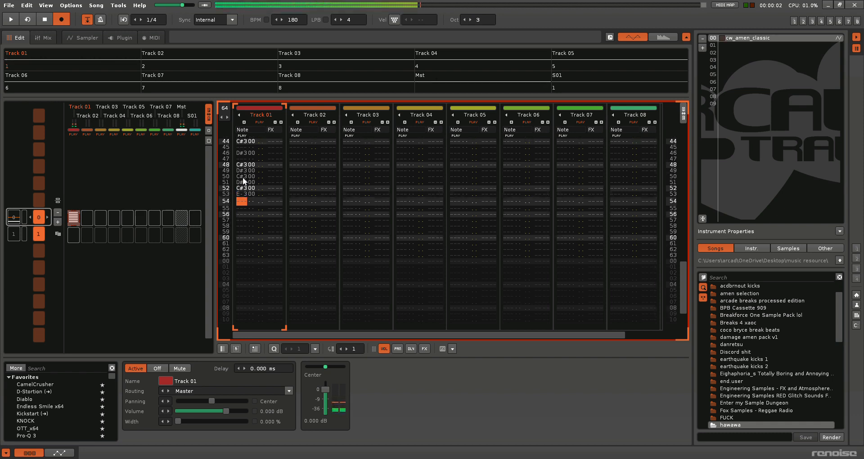
pyautogui.press('b')
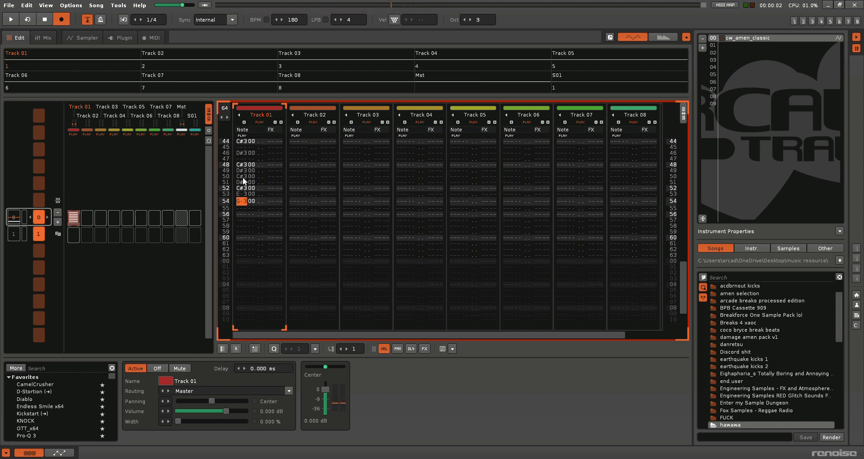
pyautogui.press('v')
# Enter C#3, E-3, F-3 and F#3 on lines 56 to 59 of Track 01 and D#3 on lines 60 to 63
pyautogui.press('s')
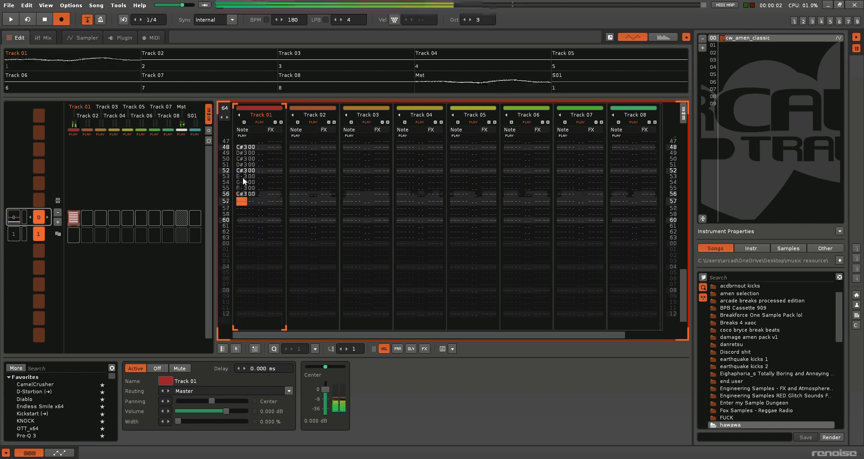
pyautogui.press('c')
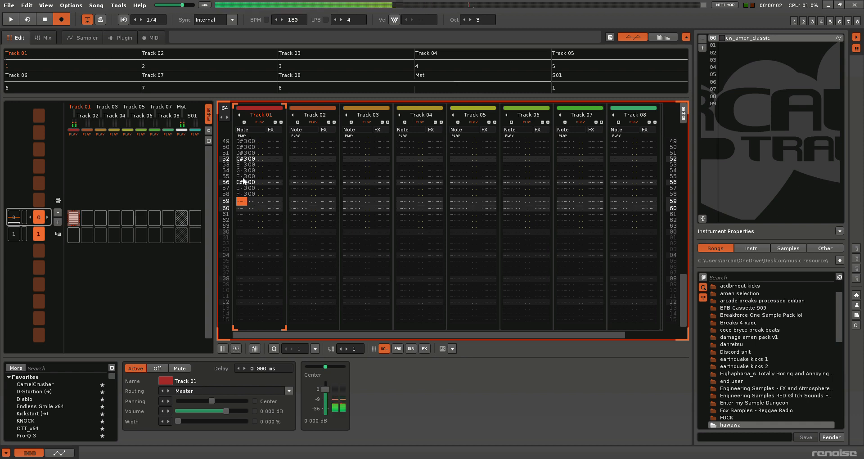
pyautogui.press('v')
pyautogui.press('g')
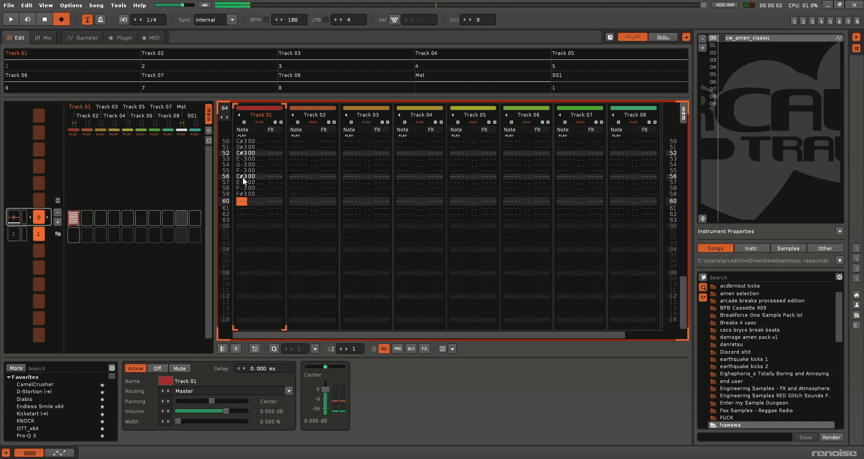
pyautogui.press('d')
pyautogui.press('d')
pyautogui.press('d')
pyautogui.press('d')
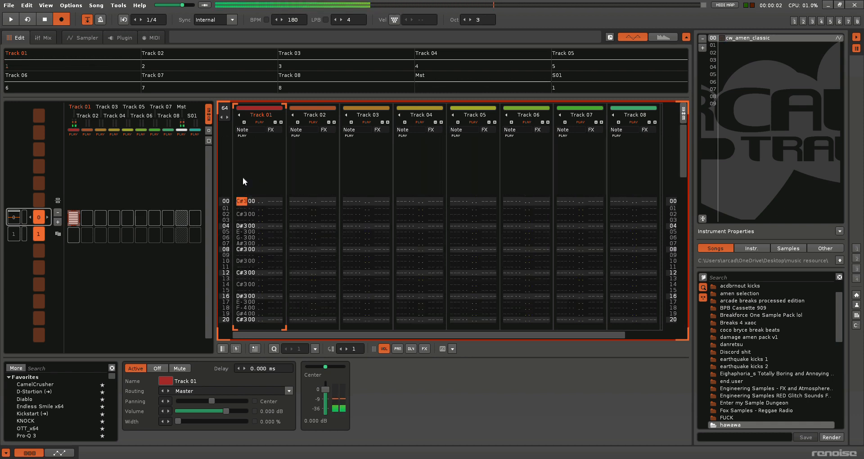
# Review the closing notes of Track 01 in lines 48 to 63 and place the cursor on line 60
pyautogui.press('Up')
pyautogui.press('Up')
pyautogui.press('Up')
pyautogui.press('Up')
pyautogui.press('Up')
pyautogui.press('Up')
pyautogui.press('Up')
pyautogui.press('Up')
pyautogui.press('Up')
pyautogui.press('Up')
pyautogui.press('Up')
pyautogui.press('Up')
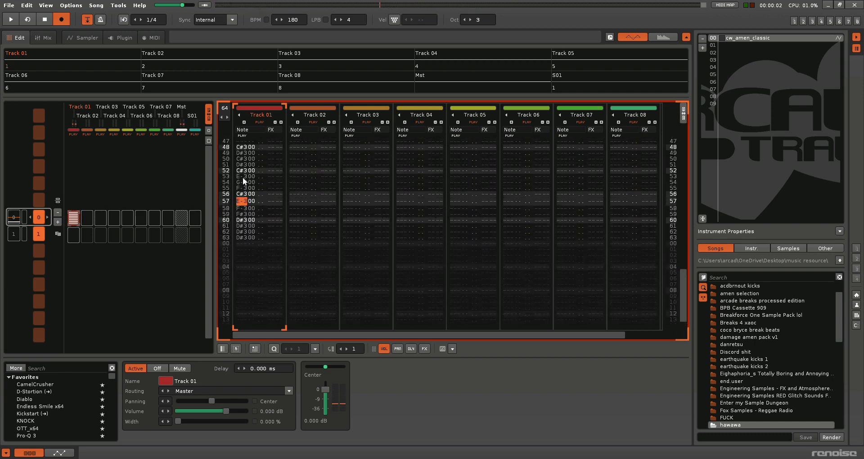
pyautogui.press('Down')
pyautogui.press('Down')
pyautogui.press('Down')
pyautogui.press('Down')
pyautogui.press('Down')
pyautogui.press('Down')
pyautogui.press('Down')
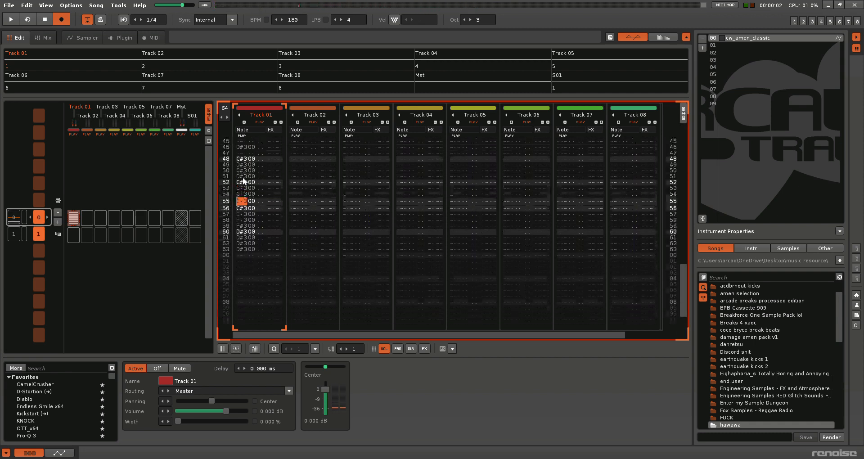
pyautogui.press('Down')
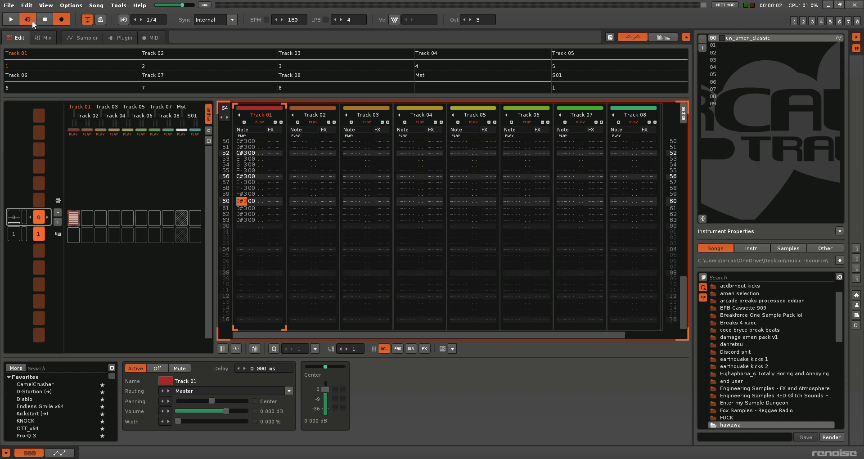
# Replace the note at line 56 of Track 01 with D#3, playing back the pattern before and after the change
pyautogui.press('space')
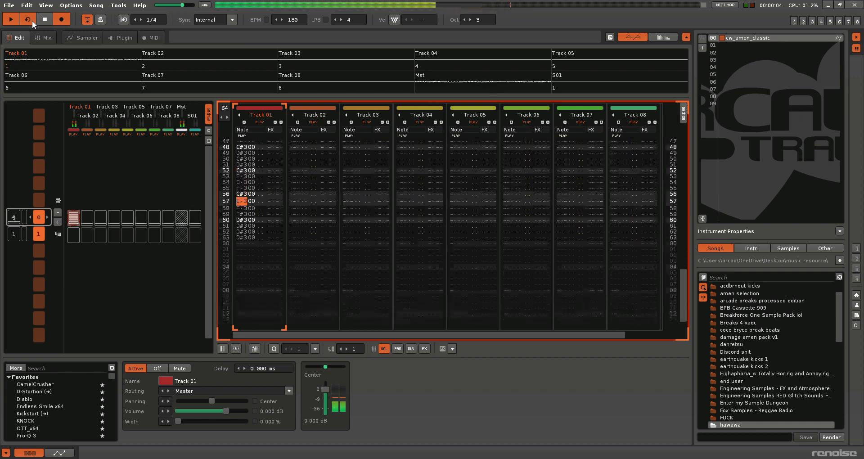
pyautogui.press('space')
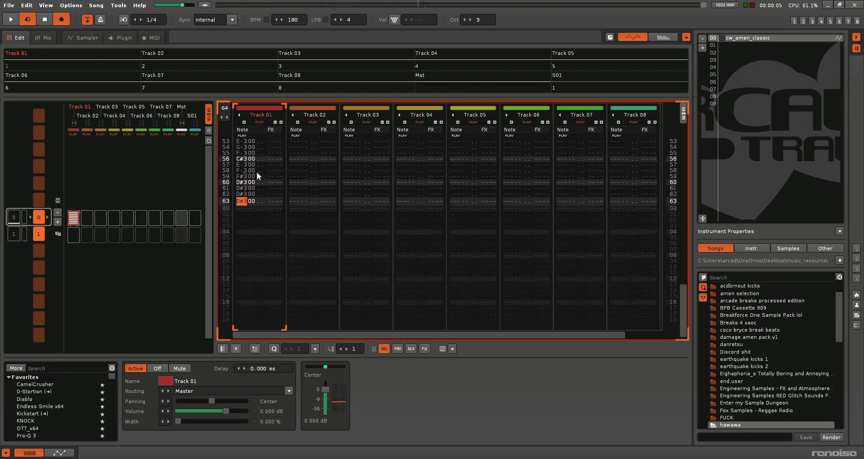
pyautogui.click(245, 159)
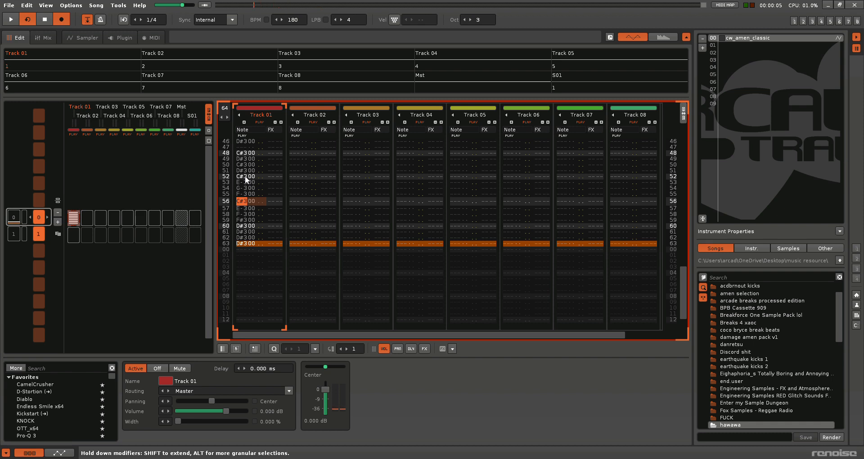
pyautogui.press('d')
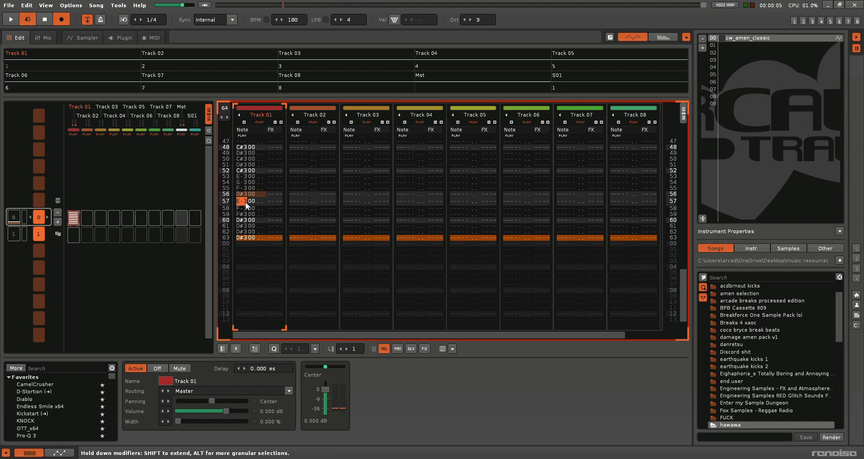
pyautogui.press('space')
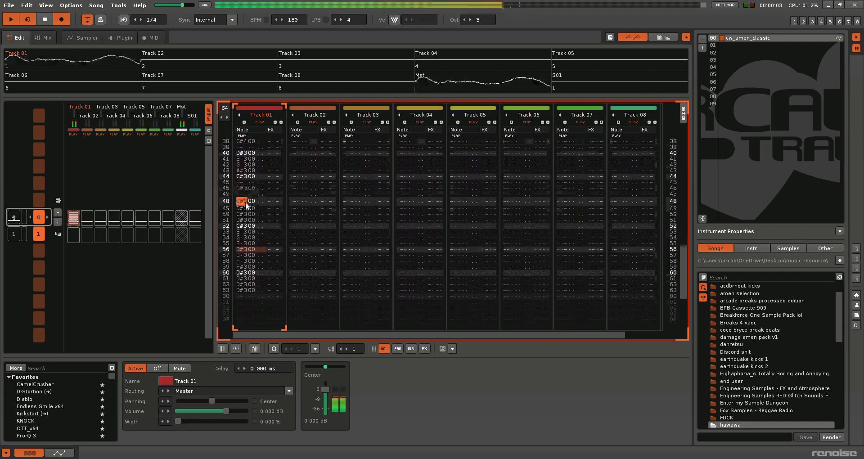
pyautogui.press('space')
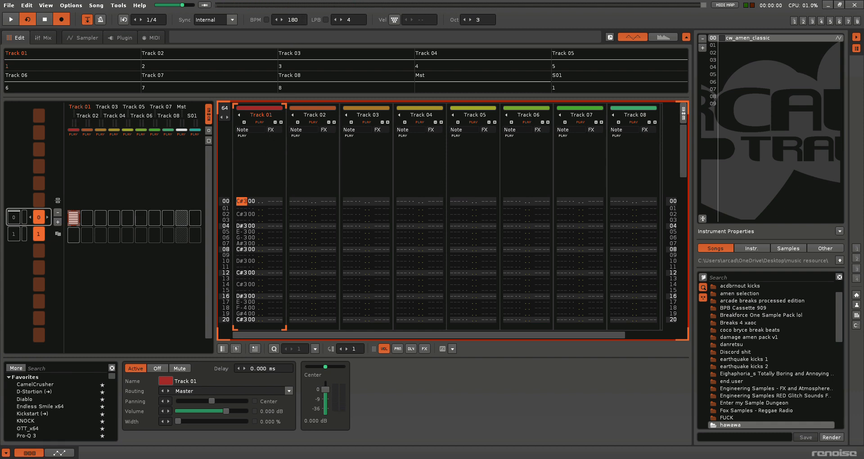
# Audition the pattern at a tempo of 220 BPM and restore the tempo to 180 BPM
pyautogui.moveTo(293, 20); pyautogui.dragTo(293, 6)
pyautogui.press('space')
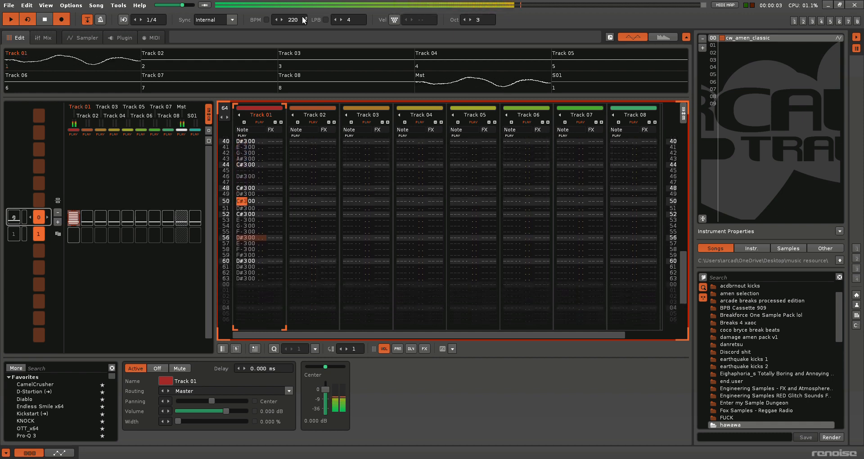
pyautogui.press('space')
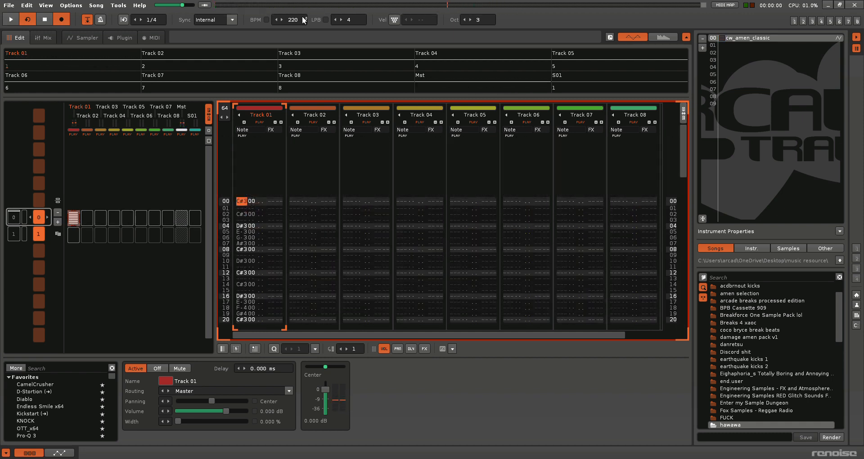
pyautogui.moveTo(303, 20); pyautogui.dragTo(303, 37)
# Open the sampler's waveform view of cw_amen_classic with its slice markers
pyautogui.click(72, 34)
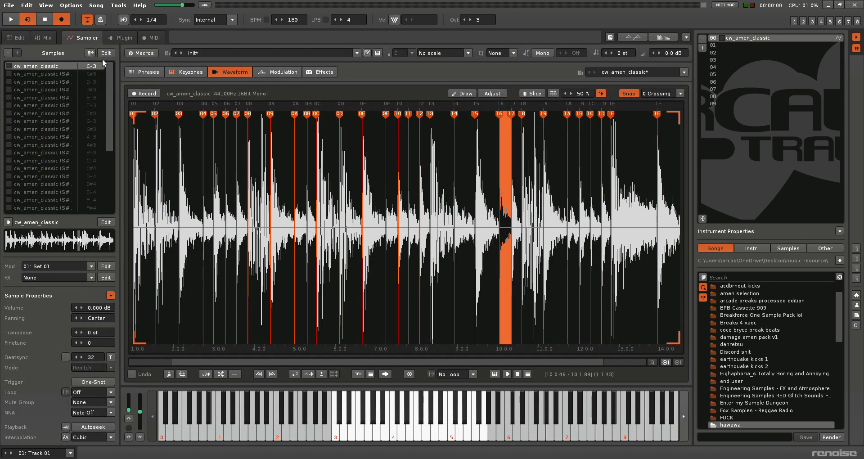
# Play back the sliced amen break pattern and highlight the waveform from its start up to slice marker 08
pyautogui.click(245, 196)
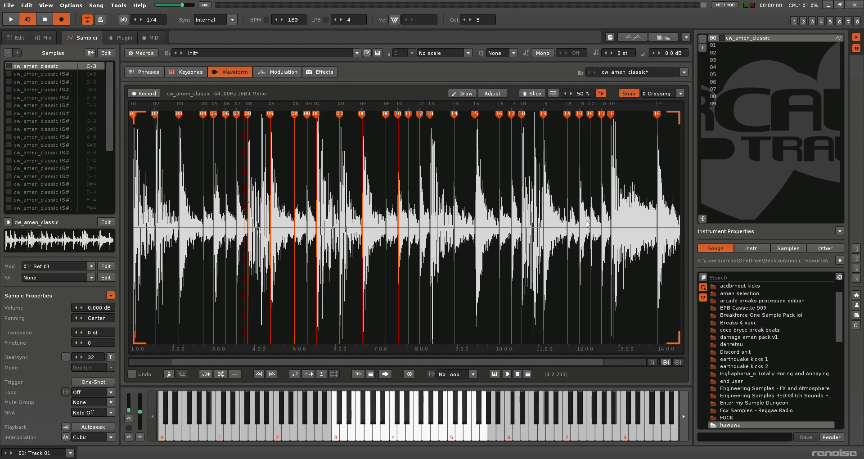
pyautogui.click(682, 208)
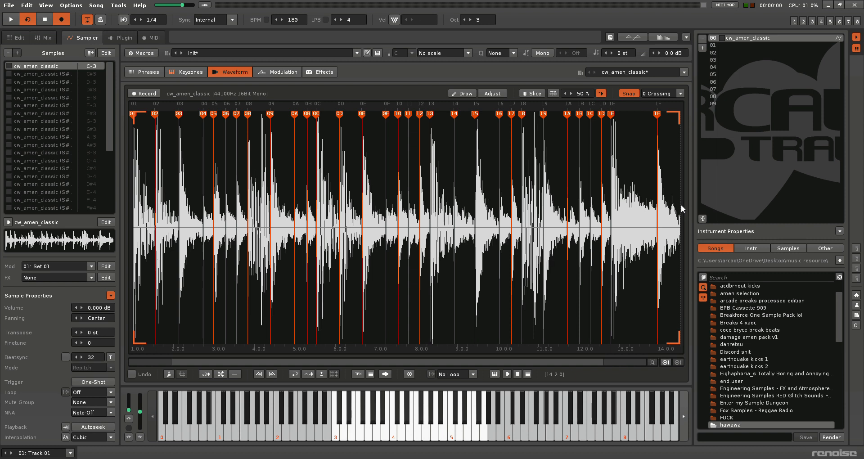
pyautogui.press('space')
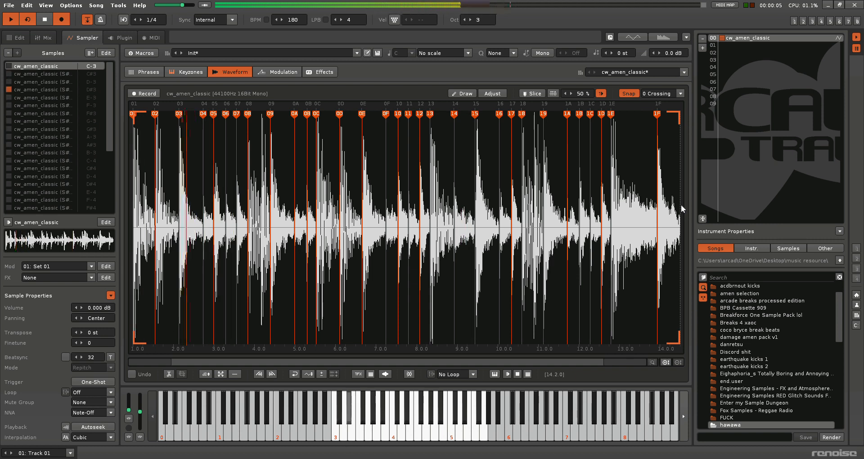
pyautogui.press('space')
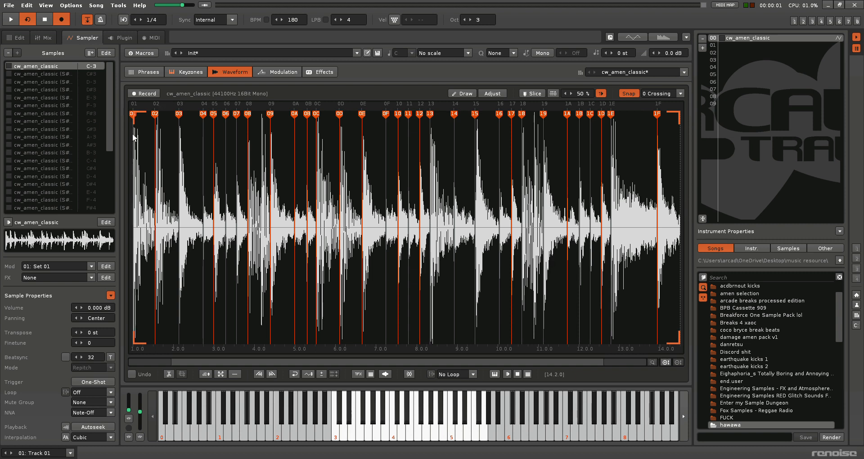
pyautogui.moveTo(133, 138); pyautogui.dragTo(249, 190)
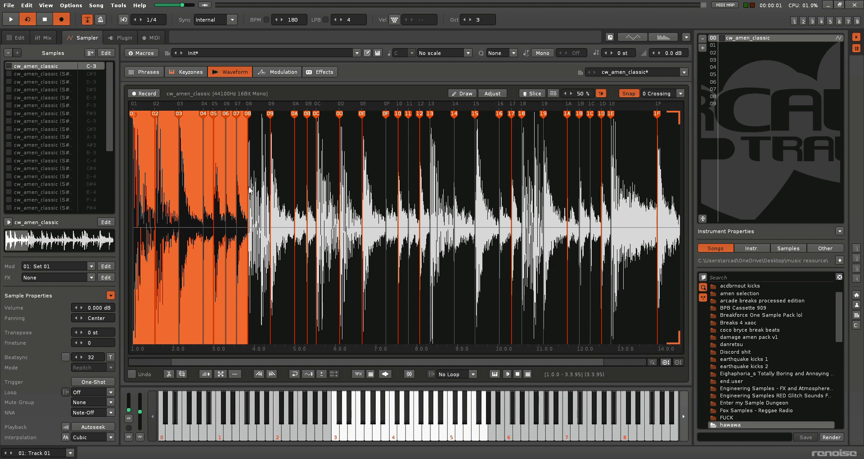
pyautogui.doubleClick(457, 219)
pyautogui.click(473, 223)
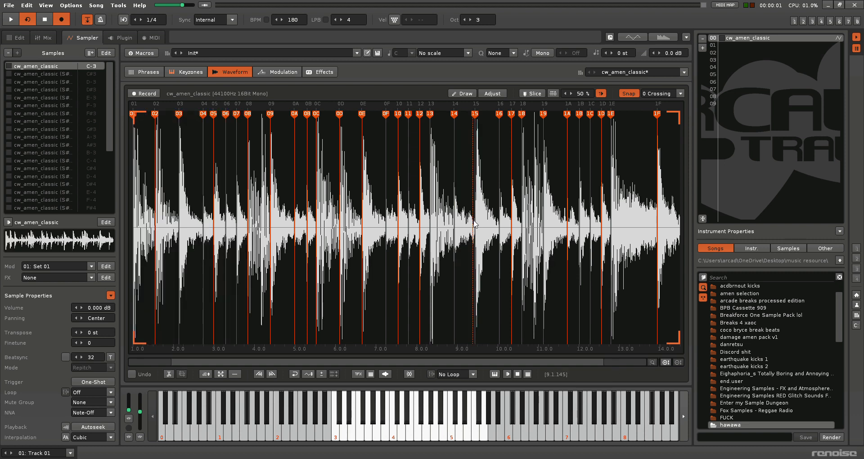
# Open the pattern editor and play back the slice notes on Track 01 from the start of the pattern
pyautogui.click(23, 41)
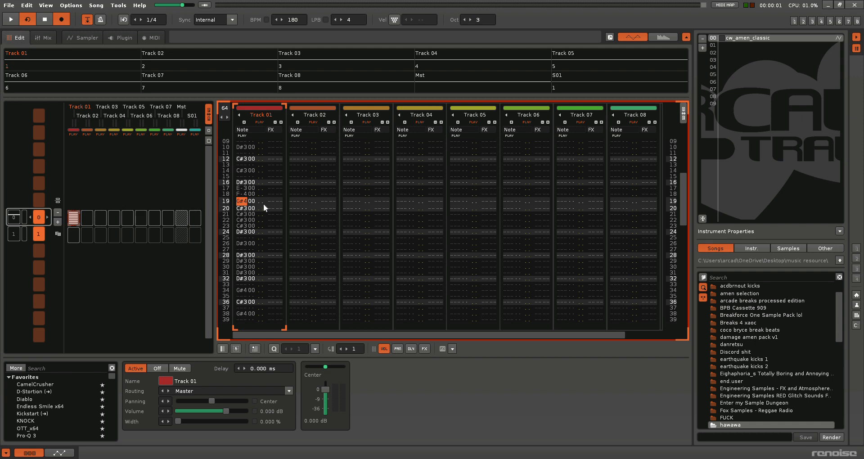
pyautogui.scroll(9, 263, 203)
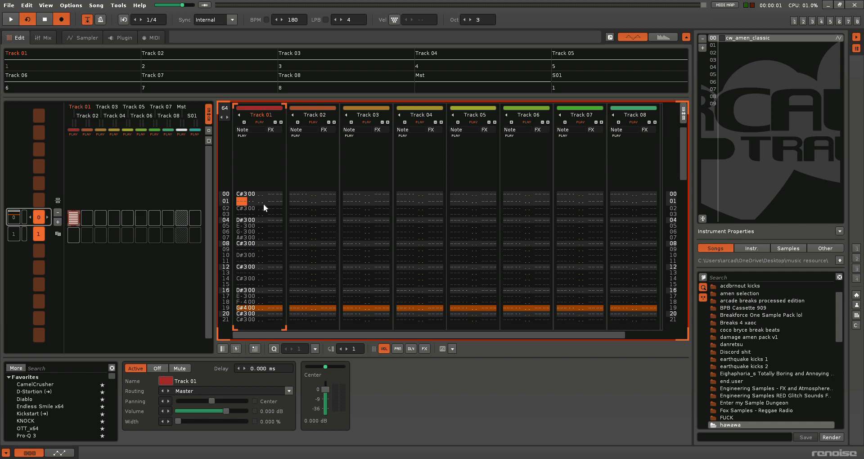
pyautogui.press('space')
pyautogui.press('space')
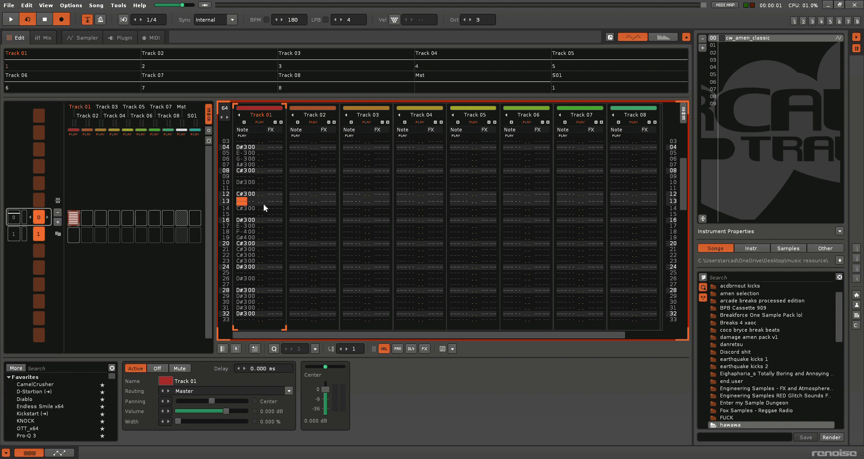
# Clear all Track 01 notes from pattern 0 and return to line 00
pyautogui.press('Down')
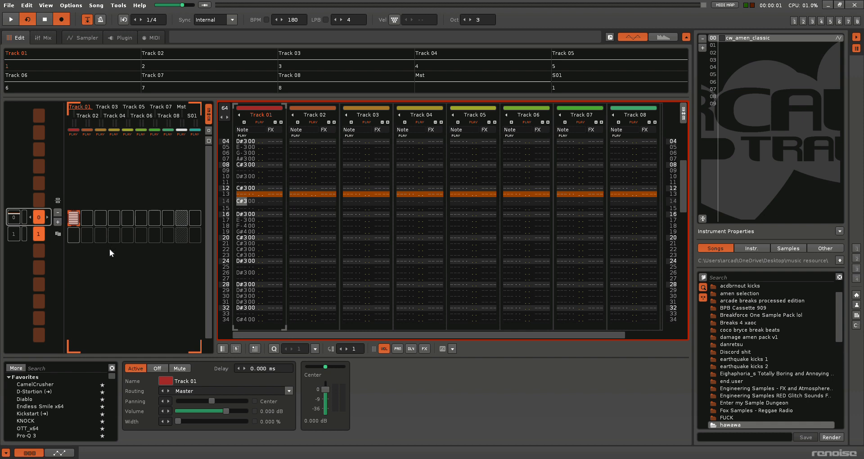
pyautogui.hotkey('shift', 'F3')
pyautogui.moveTo(688, 201); pyautogui.dragTo(696, 104)
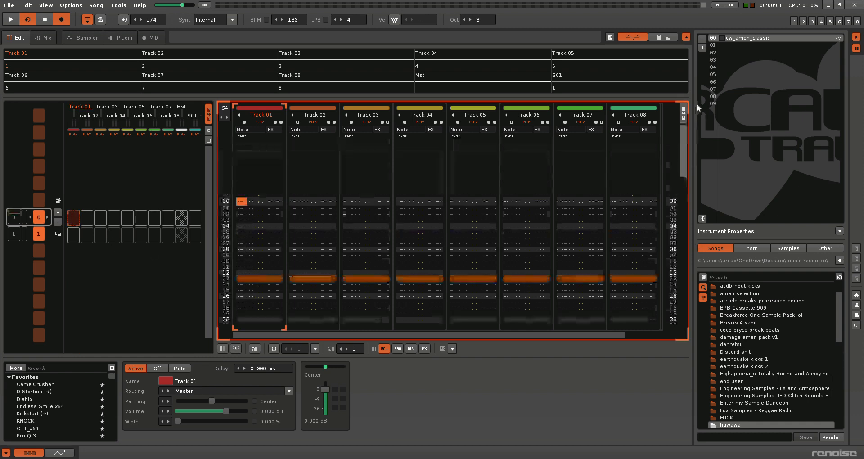
# Enter C#3 on line 00 and A-3 on line 02 of Track 01, leaving line 03 empty
pyautogui.press('s')
pyautogui.press('Down')
pyautogui.press('v')
pyautogui.press('Up')
pyautogui.press('n')
pyautogui.press('Down')
pyautogui.press('n')
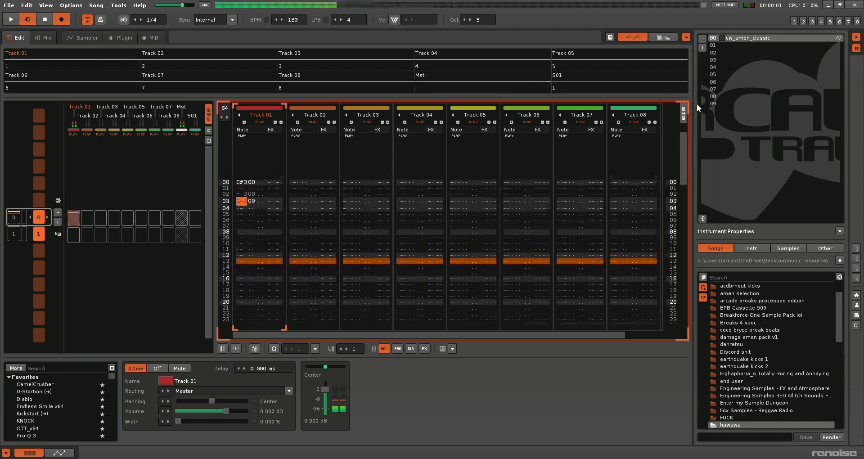
pyautogui.press('Delete')
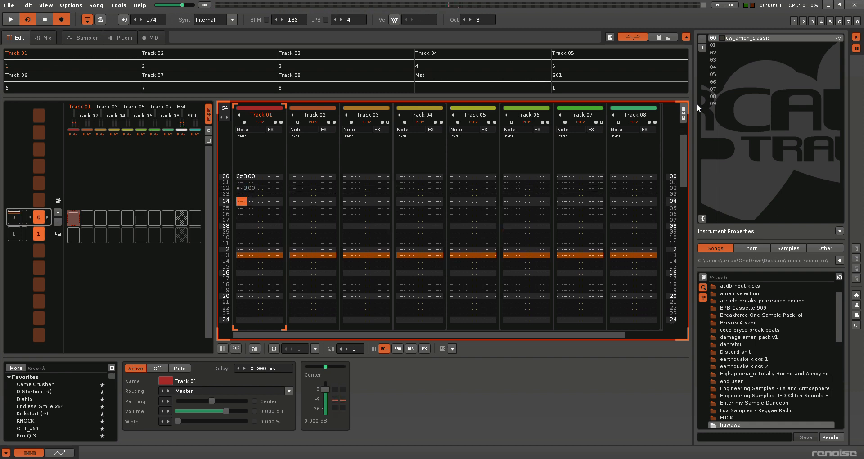
# Audition higher slices on line 02, set the note to F-4, and play the pattern back
pyautogui.press('Up')
pyautogui.press('Up')
pyautogui.press('q')
pyautogui.press('Up')
pyautogui.press('e')
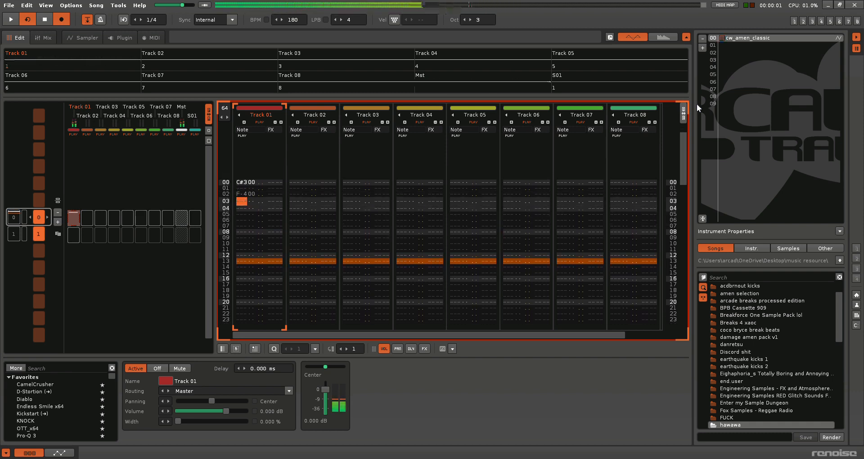
pyautogui.press('Up')
pyautogui.press('r')
pyautogui.press('Up')
pyautogui.press('space')
pyautogui.press('space')
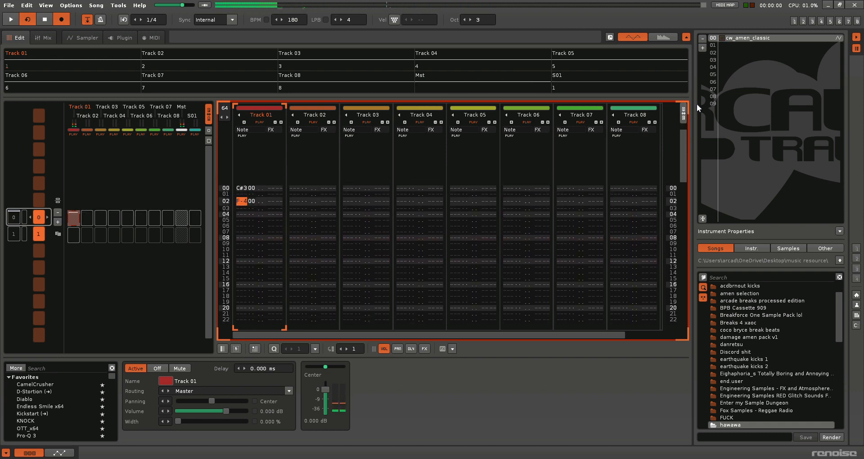
pyautogui.press('space')
pyautogui.press('space')
# Enter D#3 on line 04 of Track 01, keep line 03 empty, and play the pattern back
pyautogui.press('Up')
pyautogui.press('Up')
pyautogui.press('d')
pyautogui.press('Up')
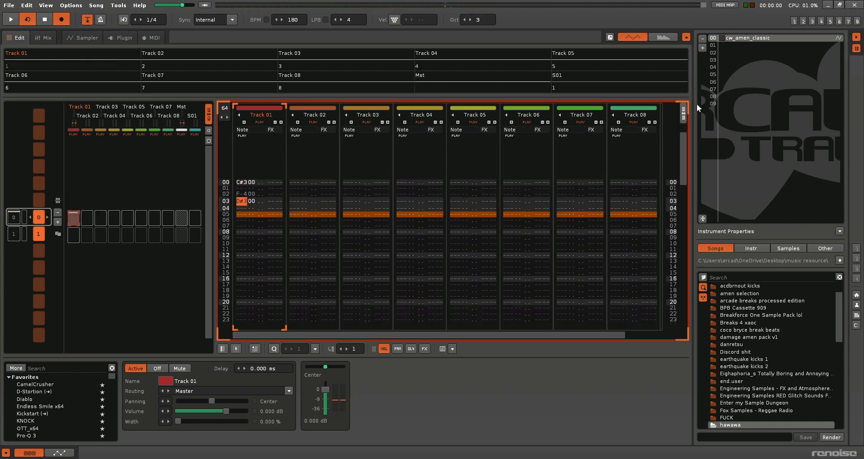
pyautogui.press('Delete')
pyautogui.press('d')
pyautogui.press('space')
pyautogui.press('space')
pyautogui.press('space')
pyautogui.press('space')
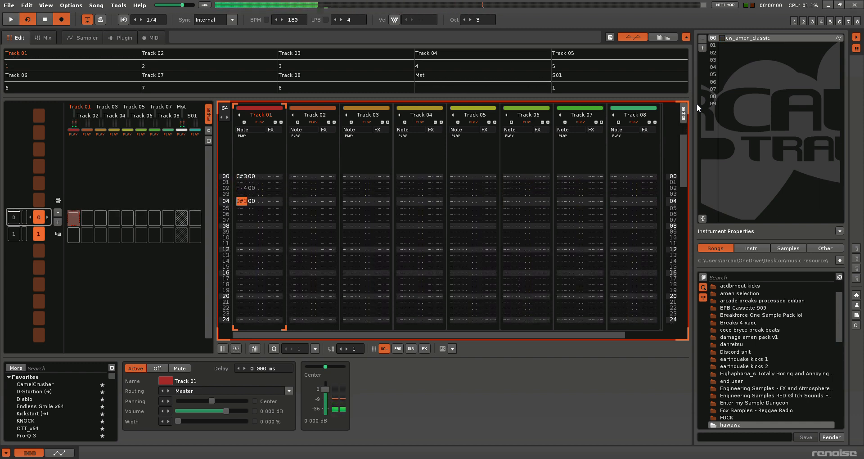
pyautogui.press('space')
pyautogui.press('space')
# Audition other slices on line 02 of Track 01 and set its note to G#4
pyautogui.press('Up')
pyautogui.press('Up')
pyautogui.press('Up')
pyautogui.press('Up')
pyautogui.press('Up')
pyautogui.press('Up')
pyautogui.press('Up')
pyautogui.press('Down')
pyautogui.press('Down')
pyautogui.press('5')
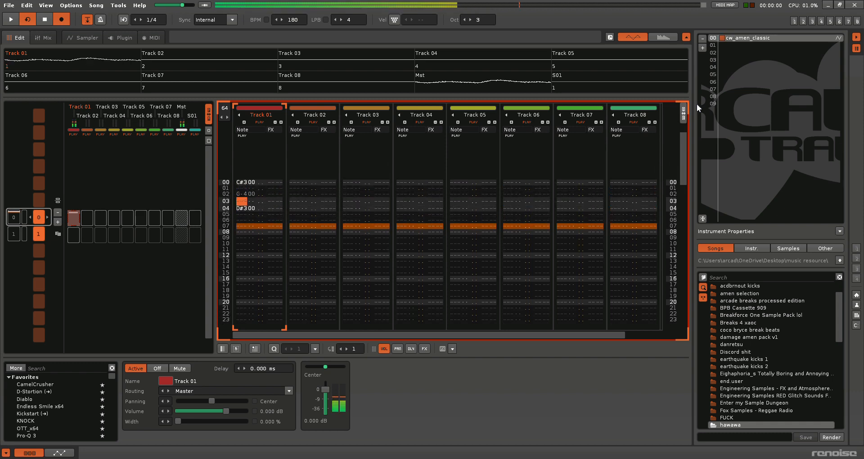
pyautogui.press('Up')
pyautogui.press('6')
pyautogui.press('Up')
pyautogui.press('7')
pyautogui.press('Up')
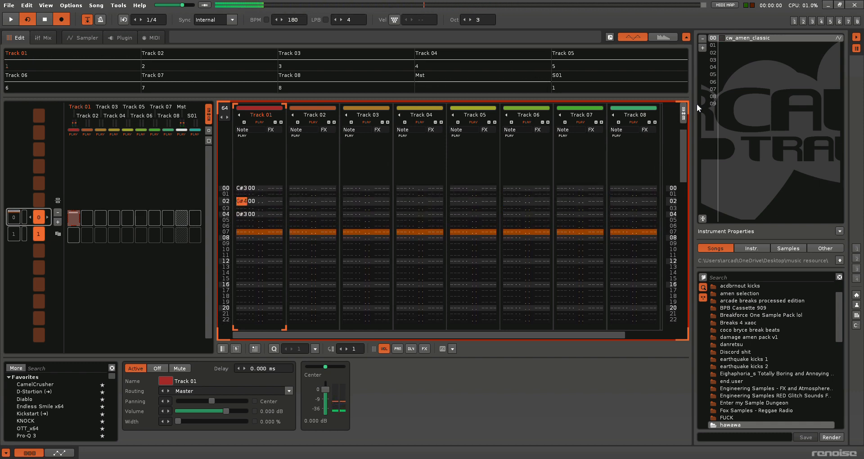
pyautogui.press('6')
pyautogui.press('Up')
# Enter E-3, F-3, A-3 and B-3 on lines 05 to 08 of Track 01
pyautogui.press('Down')
pyautogui.press('Down')
pyautogui.press('Down')
pyautogui.press('Down')
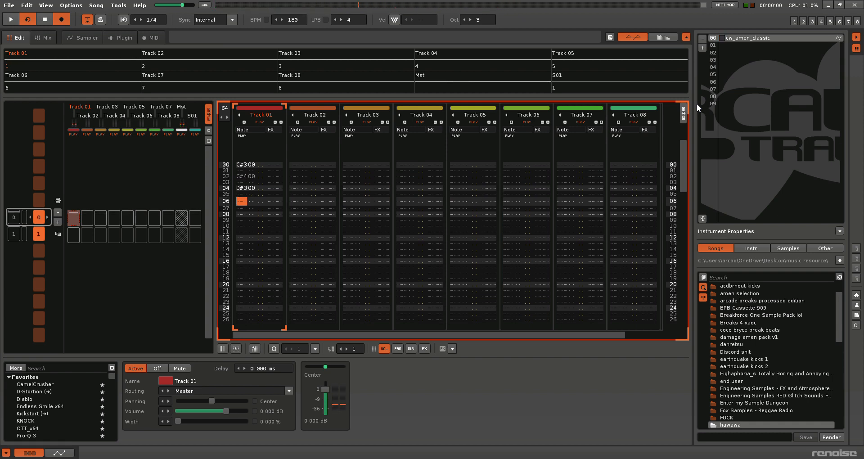
pyautogui.press('Up')
pyautogui.press('c')
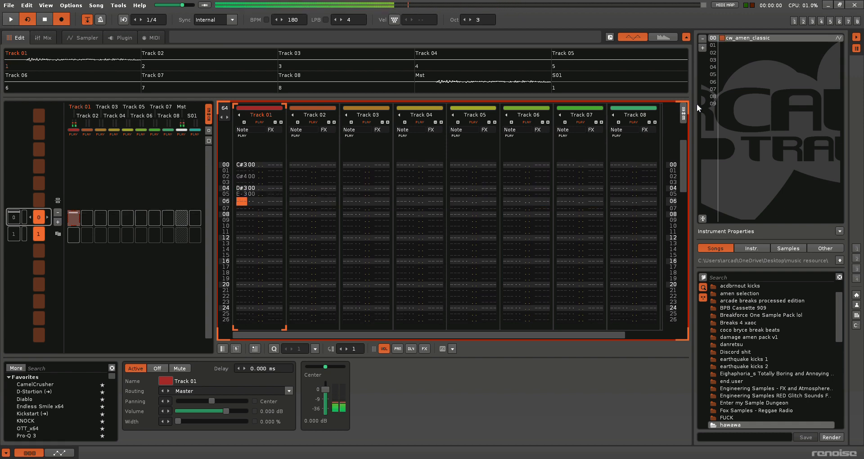
pyautogui.press('v')
pyautogui.press('n')
pyautogui.press('m')
# Change the note on line 07 to B-3 and the note on line 08 to C#3
pyautogui.press('Up')
pyautogui.press('Up')
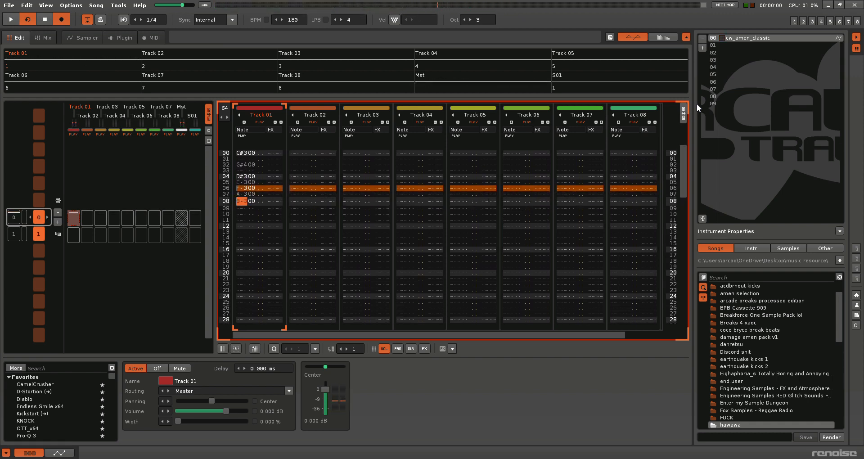
pyautogui.press('m')
pyautogui.press('Delete')
pyautogui.press('d')
pyautogui.press('Up')
pyautogui.press('Up')
pyautogui.press('s')
pyautogui.press('Delete')
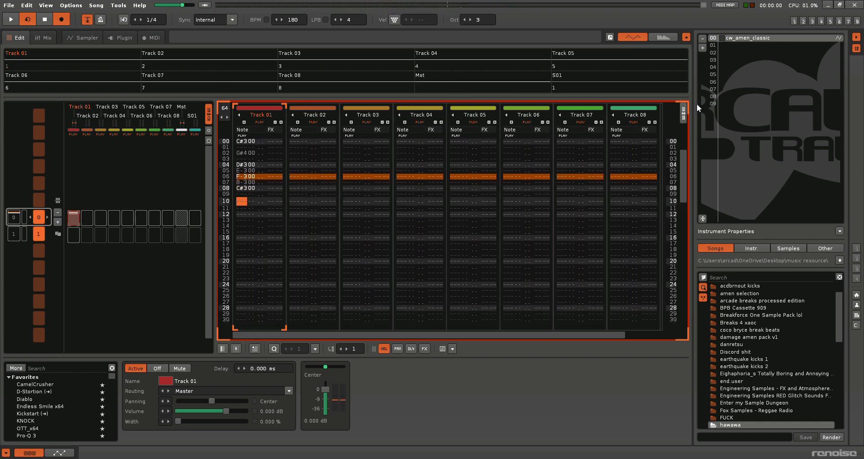
# Enter C#3 on line 10 and D#3 on line 12, and play the pattern back
pyautogui.press('s')
pyautogui.press('Down')
pyautogui.press('d')
pyautogui.press('space')
pyautogui.press('space')
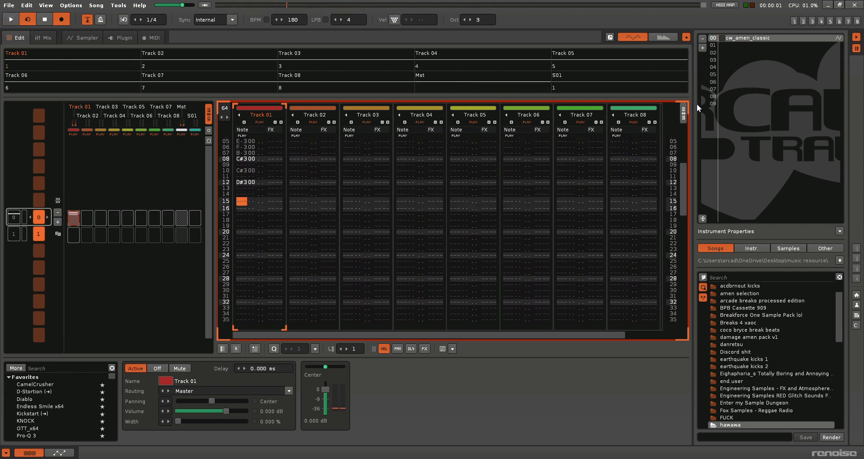
# Clear the experimental notes from Track 01 in pattern 0 and go back to line 00
pyautogui.click(72, 216)
pyautogui.press('Delete')
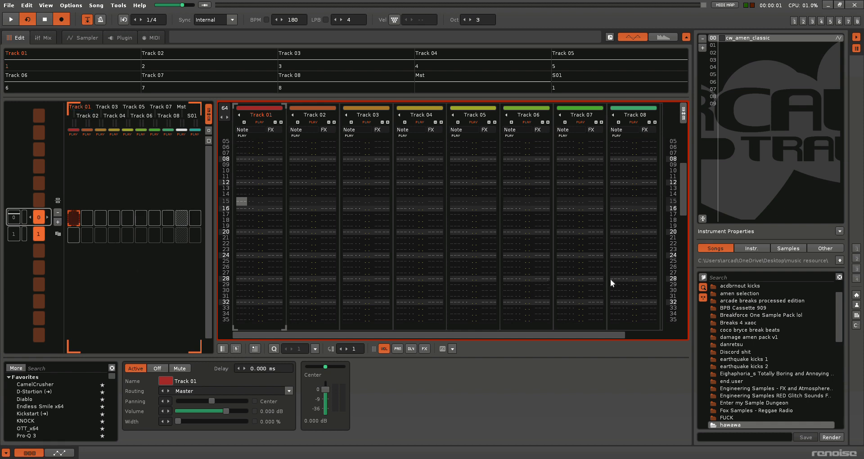
pyautogui.moveTo(688, 188); pyautogui.dragTo(691, 150)
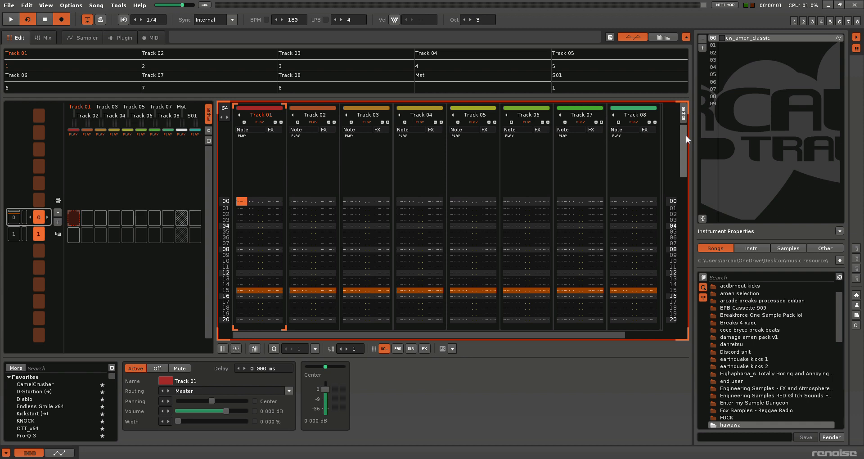
# Enter E-3, F-3 and A-3 on lines 01 to 03 of Track 01 and play them back
pyautogui.press('Down')
pyautogui.press('c')
pyautogui.press('Up')
pyautogui.press('c')
pyautogui.press('v')
pyautogui.press('b')
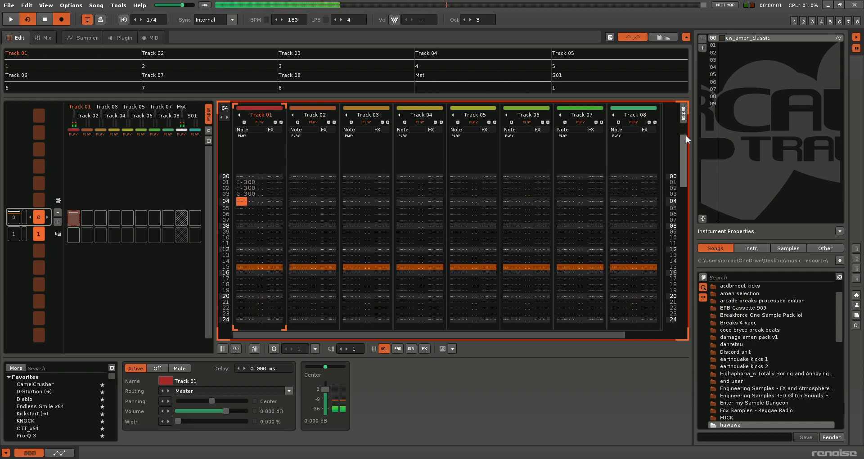
pyautogui.press('Up')
pyautogui.press('n')
pyautogui.press('Up')
pyautogui.press('n')
pyautogui.press('space')
pyautogui.press('space')
pyautogui.press('space')
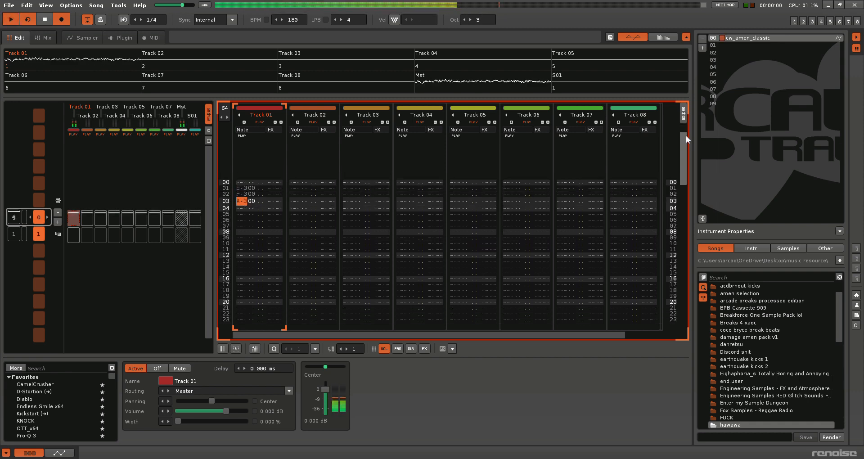
pyautogui.press('space')
pyautogui.press('space')
pyautogui.press('space')
# Try A-3 and G-3 on line 02 of Track 01, and set the note back to F-3
pyautogui.press('Up')
pyautogui.press('Up')
pyautogui.press('Up')
pyautogui.press('n')
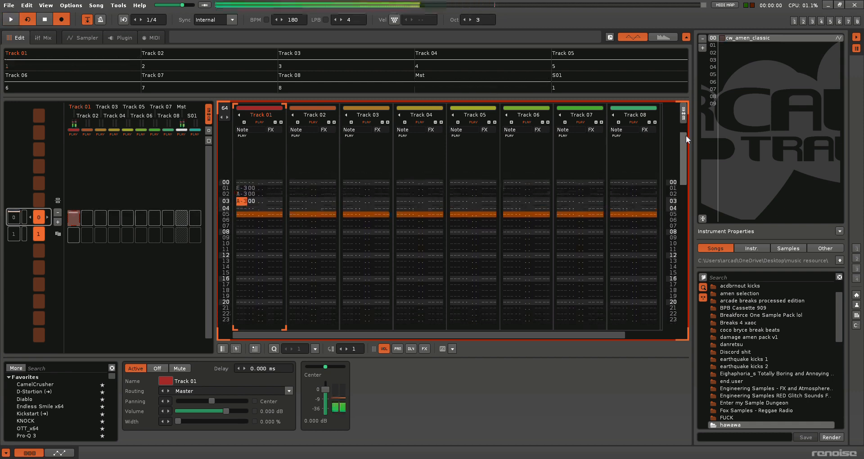
pyautogui.press('Up')
pyautogui.press('b')
pyautogui.press('Up')
pyautogui.press('v')
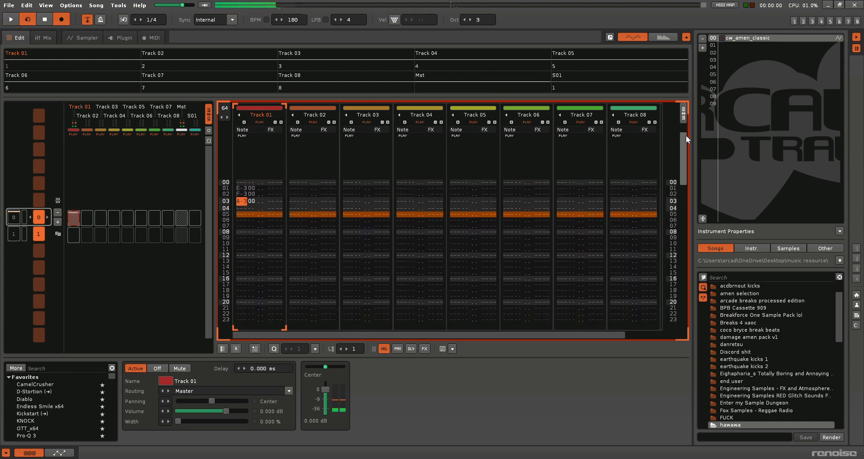
# Change the note on line 03 of Track 01 to F-4 and play the pattern back
pyautogui.press('space')
pyautogui.press('r')
pyautogui.press('Up')
pyautogui.press('Up')
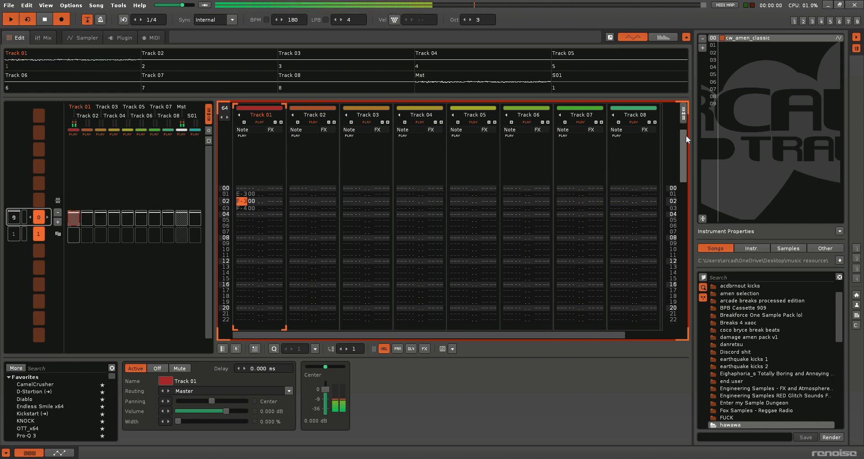
pyautogui.press('space')
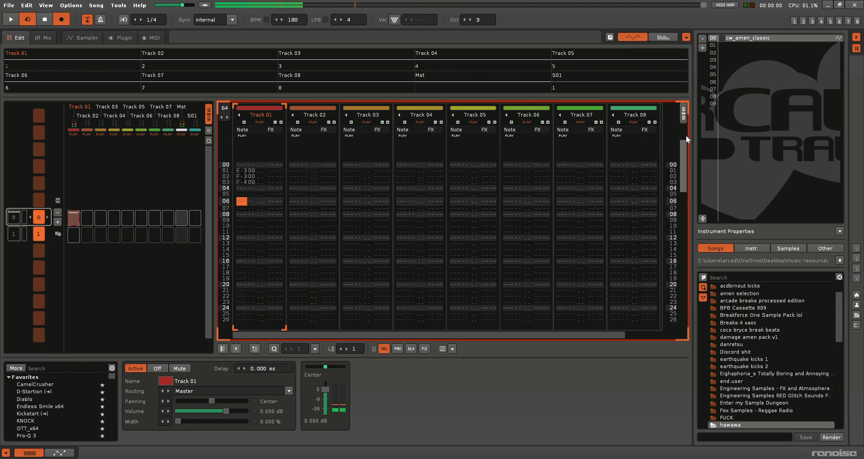
# Enter C#3 on line 00 of Track 01, ahead of the three existing slice notes
pyautogui.press('Up')
pyautogui.press('Up')
pyautogui.press('Up')
pyautogui.press('Up')
pyautogui.press('Up')
pyautogui.press('Up')
pyautogui.press('s')
# Enter C#3 on line 04 of Track 01 and play the pattern back
pyautogui.press('Down')
pyautogui.press('Down')
pyautogui.press('Down')
pyautogui.press('Down')
pyautogui.press('Down')
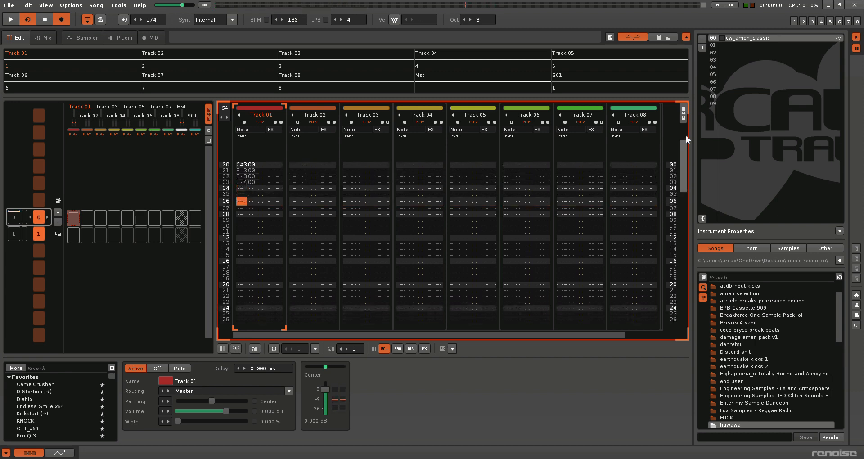
pyautogui.press('space')
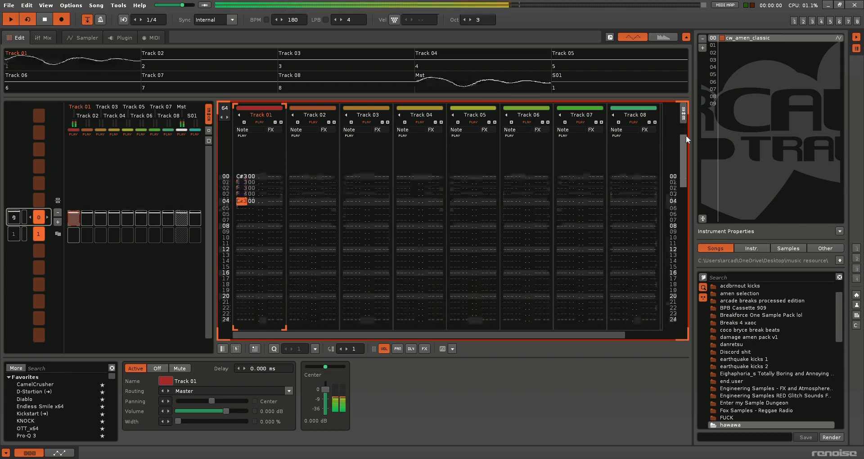
pyautogui.press('space')
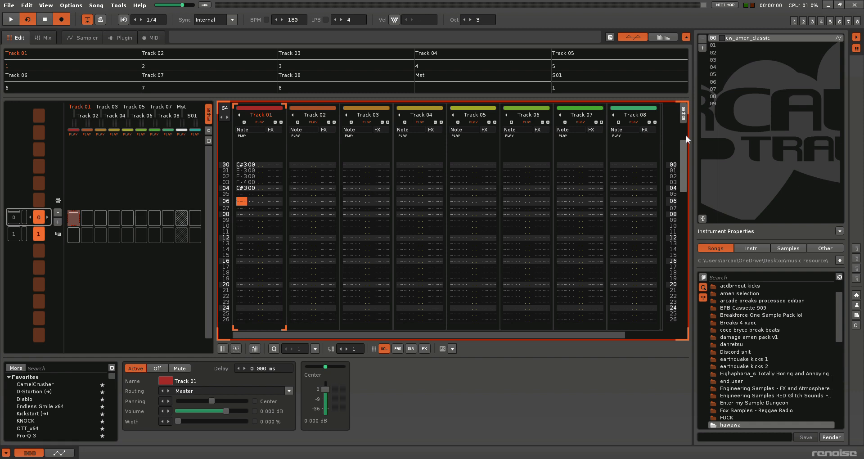
# Undo the note entries on lines 00 to 04 of Track 01 until the track is empty
pyautogui.press('Up')
pyautogui.press('Up')
pyautogui.press('Up')
pyautogui.press('Up')
pyautogui.press('Up')
pyautogui.press('Up')
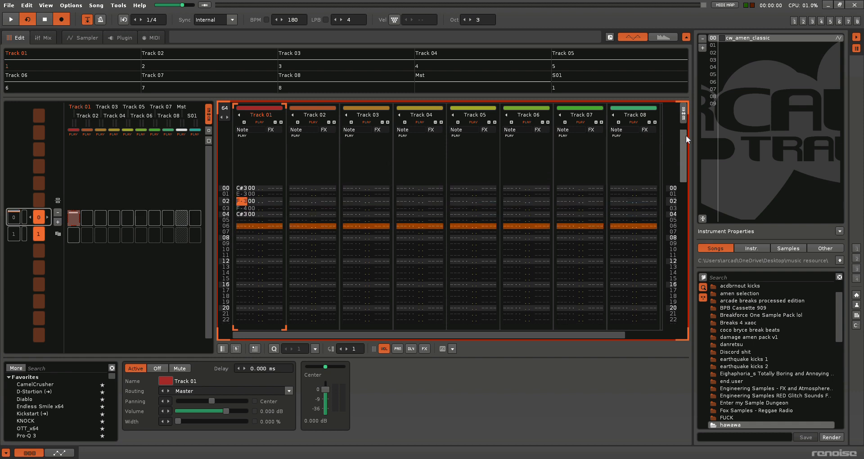
pyautogui.hotkey('ctrl', 'z')
pyautogui.hotkey('ctrl', 'z')
pyautogui.hotkey('ctrl', 'z')
pyautogui.hotkey('ctrl', 'z')
pyautogui.hotkey('ctrl', 'z')
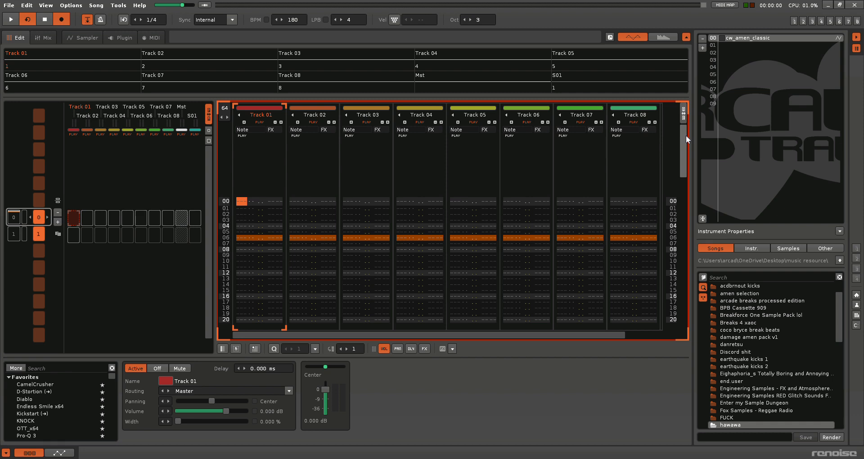
# Enter C#3 on lines 00, 04 and 08 of Track 01 and play the pattern briefly
pyautogui.press('s')
pyautogui.press('Down')
pyautogui.press('Down')
pyautogui.press('Down')
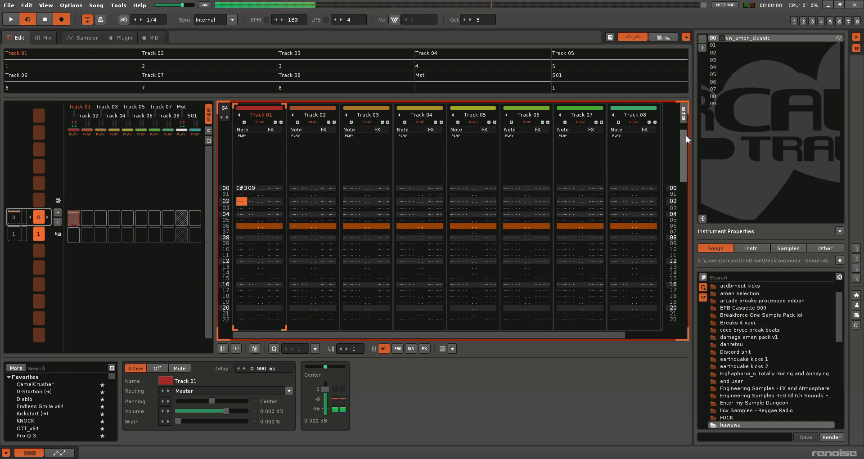
pyautogui.press('s')
pyautogui.press('Down')
pyautogui.press('Down')
pyautogui.press('Down')
pyautogui.press('s')
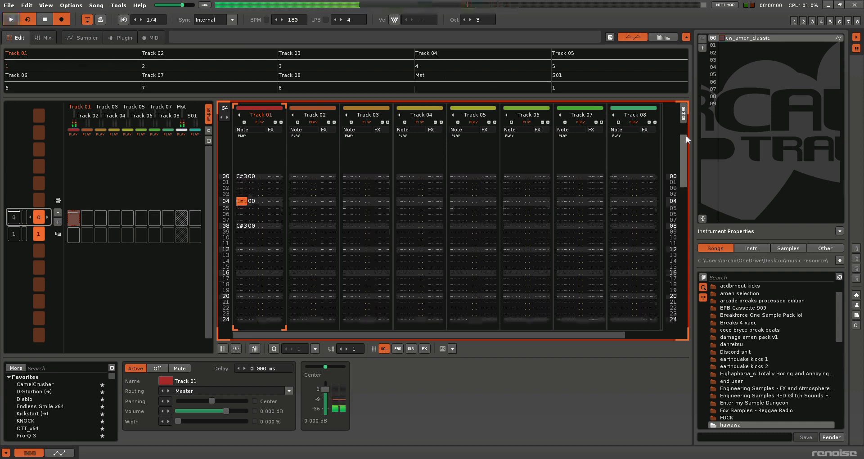
pyautogui.press('space')
pyautogui.press('space')
# Enter G#4 on line 02 of Track 01 and change the note on line 04 to D#3
pyautogui.press('Up')
pyautogui.press('Up')
pyautogui.press('Up')
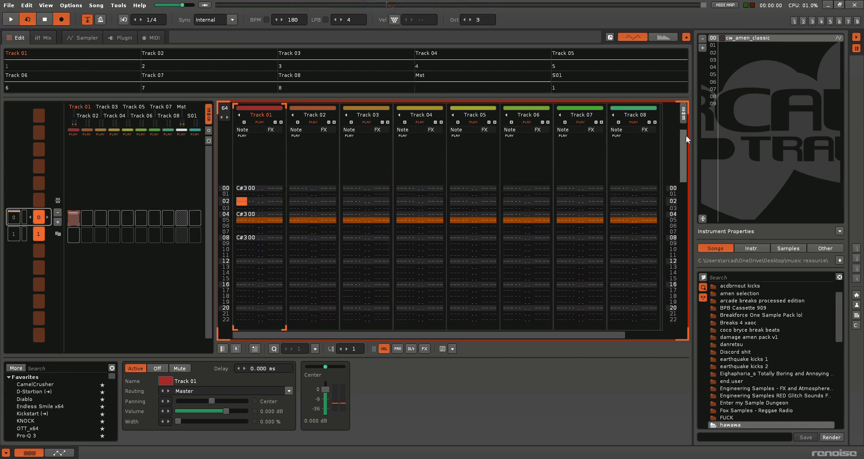
pyautogui.press('6')
pyautogui.press('Down')
pyautogui.press('d')
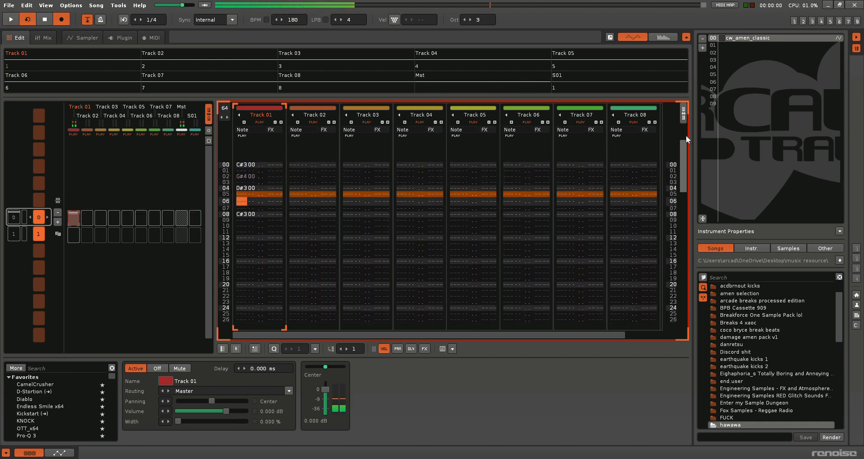
# Enter C#3 on line 06 and D#3 on lines 08, 10 and 12 of Track 01, and play the pattern back
pyautogui.press('Down')
pyautogui.press('s')
pyautogui.press('Down')
pyautogui.press('d')
pyautogui.press('Down')
pyautogui.press('d')
pyautogui.press('Down')
pyautogui.press('d')
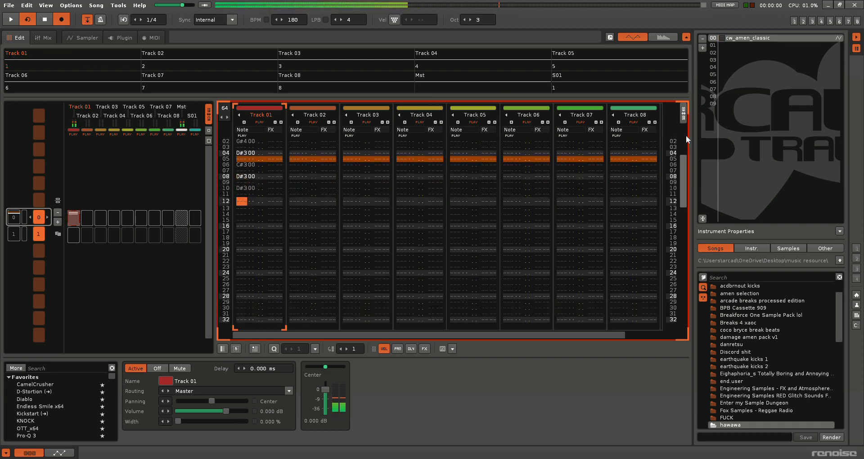
pyautogui.press('space')
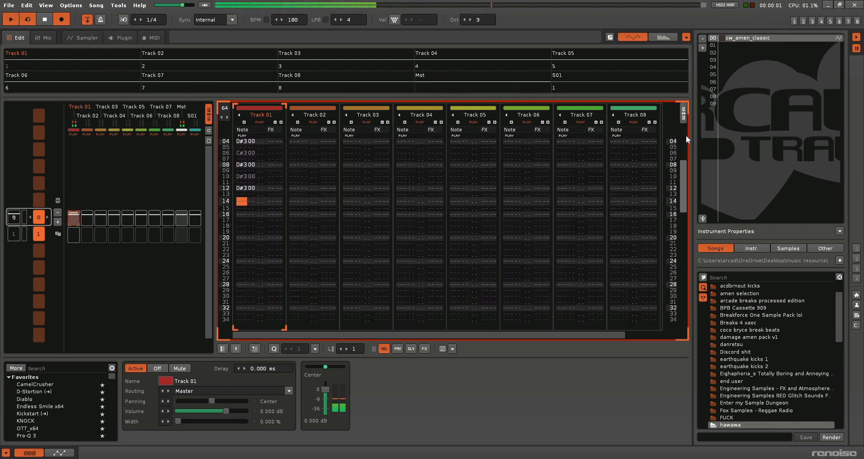
pyautogui.press('space')
# Enter C#3 on line 14 and D#3 on line 16 of Track 01
pyautogui.press('s')
pyautogui.press('Down')
pyautogui.press('Down')
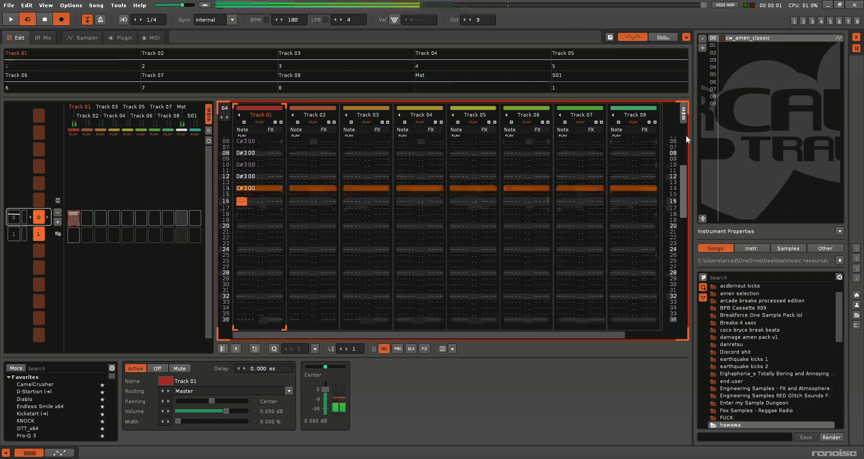
pyautogui.press('d')
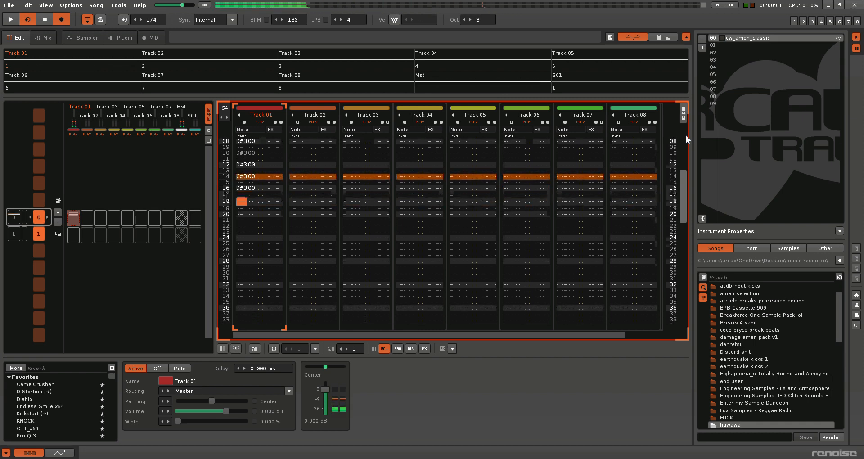
# Enter E-3, G-3 and G#4 on lines 17, 18 and 19 of Track 01 and play the pattern back
pyautogui.press('c')
pyautogui.press('b')
pyautogui.press('Up')
pyautogui.press('Up')
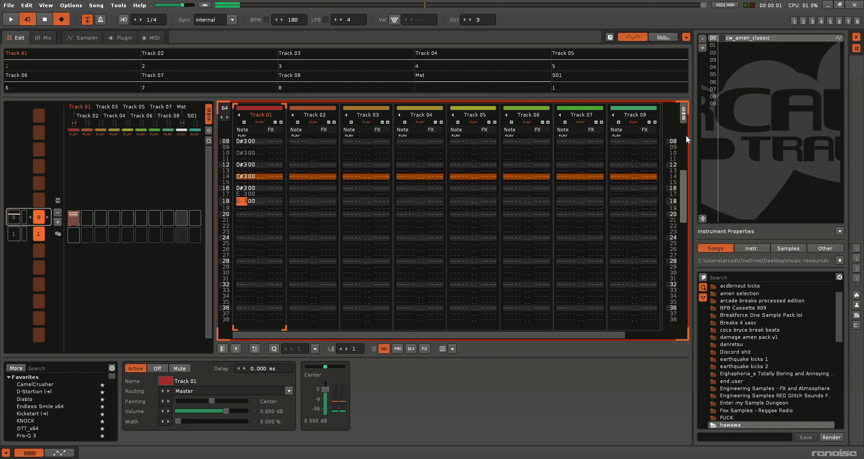
pyautogui.press('Down')
pyautogui.press('Down')
pyautogui.press('b')
pyautogui.press('Up')
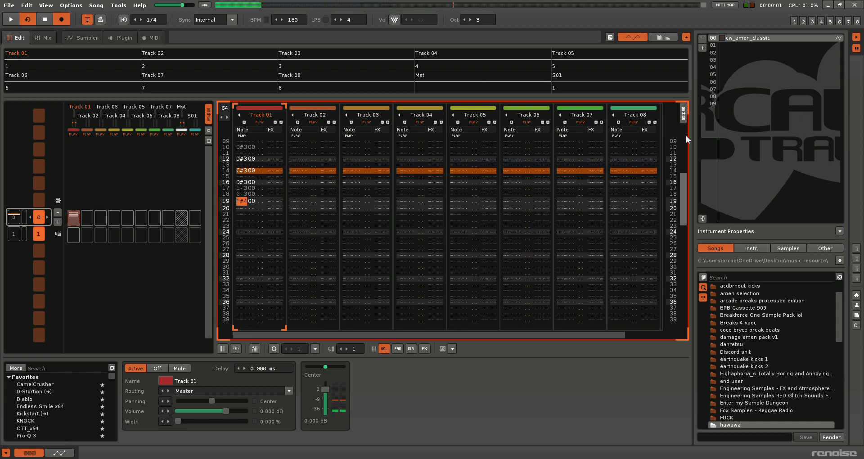
pyautogui.press('space')
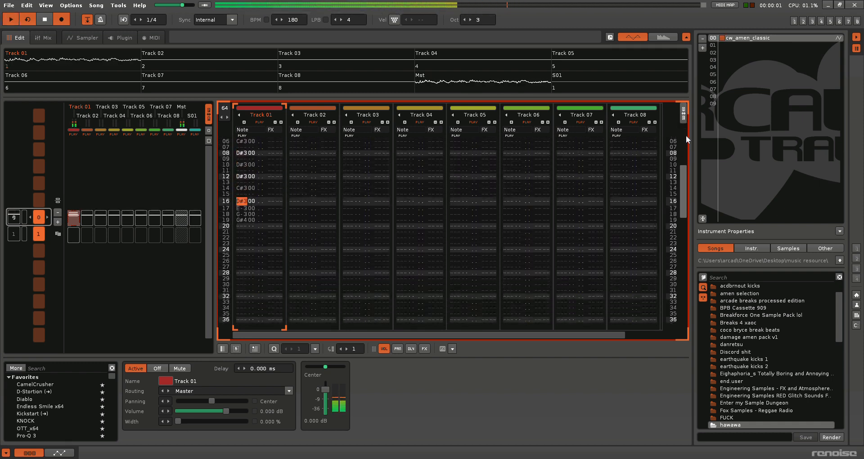
pyautogui.press('space')
# Enter C#3 on line 20 and D#3 on lines 22 and 24 to 28 of Track 01
pyautogui.press('s')
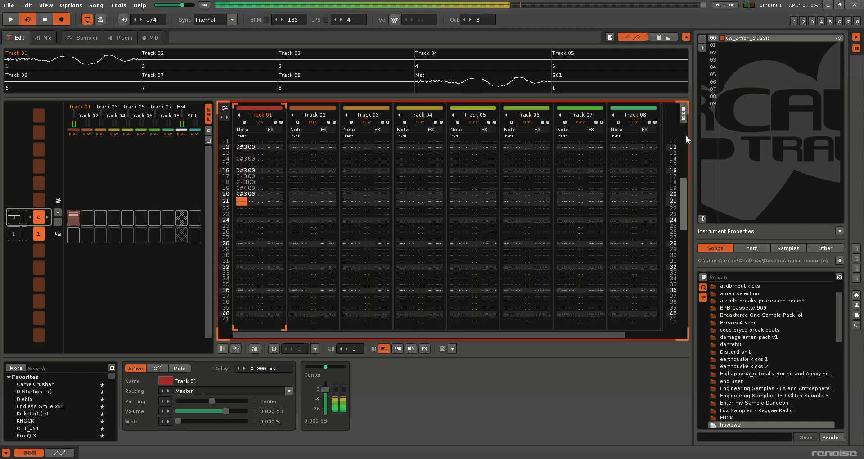
pyautogui.press('Down')
pyautogui.press('d')
pyautogui.press('Down')
pyautogui.press('d')
pyautogui.press('d')
pyautogui.press('d')
pyautogui.press('d')
pyautogui.press('d')
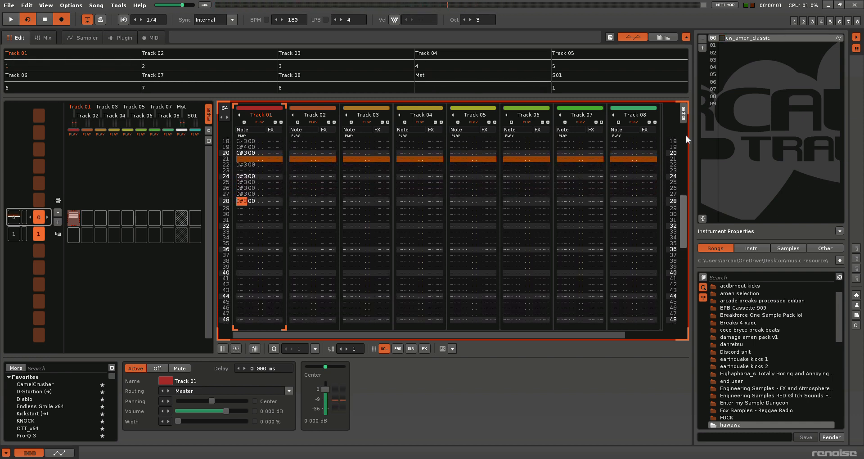
# Try C#3 on line 30 of Track 01 and delete it again
pyautogui.press('Down')
pyautogui.press('Down')
pyautogui.press('s')
pyautogui.press('Up')
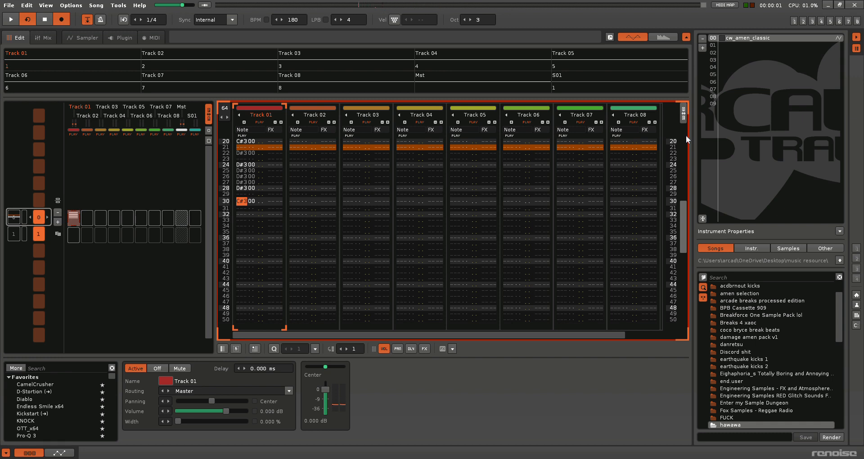
pyautogui.press('Delete')
pyautogui.press('Down')
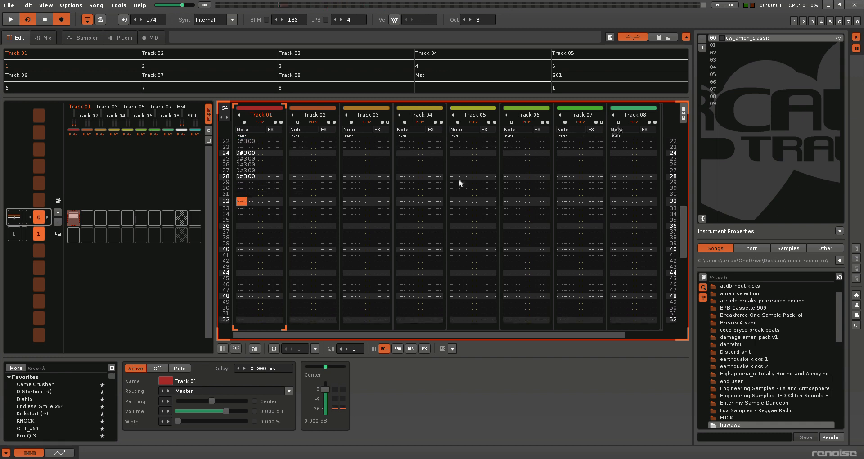
# Set the pattern length to 32 lines and remove the second pattern from the sequence
pyautogui.click(225, 108)
pyautogui.write('32')
pyautogui.press('Return')
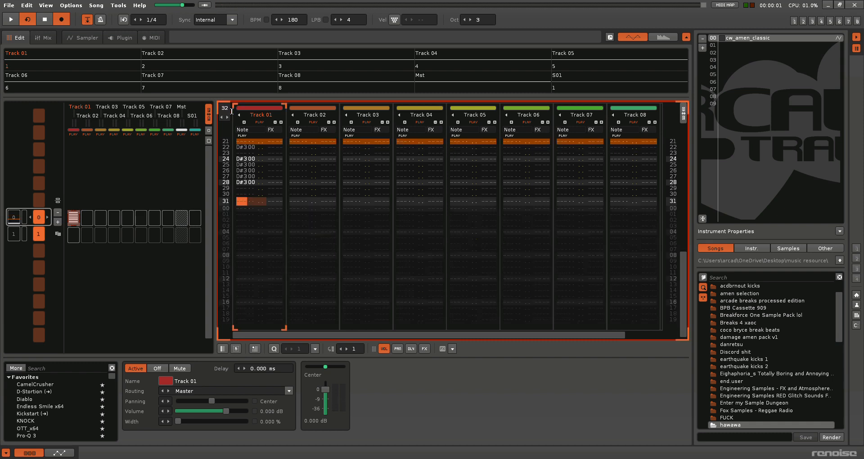
pyautogui.click(58, 212)
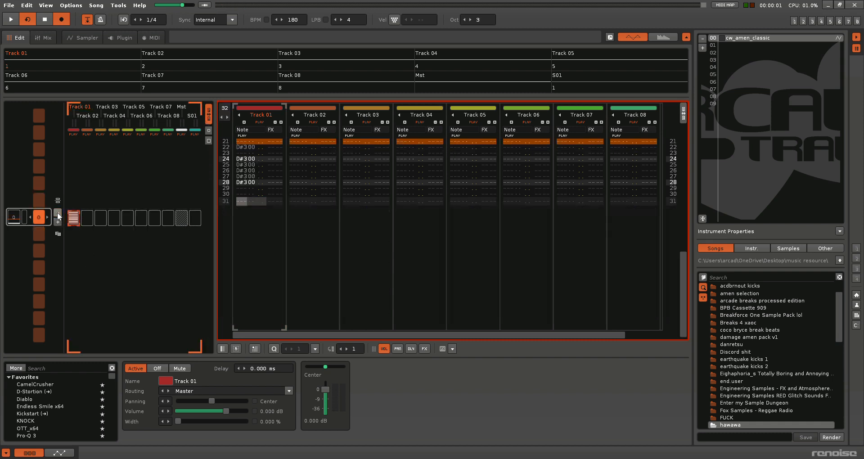
# Play the shortened pattern, return to line 00 and play it once more
pyautogui.press('space')
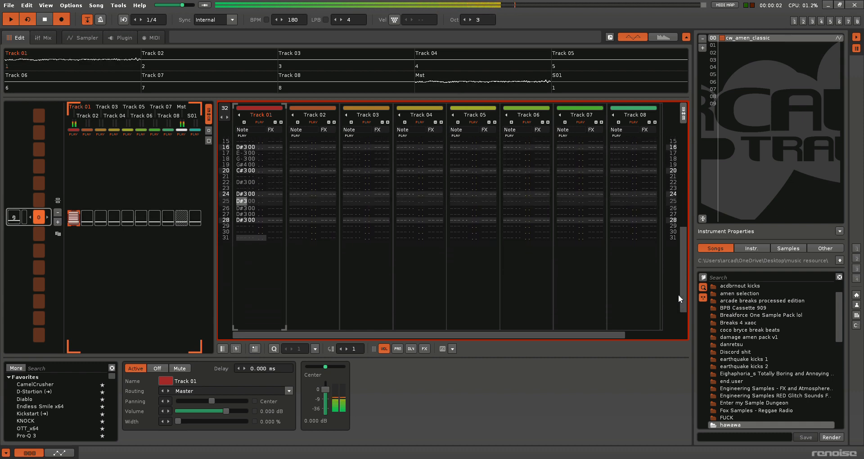
pyautogui.press('space')
pyautogui.moveTo(679, 291); pyautogui.dragTo(679, 129)
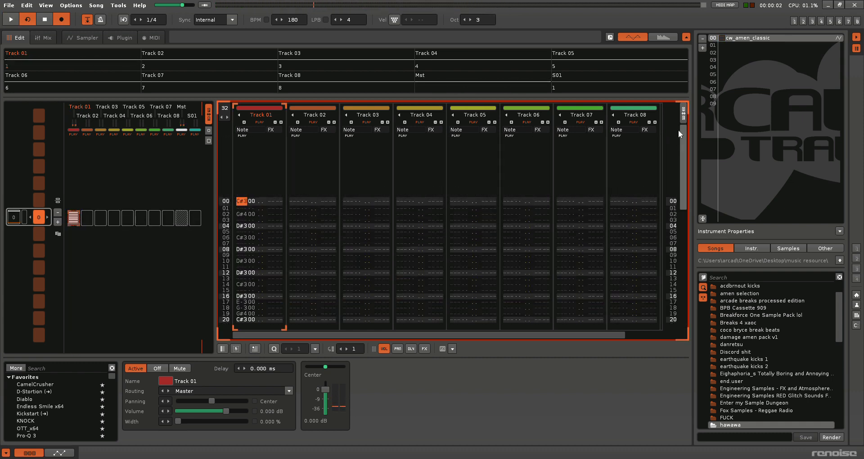
pyautogui.press('space')
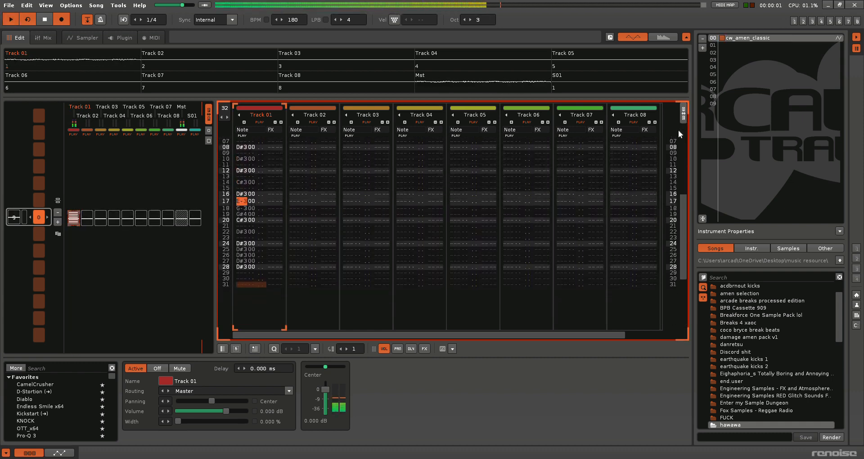
pyautogui.press('space')
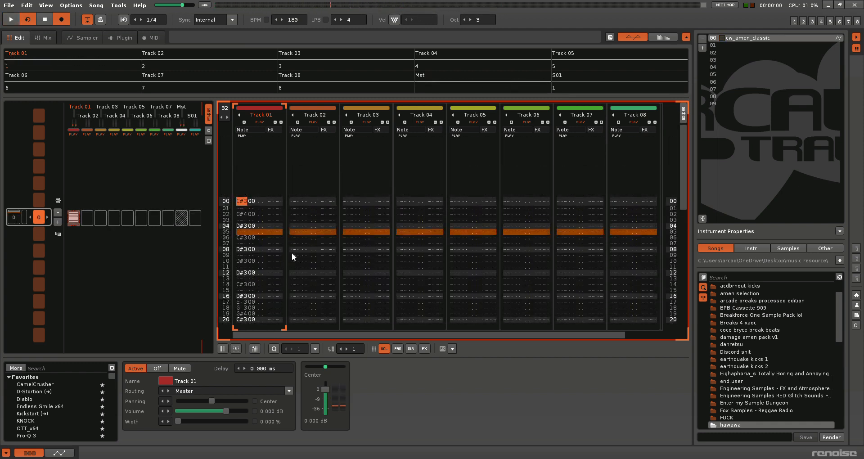
# Examine the arrangement of slice notes along the full length of Track 01
pyautogui.press('Down')
pyautogui.press('Down')
pyautogui.press('Down')
pyautogui.press('Down')
pyautogui.press('Down')
pyautogui.press('Down')
pyautogui.press('Down')
pyautogui.press('Down')
pyautogui.press('Down')
pyautogui.press('Down')
pyautogui.press('Down')
pyautogui.press('Down')
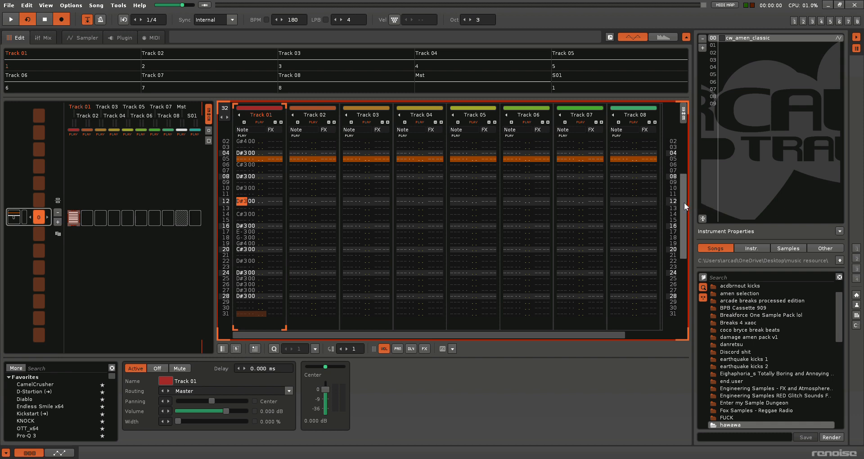
pyautogui.moveTo(684, 202); pyautogui.dragTo(685, 158)
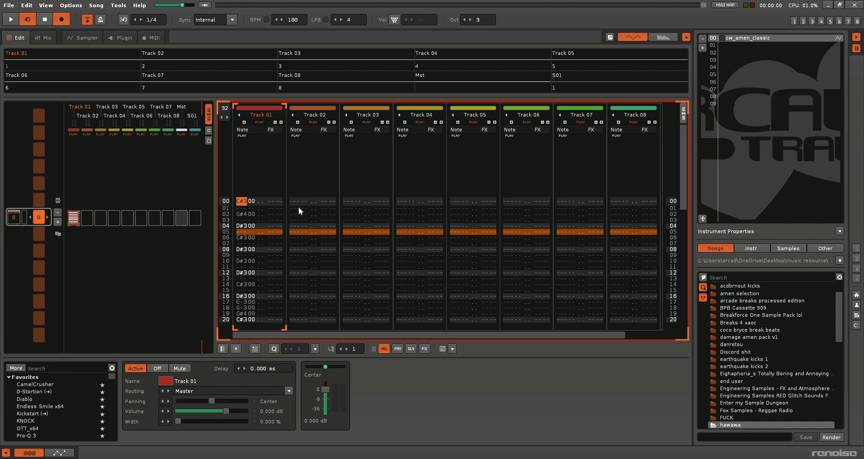
pyautogui.scroll(-10, 273, 226)
pyautogui.scroll(9, 273, 226)
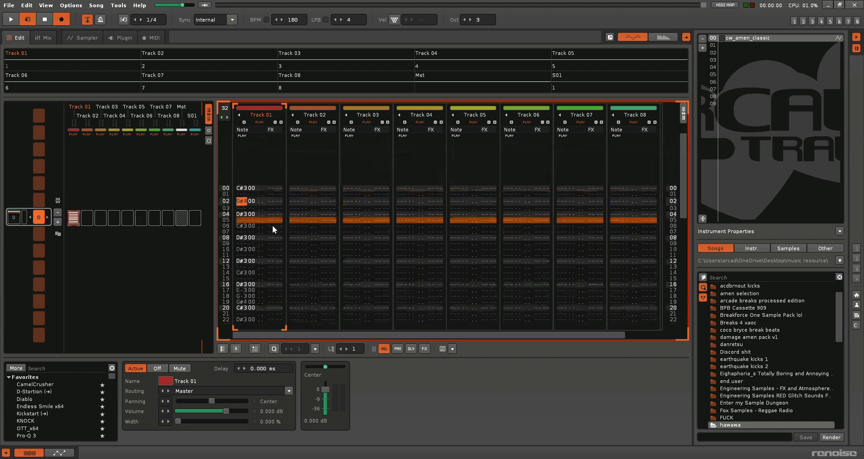
pyautogui.scroll(2, 272, 226)
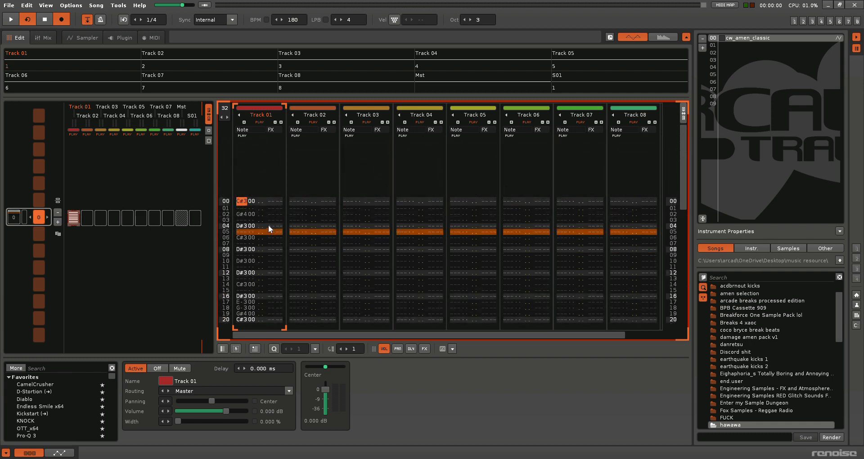
# Turn Track 01 off and enter D#3 on line 00 of Track 02
pyautogui.click(261, 122)
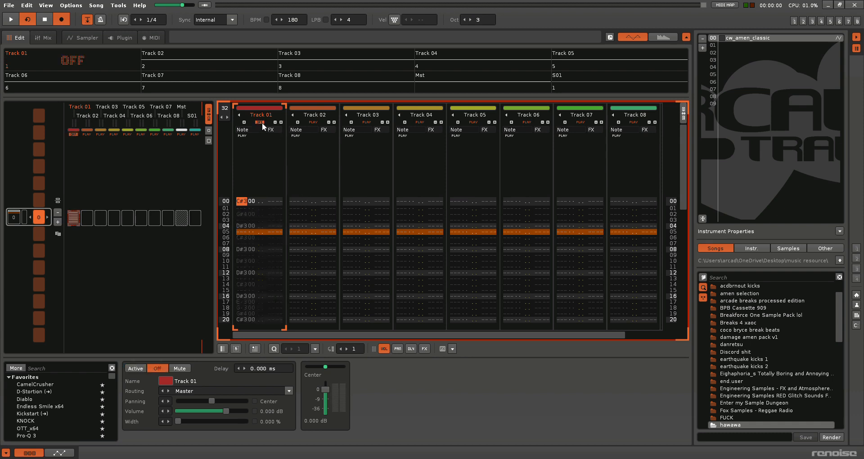
pyautogui.click(298, 199)
pyautogui.press('d')
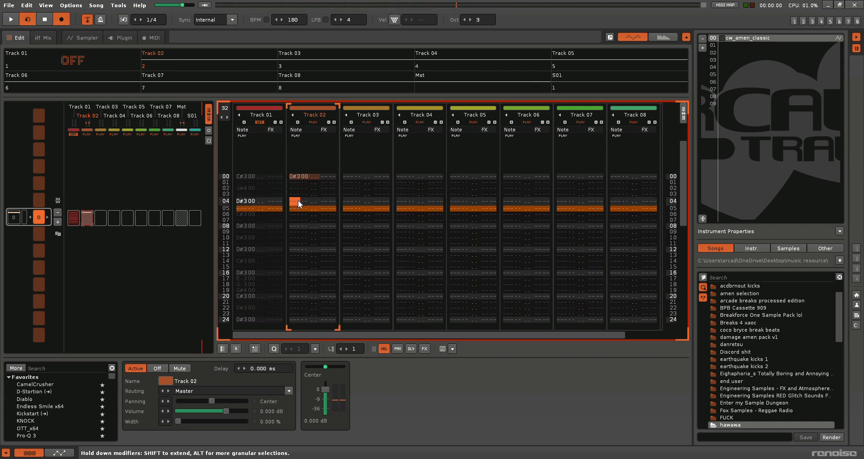
# Enter D#3 on lines 04, 08, 12 and 16 of Track 02
pyautogui.press('d')
pyautogui.press('Down')
pyautogui.press('Down')
pyautogui.press('Down')
pyautogui.press('d')
pyautogui.press('Down')
pyautogui.press('Down')
pyautogui.press('Down')
pyautogui.press('d')
pyautogui.press('Down')
pyautogui.press('Down')
pyautogui.press('Down')
pyautogui.press('d')
# Enter D#3 on lines 20, 24 and 28 of Track 02 and play the pattern back
pyautogui.press('Down')
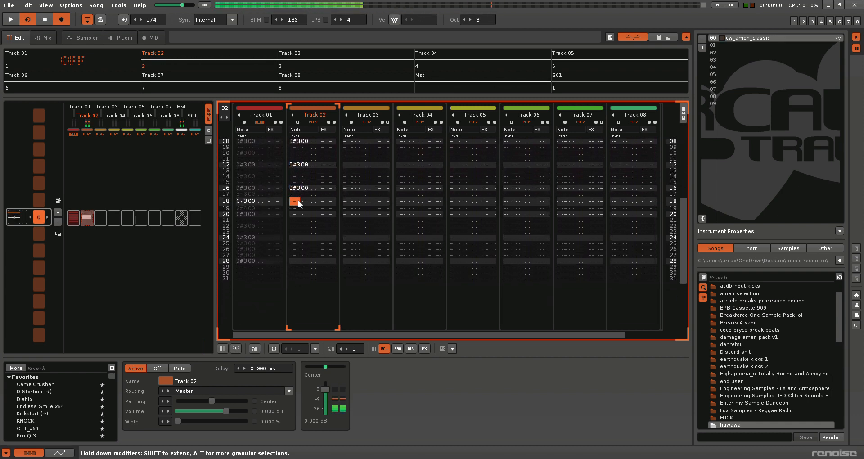
pyautogui.press('Down')
pyautogui.press('Down')
pyautogui.press('d')
pyautogui.press('Down')
pyautogui.press('Down')
pyautogui.press('Down')
pyautogui.press('d')
pyautogui.press('Down')
pyautogui.press('Down')
pyautogui.press('Down')
pyautogui.press('d')
pyautogui.press('space')
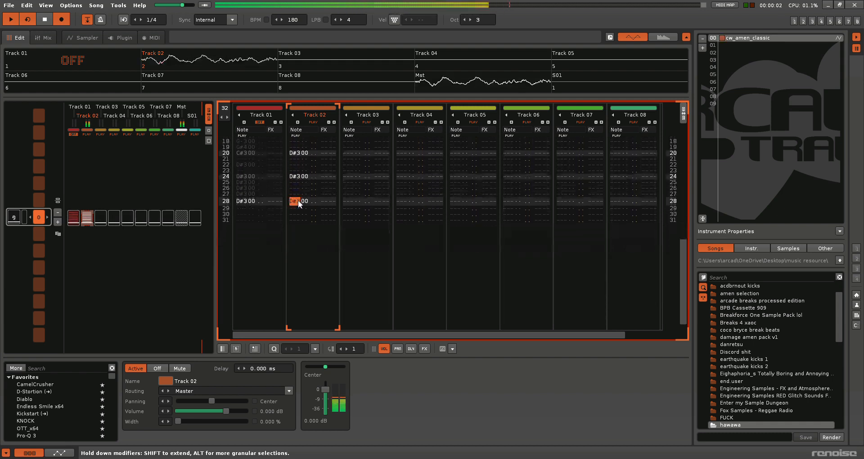
pyautogui.press('space')
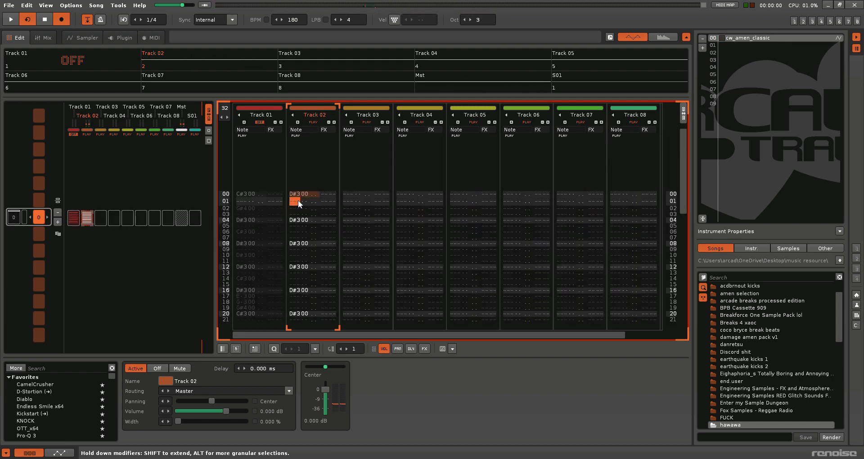
# Examine the note column and the effect column of Track 02 from line 00 down to line 20
pyautogui.click(333, 194)
pyautogui.click(295, 199)
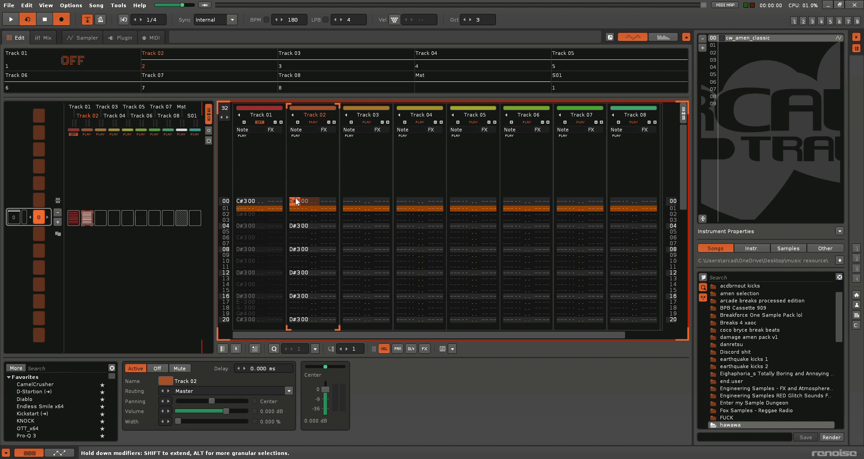
pyautogui.click(329, 201)
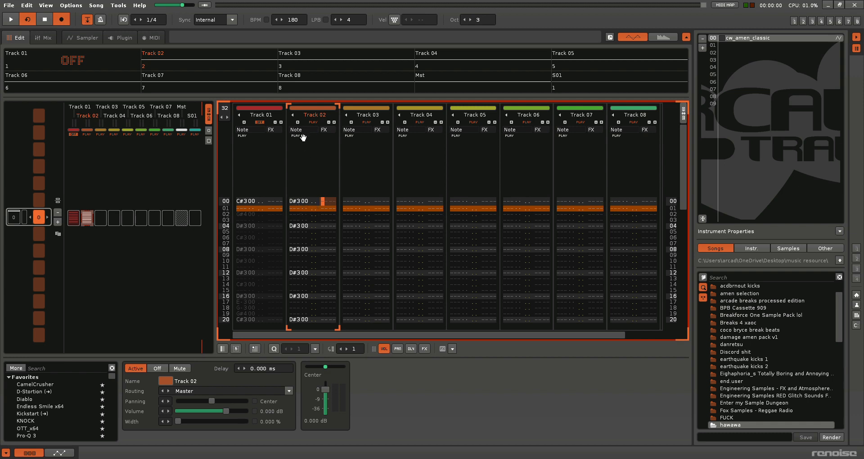
pyautogui.moveTo(299, 198); pyautogui.dragTo(294, 256)
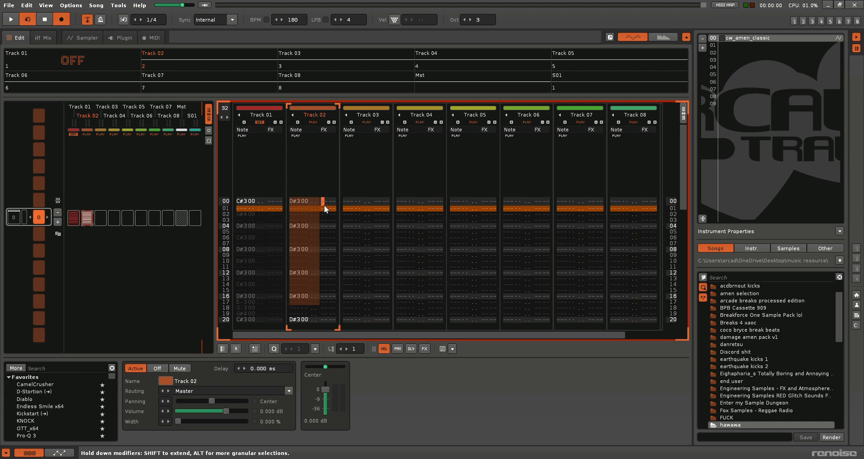
pyautogui.moveTo(324, 202); pyautogui.dragTo(329, 295)
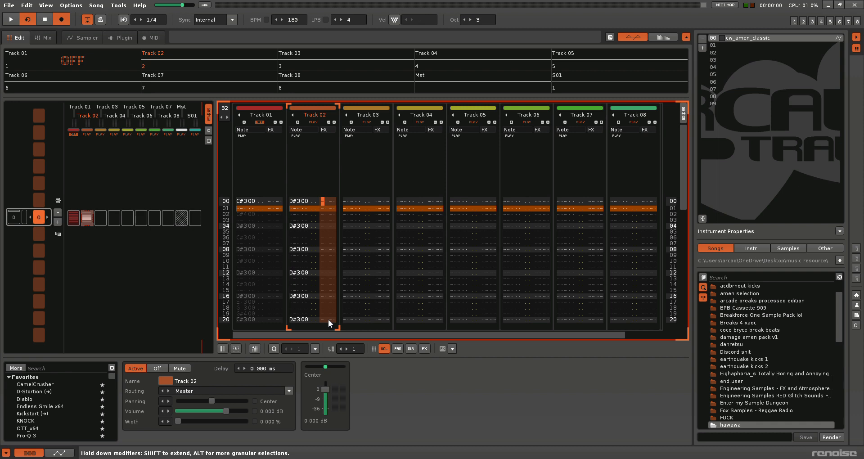
pyautogui.click(324, 202)
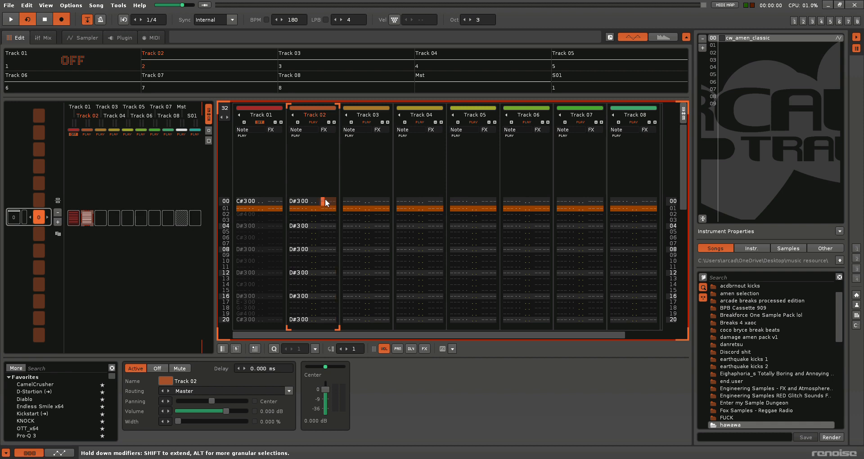
# Enter the pitch slide up command 0U00 in Track 02's effect column on lines 00 and 04
pyautogui.click(325, 201)
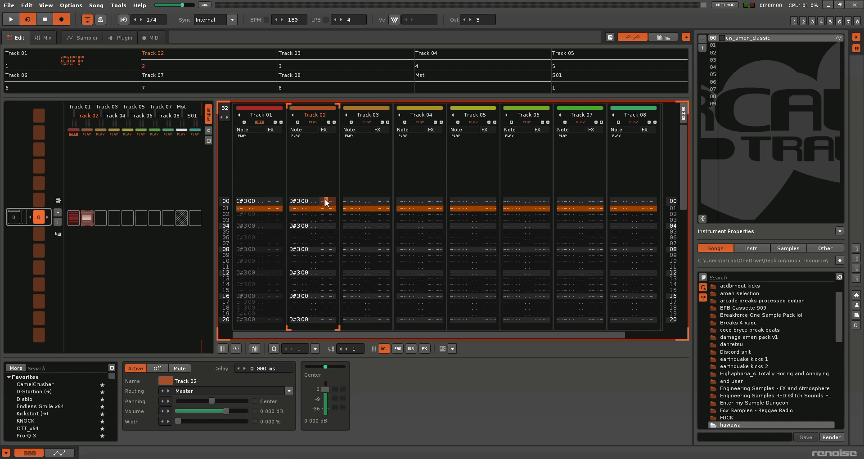
pyautogui.write('u')
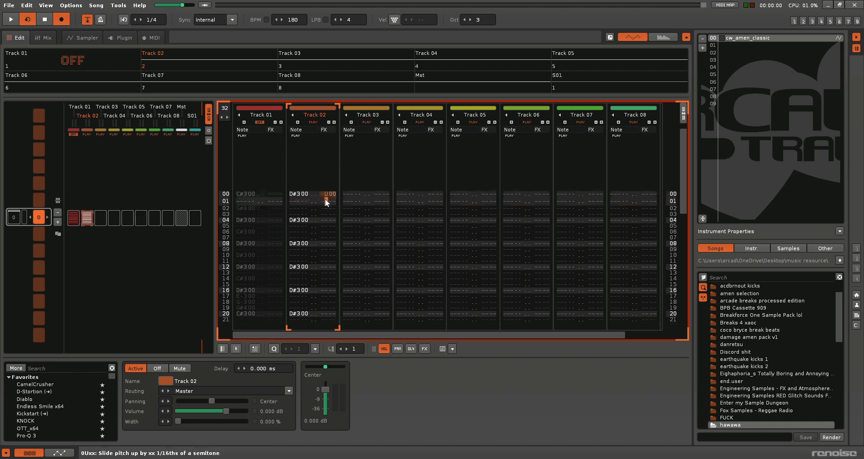
pyautogui.click(325, 198)
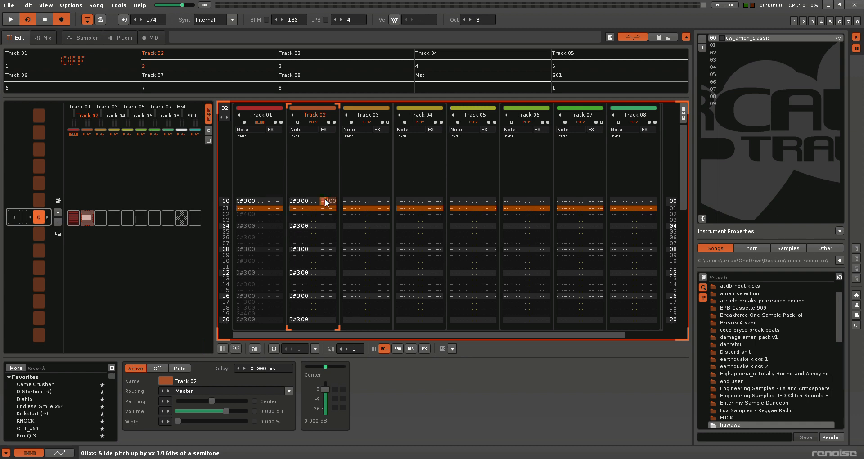
pyautogui.press('Down')
pyautogui.press('Down')
pyautogui.press('Down')
pyautogui.press('Down')
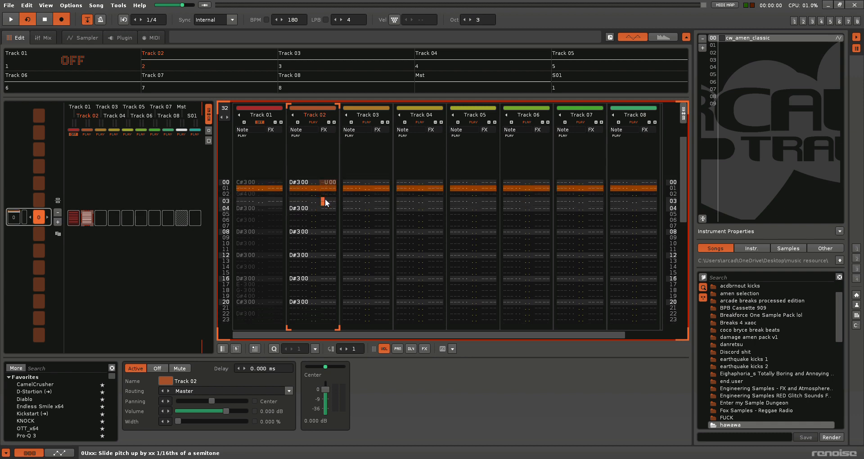
pyautogui.press('Left')
pyautogui.write('u')
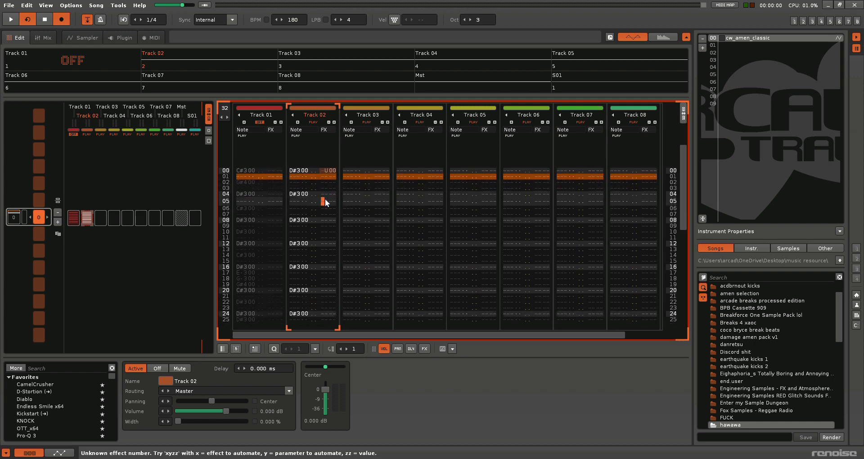
pyautogui.press('Delete')
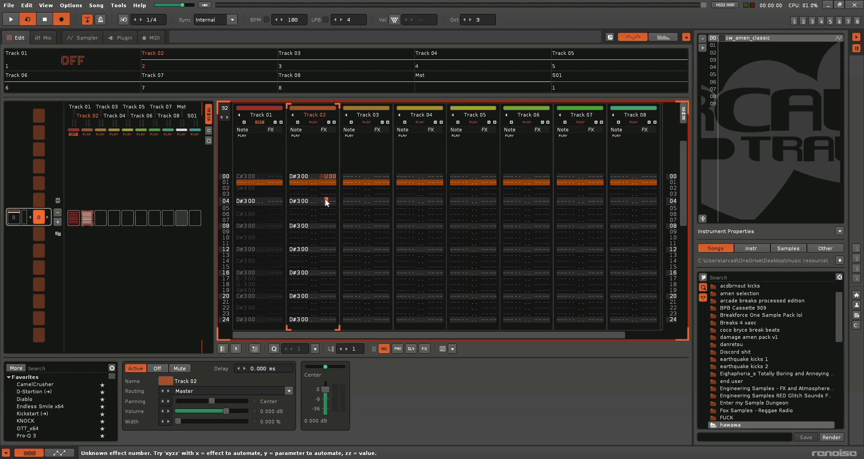
pyautogui.write('u')
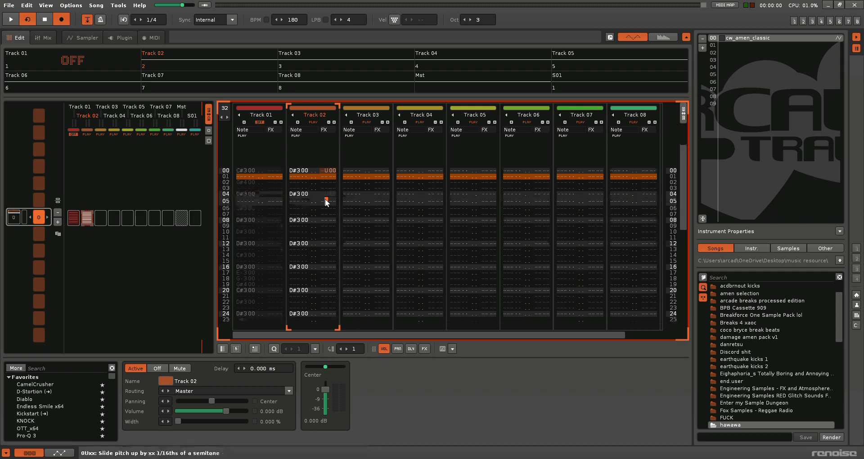
# Enter 0U00 in Track 02's effect column on lines 08, 12 and 16
pyautogui.press('Down')
pyautogui.press('Down')
pyautogui.press('Down')
pyautogui.write('u')
pyautogui.press('Down')
pyautogui.press('Down')
pyautogui.press('Down')
pyautogui.write('u')
pyautogui.press('Down')
pyautogui.press('Down')
pyautogui.press('Down')
pyautogui.write('u')
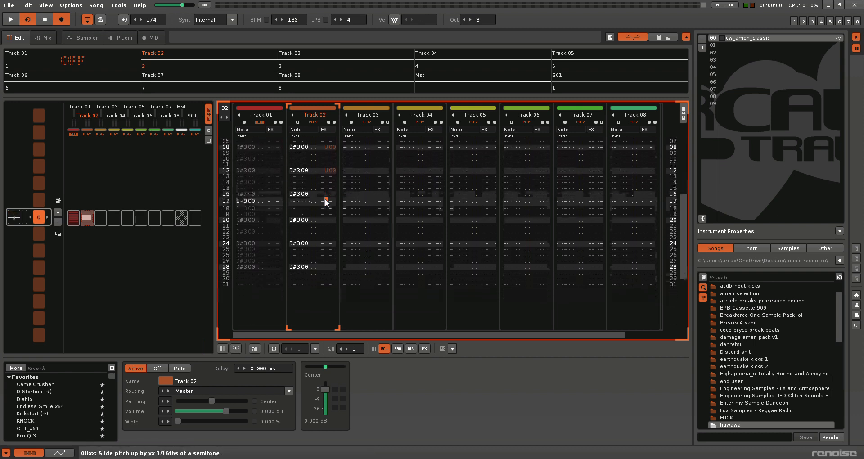
# Remove the 0U00 commands from lines 04 and 12 of Track 02's effect column
pyautogui.press('Up')
pyautogui.press('Up')
pyautogui.press('Up')
pyautogui.press('Up')
pyautogui.press('Up')
pyautogui.press('Up')
pyautogui.press('Up')
pyautogui.press('Up')
pyautogui.press('Up')
pyautogui.press('Up')
pyautogui.press('Up')
pyautogui.press('Up')
pyautogui.press('Up')
pyautogui.press('Up')
pyautogui.press('Down')
pyautogui.press('Down')
pyautogui.press('Down')
pyautogui.press('Down')
pyautogui.press('Down')
pyautogui.press('Down')
pyautogui.press('Down')
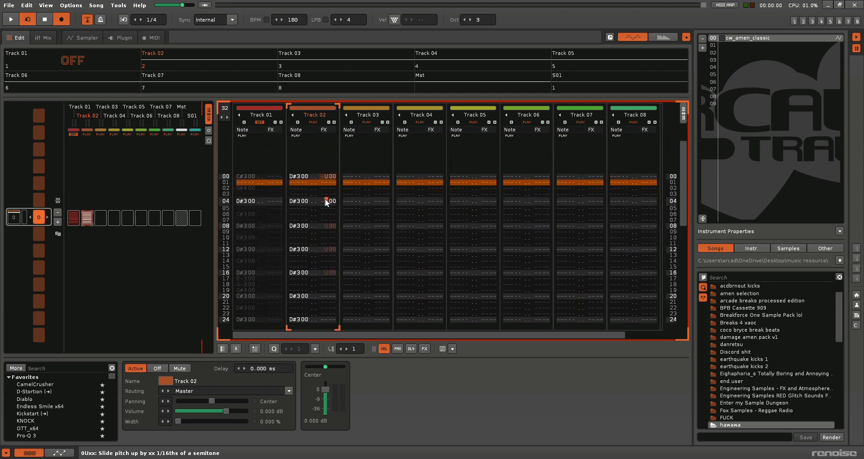
pyautogui.press('Down')
pyautogui.press('Down')
pyautogui.press('Down')
pyautogui.press('Down')
pyautogui.press('Down')
pyautogui.press('Down')
pyautogui.press('Down')
pyautogui.press('Down')
pyautogui.press('Down')
pyautogui.press('Down')
pyautogui.press('Down')
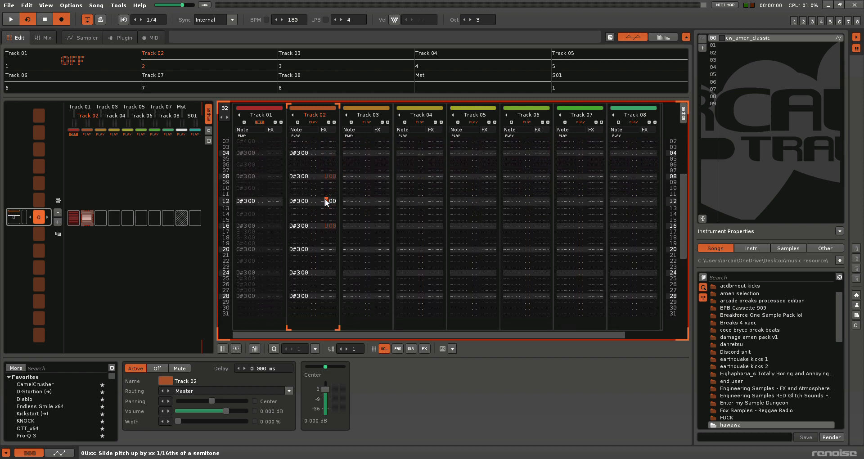
# Enter 0U00 on line 24 of Track 02's effect column and play the pattern back
pyautogui.press('Down')
pyautogui.press('Down')
pyautogui.press('Down')
pyautogui.write('u')
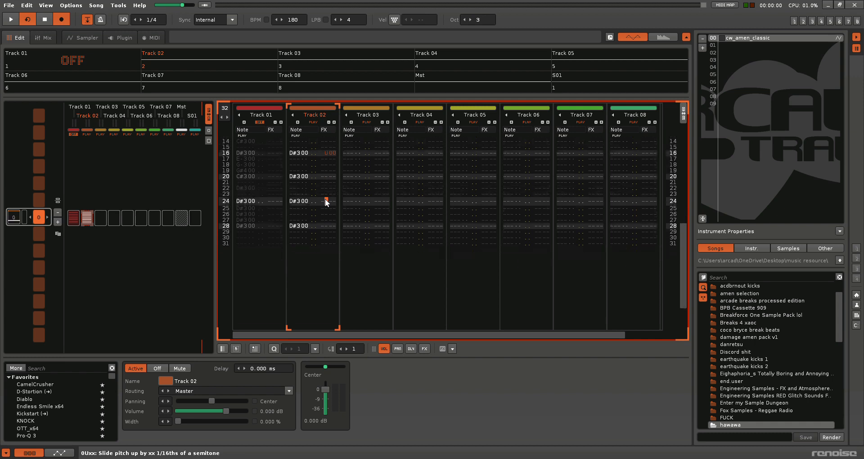
pyautogui.press('space')
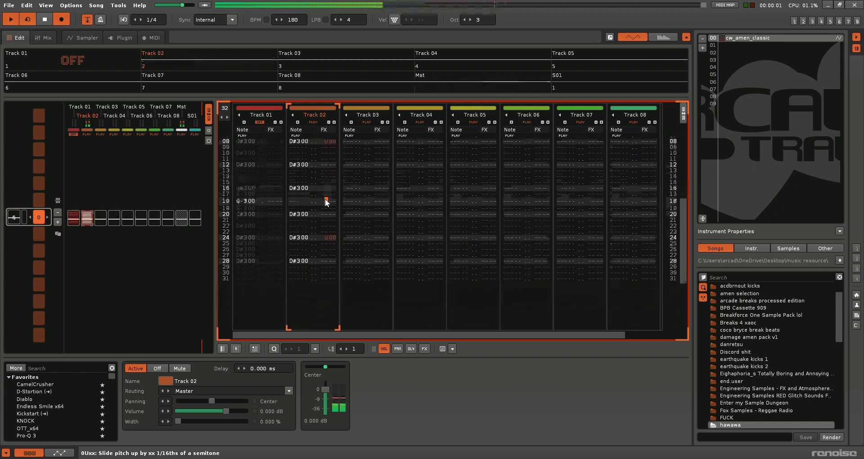
pyautogui.press('space')
# Set the pitch slide up command on line 00 of Track 02 to U10
pyautogui.press('Up')
pyautogui.press('Up')
pyautogui.press('Up')
pyautogui.press('Up')
pyautogui.press('Up')
pyautogui.press('Up')
pyautogui.press('Up')
pyautogui.press('Up')
pyautogui.press('Up')
pyautogui.press('Up')
pyautogui.press('Up')
pyautogui.press('Up')
pyautogui.press('Up')
pyautogui.press('Up')
pyautogui.press('Up')
pyautogui.press('Up')
pyautogui.press('Up')
pyautogui.press('Up')
pyautogui.press('Up')
pyautogui.press('Up')
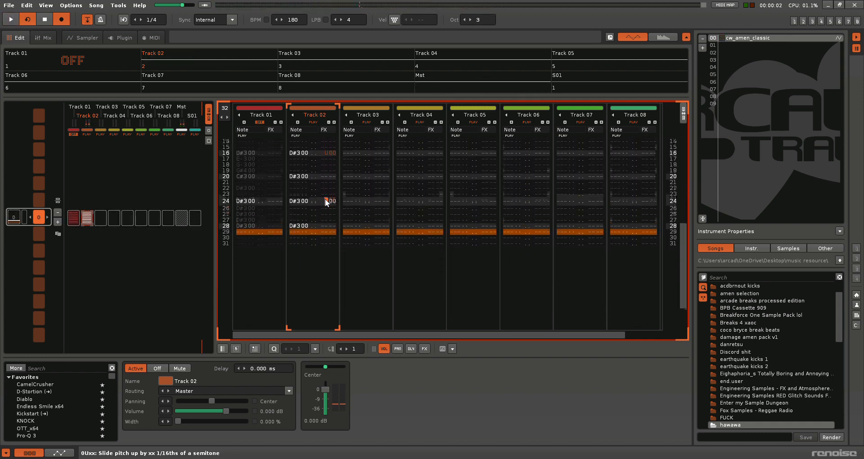
pyautogui.press('Right')
pyautogui.write('1')
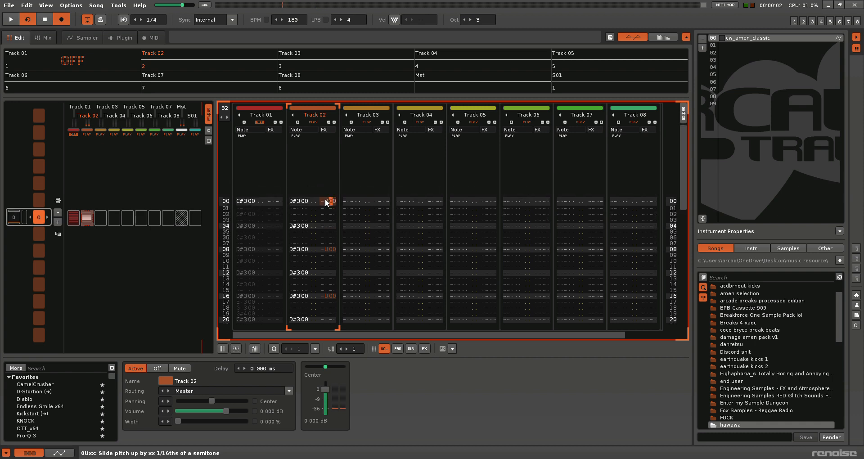
# Set the Track 02 pitch slides to U20 on line 08 and U30 on line 16
pyautogui.press('Up')
pyautogui.press('Down')
pyautogui.press('Down')
pyautogui.press('Down')
pyautogui.press('Down')
pyautogui.press('Down')
pyautogui.press('Down')
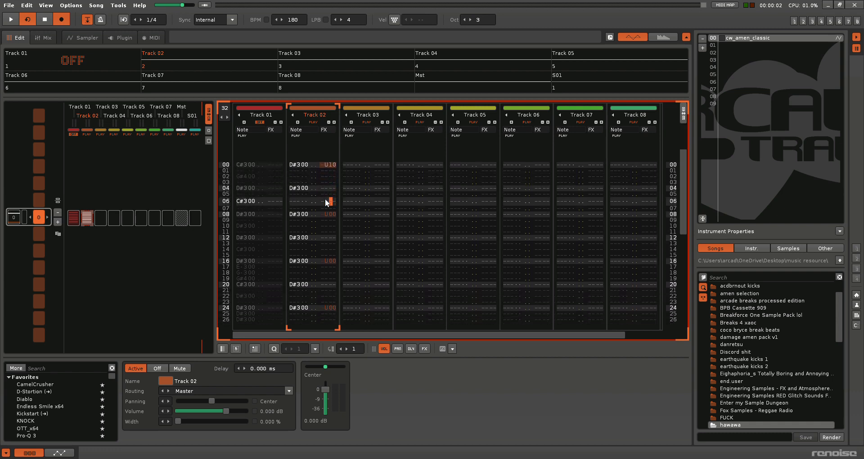
pyautogui.press('Down')
pyautogui.press('Down')
pyautogui.write('2')
pyautogui.press('Down')
pyautogui.press('Down')
pyautogui.press('Down')
pyautogui.press('Down')
pyautogui.press('Down')
pyautogui.press('Down')
pyautogui.press('Down')
pyautogui.write('3')
# Set the pitch slide on line 24 of Track 02 to U40 and play the pattern back
pyautogui.press('Down')
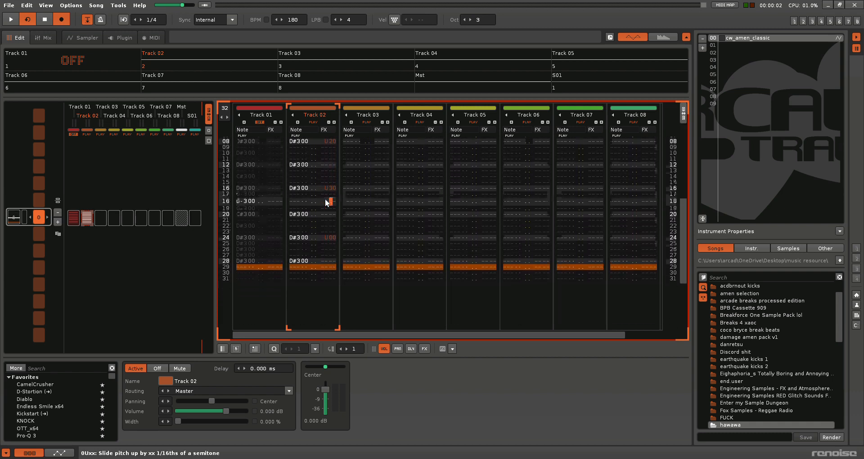
pyautogui.press('Down')
pyautogui.press('Down')
pyautogui.press('Down')
pyautogui.press('Down')
pyautogui.press('Down')
pyautogui.press('Down')
pyautogui.write('4')
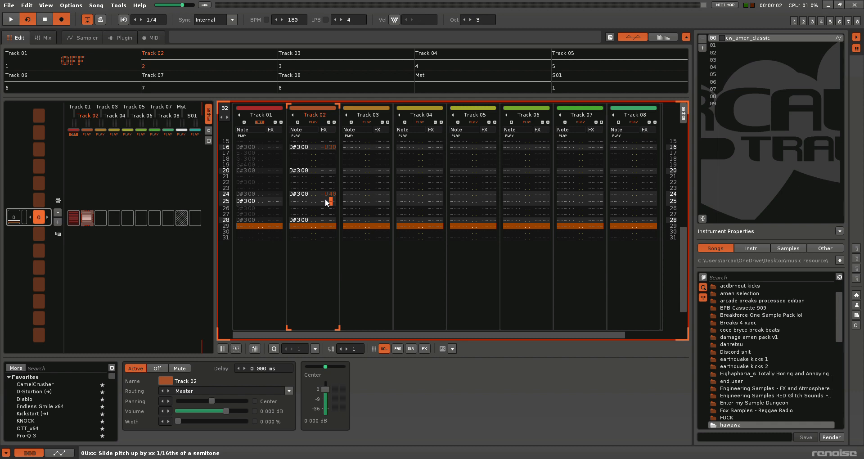
pyautogui.press('space')
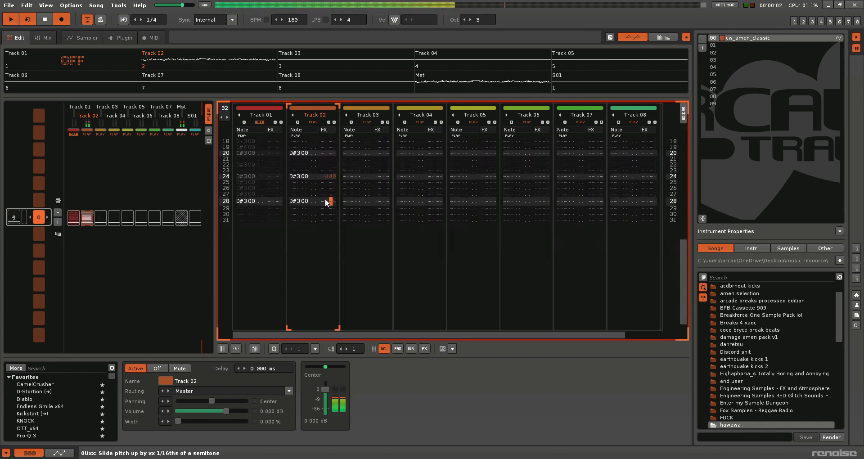
pyautogui.press('space')
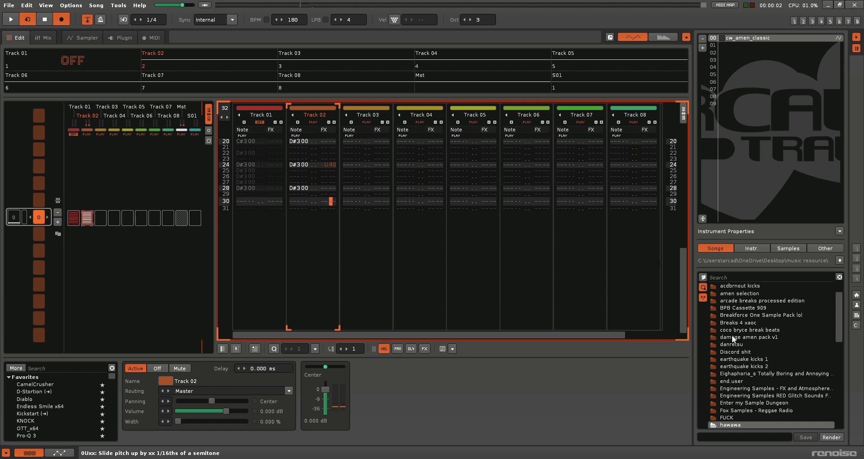
# Undo the Track 02 edits back to before its notes and pitch slide commands were entered
pyautogui.moveTo(682, 321); pyautogui.dragTo(684, 174)
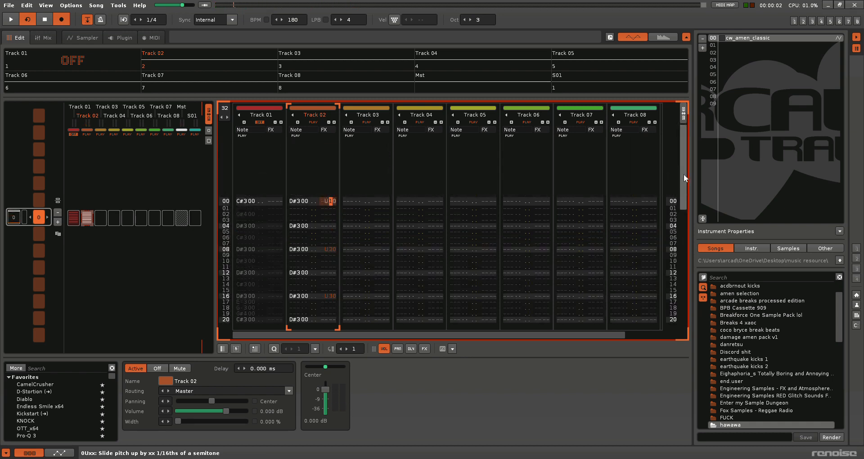
pyautogui.hotkey('ctrl', 'z')
pyautogui.hotkey('ctrl', 'z')
pyautogui.hotkey('ctrl', 'z')
pyautogui.hotkey('ctrl', 'z')
pyautogui.hotkey('ctrl', 'z')
pyautogui.hotkey('ctrl', 'z')
pyautogui.hotkey('ctrl', 'z')
pyautogui.hotkey('ctrl', 'z')
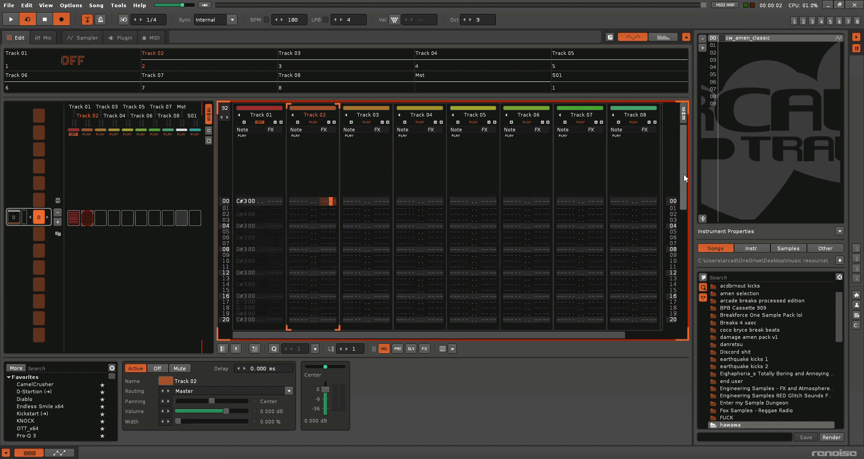
# Enter D#3 again in the note column on line 00 of Track 02
pyautogui.press('Left')
pyautogui.press('Left')
pyautogui.press('Left')
pyautogui.press('Left')
pyautogui.press('Left')
pyautogui.press('Left')
pyautogui.press('Left')
pyautogui.press('Left')
pyautogui.press('Right')
pyautogui.press('d')
# Enter D#3 notes in the note column of Track 02 on lines 04, 08, 12 and 16
pyautogui.press('Down')
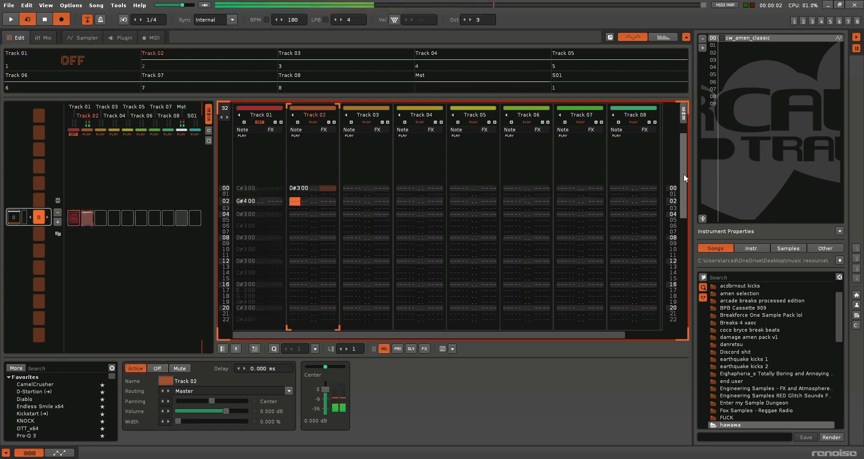
pyautogui.press('Down')
pyautogui.press('Down')
pyautogui.press('d')
pyautogui.press('Down')
pyautogui.press('Down')
pyautogui.press('Down')
pyautogui.press('d')
pyautogui.press('Down')
pyautogui.press('Down')
pyautogui.press('Down')
pyautogui.press('d')
pyautogui.press('Down')
pyautogui.press('Down')
pyautogui.press('Down')
pyautogui.press('d')
# Continue the D#3 notes of Track 02 every four lines on lines 20, 24 and 28
pyautogui.press('Down')
pyautogui.press('Down')
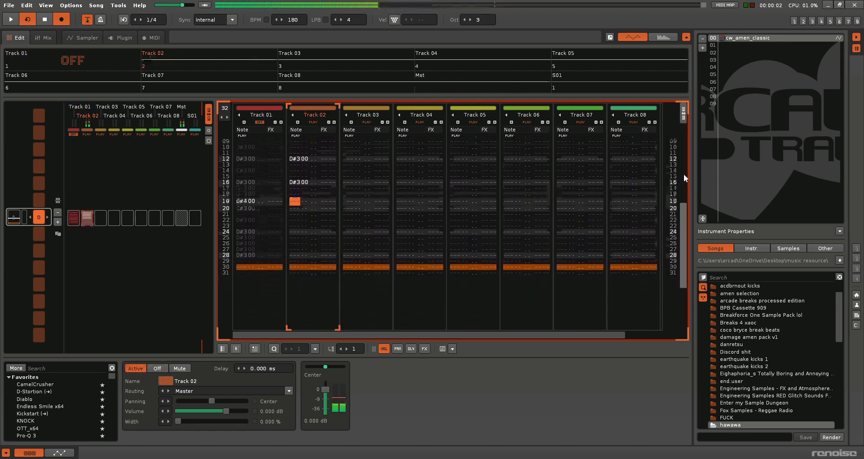
pyautogui.press('Down')
pyautogui.press('d')
pyautogui.press('Down')
pyautogui.press('Down')
pyautogui.press('Down')
pyautogui.press('d')
pyautogui.press('Down')
pyautogui.press('Down')
pyautogui.press('Down')
pyautogui.press('d')
pyautogui.press('Down')
pyautogui.press('Down')
pyautogui.press('Down')
pyautogui.press('d')
pyautogui.press('Down')
pyautogui.press('Down')
pyautogui.press('Down')
pyautogui.press('d')
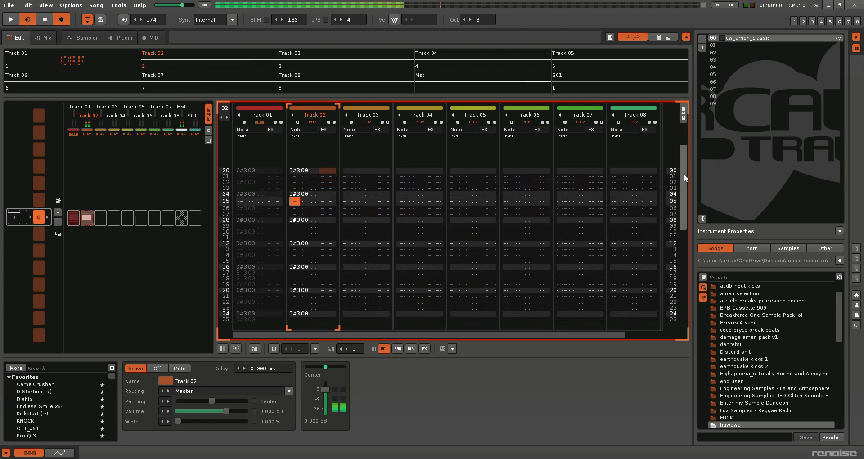
# Enter the pitch slide up command U in Track 02's effect column on lines 00, 04, 08 and 12
pyautogui.press('Up')
pyautogui.press('Up')
pyautogui.press('Up')
pyautogui.press('Up')
pyautogui.press('Up')
pyautogui.press('Right')
pyautogui.press('Right')
pyautogui.press('Right')
pyautogui.press('Right')
pyautogui.press('Right')
pyautogui.press('Right')
pyautogui.press('u')
pyautogui.press('Down')
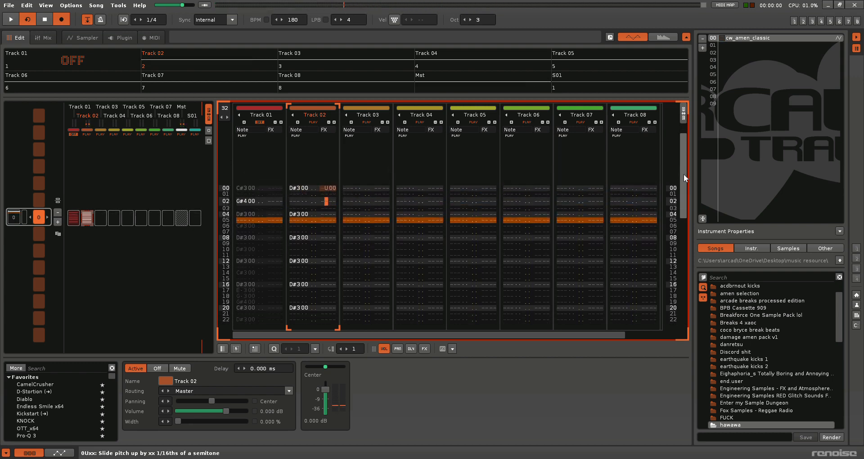
pyautogui.press('Down')
pyautogui.press('Down')
pyautogui.press('Down')
pyautogui.press('Down')
pyautogui.press('Down')
pyautogui.press('Down')
pyautogui.press('u')
pyautogui.press('Down')
pyautogui.press('Down')
pyautogui.press('Down')
pyautogui.press('u')
pyautogui.press('Down')
pyautogui.press('Down')
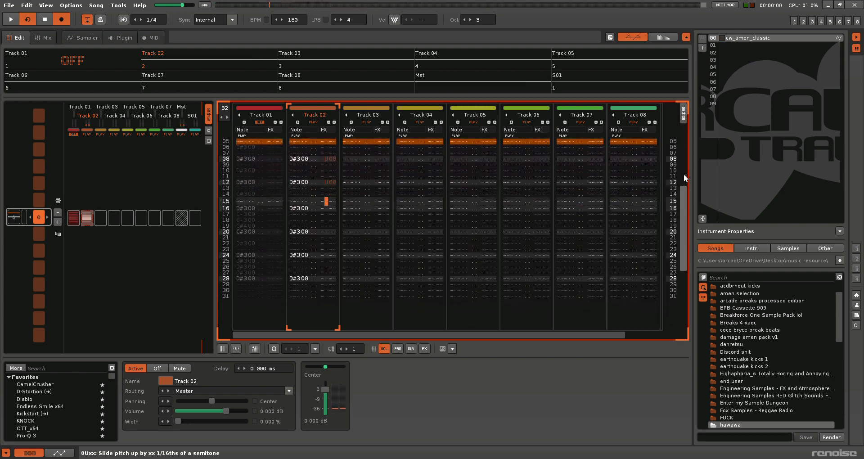
# Set the upward pitch slides of Track 02 to U10, U20, U30 and U40 on lines 00, 04, 08 and 12
pyautogui.press('Up')
pyautogui.press('Up')
pyautogui.press('Up')
pyautogui.press('Up')
pyautogui.press('Up')
pyautogui.press('Up')
pyautogui.press('Up')
pyautogui.press('Up')
pyautogui.press('Up')
pyautogui.press('Up')
pyautogui.press('Up')
pyautogui.press('Up')
pyautogui.press('Up')
pyautogui.press('Up')
pyautogui.press('Up')
pyautogui.press('Right')
pyautogui.press('1')
pyautogui.press('Down')
pyautogui.press('Down')
pyautogui.press('Down')
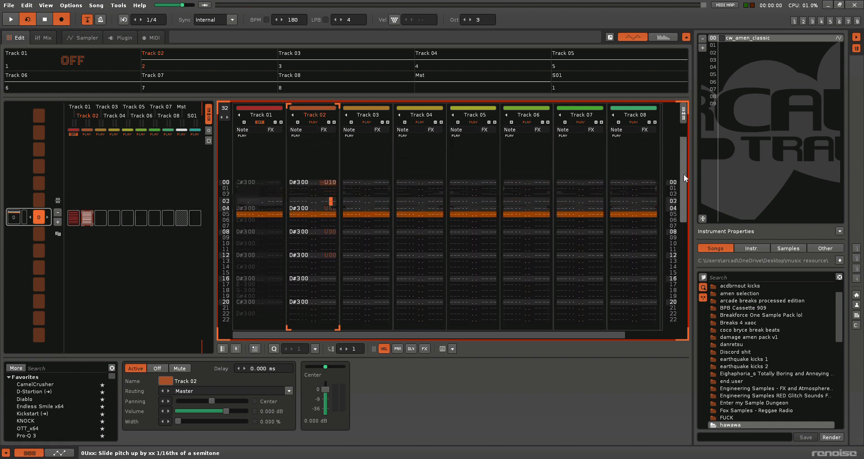
pyautogui.press('Down')
pyautogui.press('Down')
pyautogui.press('Down')
pyautogui.press('Down')
pyautogui.press('Down')
pyautogui.press('3')
pyautogui.press('Down')
pyautogui.press('Down')
pyautogui.press('Down')
pyautogui.press('Down')
pyautogui.press('4')
# Enter the pitch slide down command D in Track 02's effect column on lines 16, 20, 24 and 28
pyautogui.press('Down')
pyautogui.press('Down')
pyautogui.press('Down')
pyautogui.press('Down')
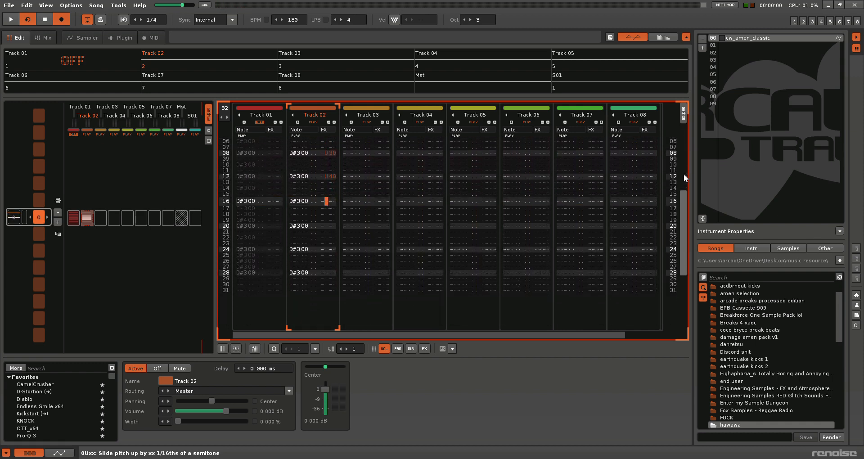
pyautogui.press('d')
pyautogui.press('Down')
pyautogui.press('Down')
pyautogui.press('Down')
pyautogui.press('d')
pyautogui.press('Down')
pyautogui.press('Down')
pyautogui.press('Down')
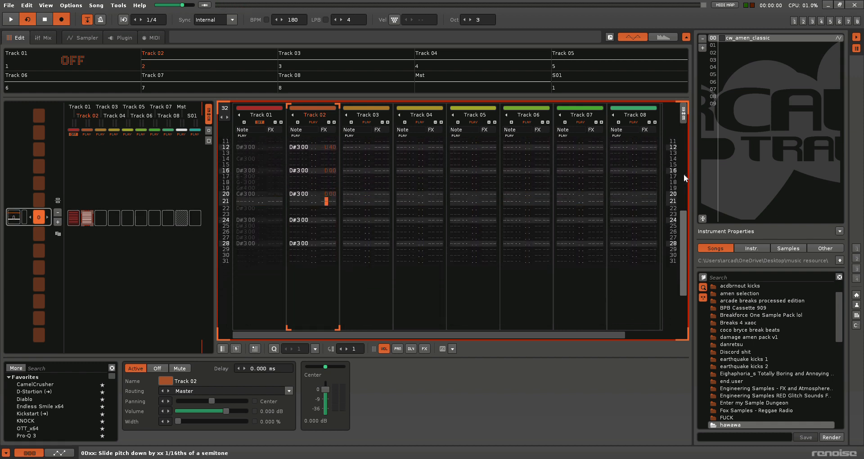
pyautogui.press('d')
pyautogui.press('Down')
pyautogui.press('Down')
pyautogui.press('Down')
pyautogui.press('d')
# Set the downward pitch slides of Track 02 to D10 on line 16 and D20 on line 20
pyautogui.press('Up')
pyautogui.press('Up')
pyautogui.press('Up')
pyautogui.press('Up')
pyautogui.press('Up')
pyautogui.press('Up')
pyautogui.press('Up')
pyautogui.press('Up')
pyautogui.press('Up')
pyautogui.press('Up')
pyautogui.press('Up')
pyautogui.press('Up')
pyautogui.press('Up')
pyautogui.press('Up')
pyautogui.press('Up')
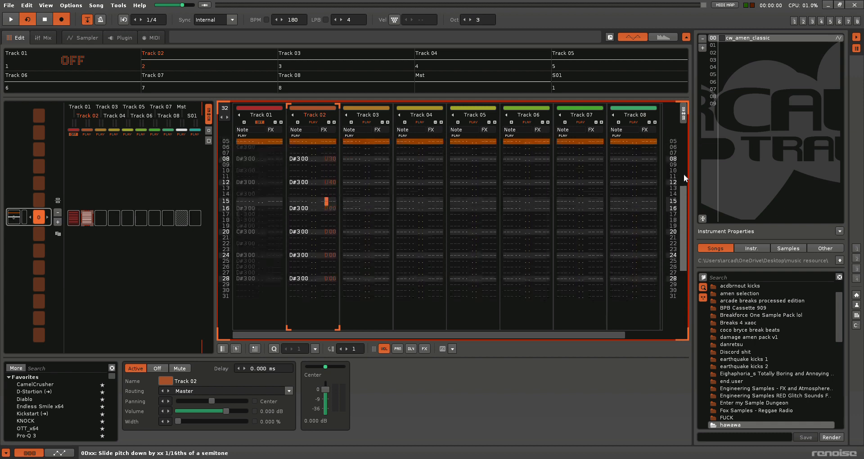
pyautogui.press('Down')
pyautogui.press('Down')
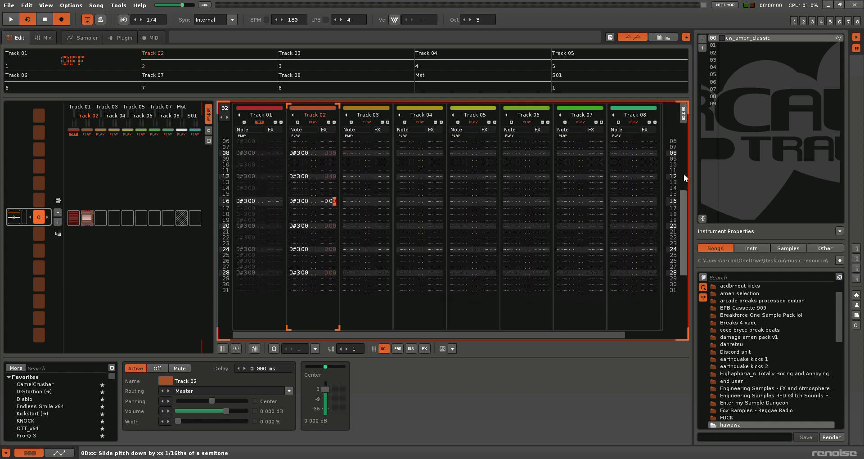
pyautogui.press('Left')
pyautogui.press('Left')
pyautogui.press('Up')
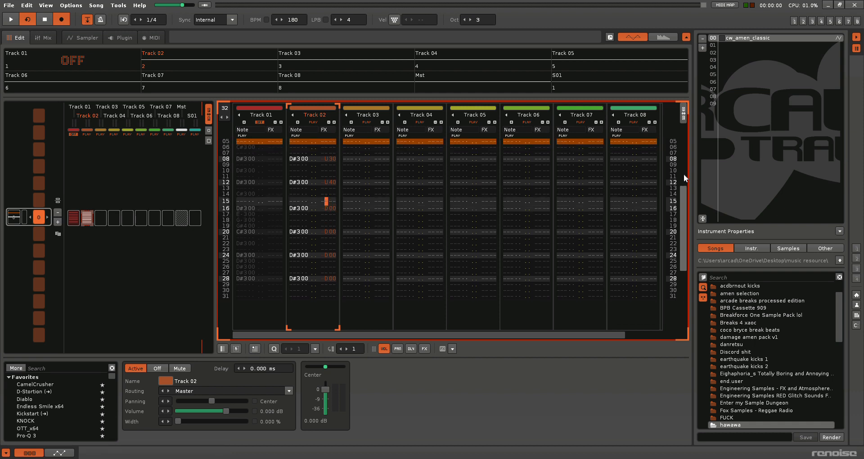
pyautogui.press('Up')
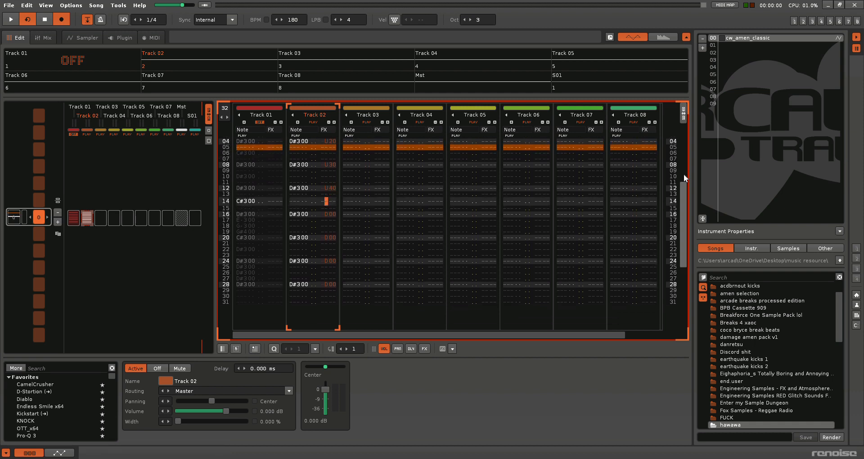
pyautogui.press('Down')
pyautogui.press('Down')
pyautogui.press('Right')
pyautogui.write('1')
pyautogui.press('Down')
pyautogui.press('Down')
pyautogui.press('Down')
pyautogui.write('2')
# Set the downward pitch slides of Track 02 to D30 on line 24 and D40 on line 28
pyautogui.press('Down')
pyautogui.press('Down')
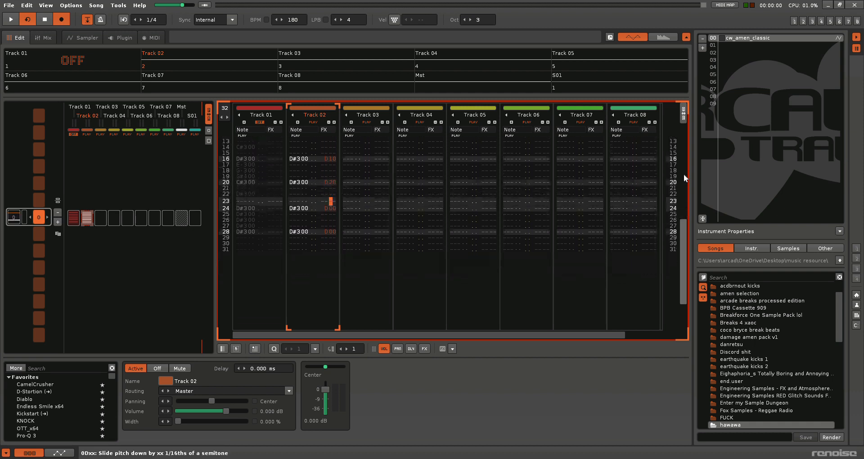
pyautogui.press('Down')
pyautogui.write('3')
pyautogui.press('Down')
pyautogui.press('Down')
pyautogui.press('Down')
pyautogui.write('4')
# Play the pattern, stop it and play it again to hear the rising and falling pitch slides
pyautogui.press('space')
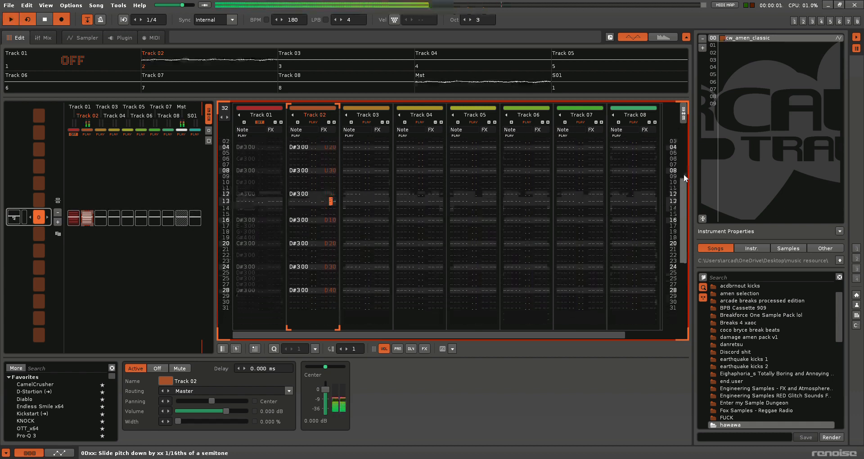
pyautogui.press('space')
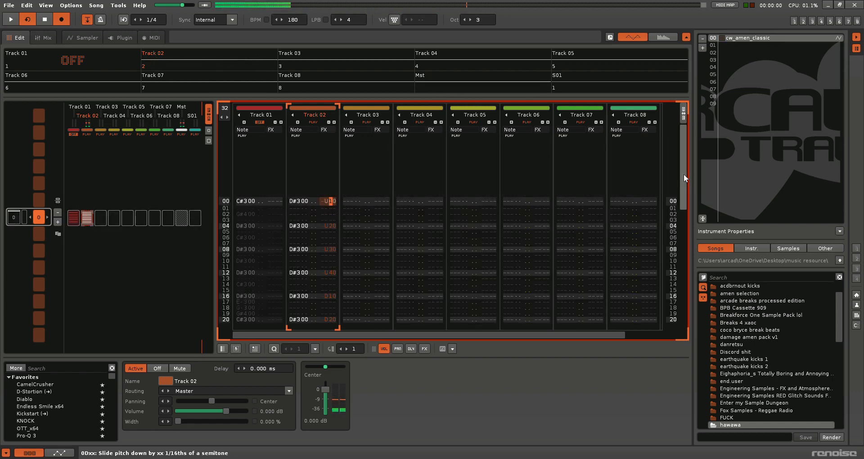
pyautogui.press('space')
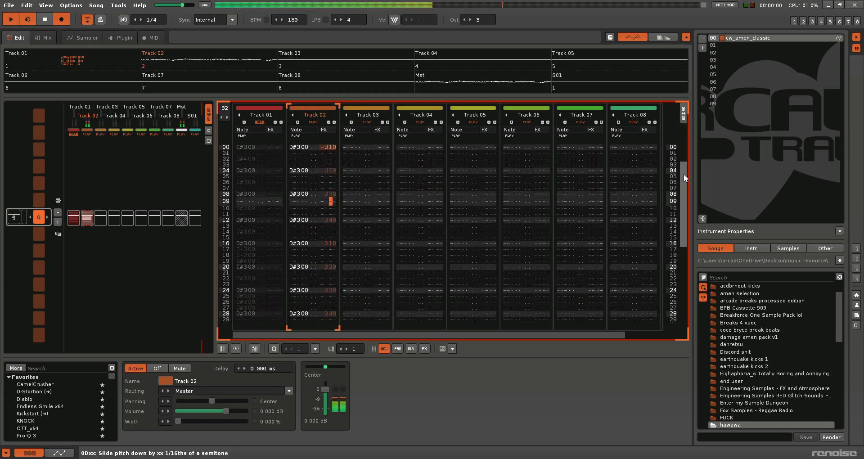
# Stop playback, reset Track 02's pitch slides and set the upward ones to U20, U40, U60 and U80 on lines 00, 04, 08 and 12
pyautogui.press('space')
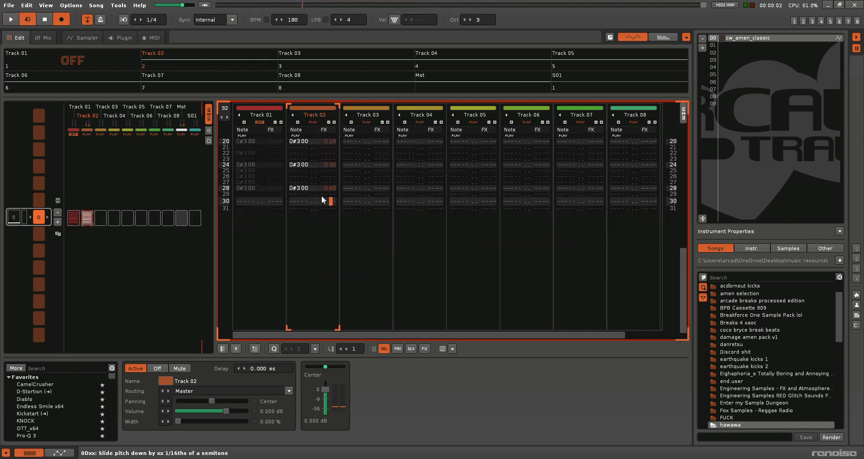
pyautogui.scroll(12, 321, 199)
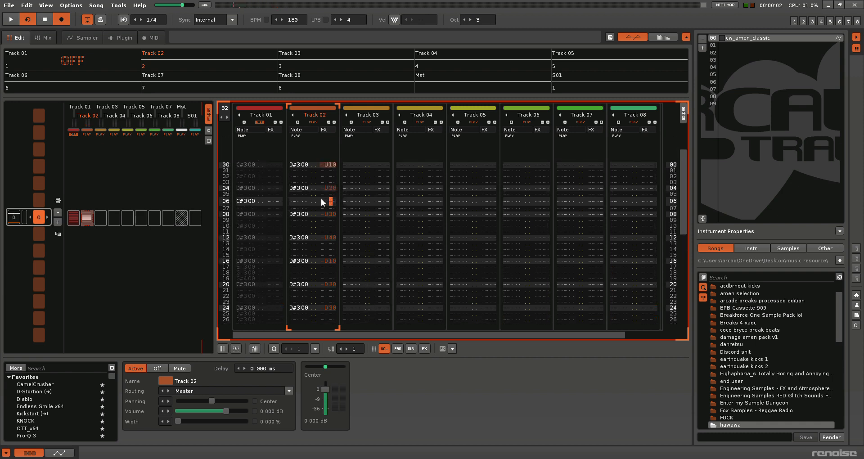
pyautogui.scroll(3, 321, 201)
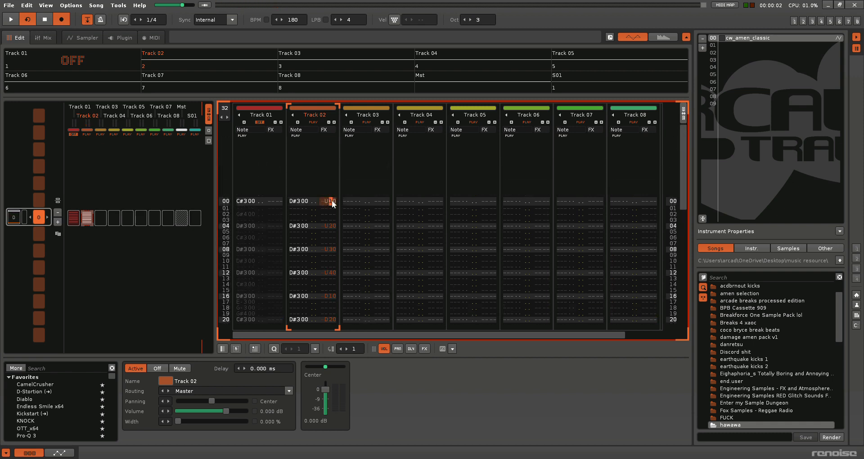
pyautogui.scroll(-15, 332, 203)
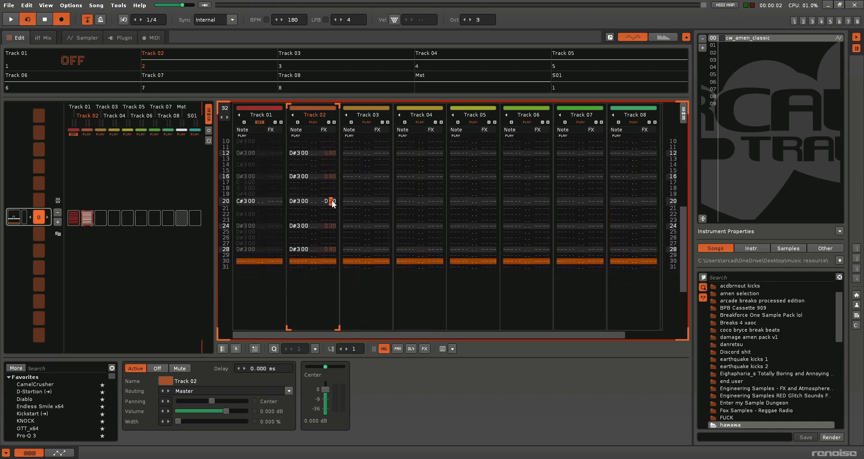
pyautogui.scroll(12, 332, 203)
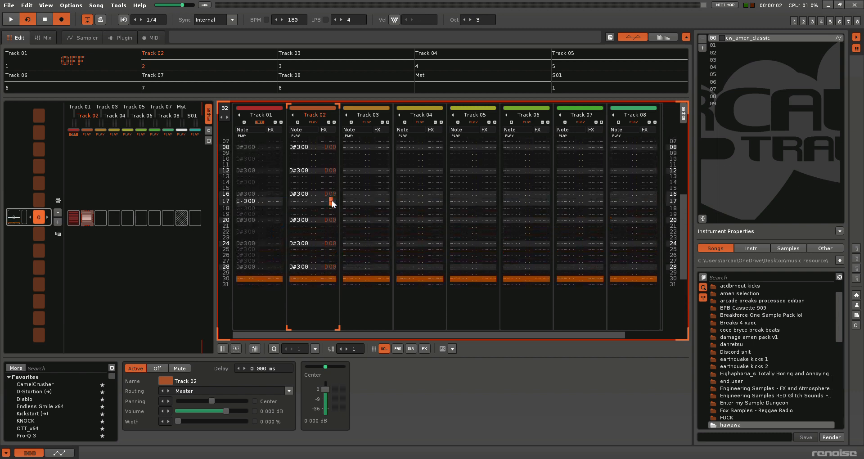
pyautogui.scroll(3, 332, 204)
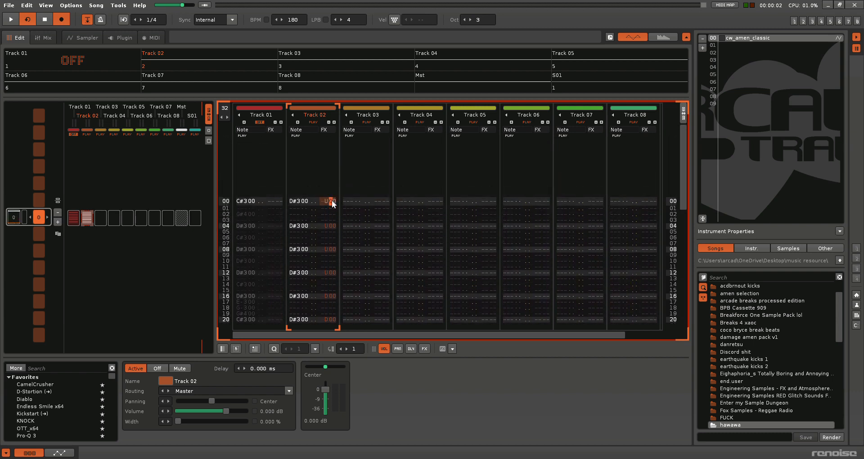
pyautogui.scroll(-5, 332, 203)
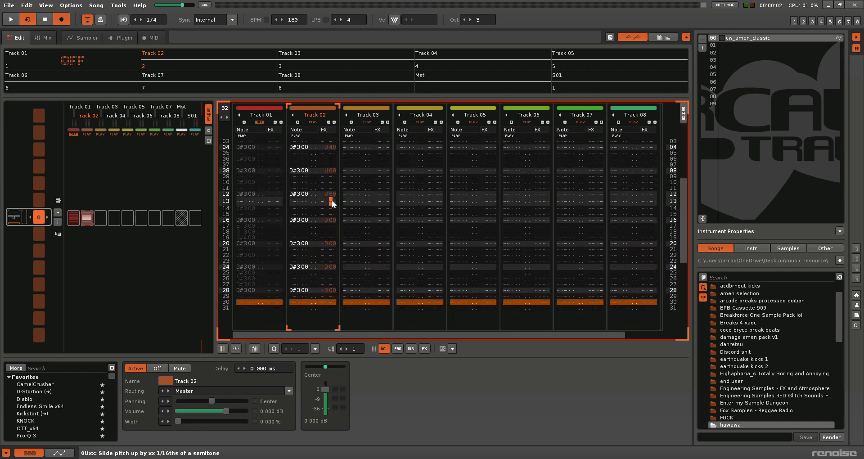
pyautogui.press('space')
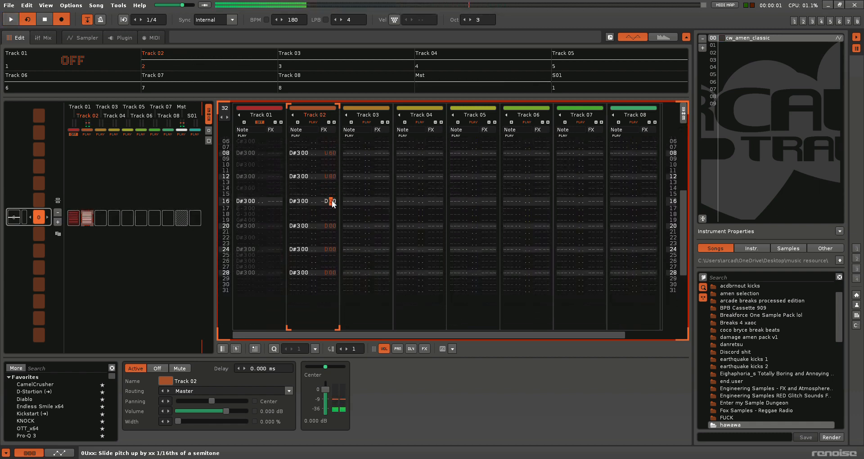
# Set Track 02's downward pitch slides to D20, D60, D40 and D80 on lines 16, 20, 24 and 28, and play the pattern
pyautogui.write('2')
pyautogui.press('Down')
pyautogui.press('Down')
pyautogui.press('Down')
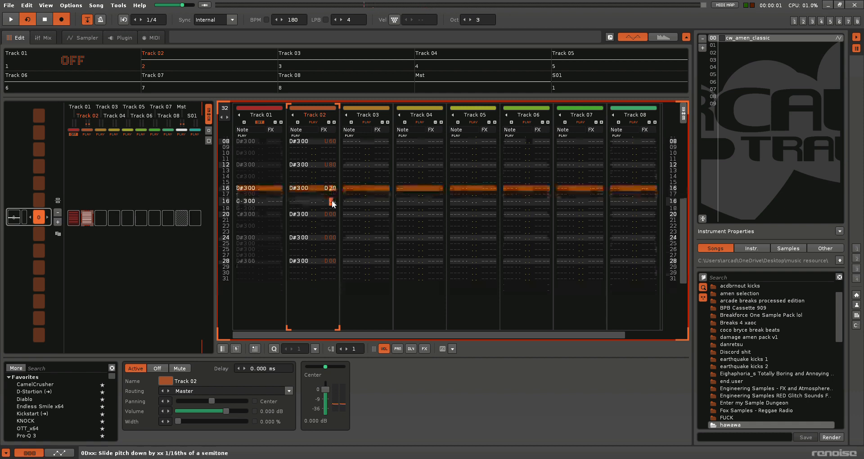
pyautogui.write('6')
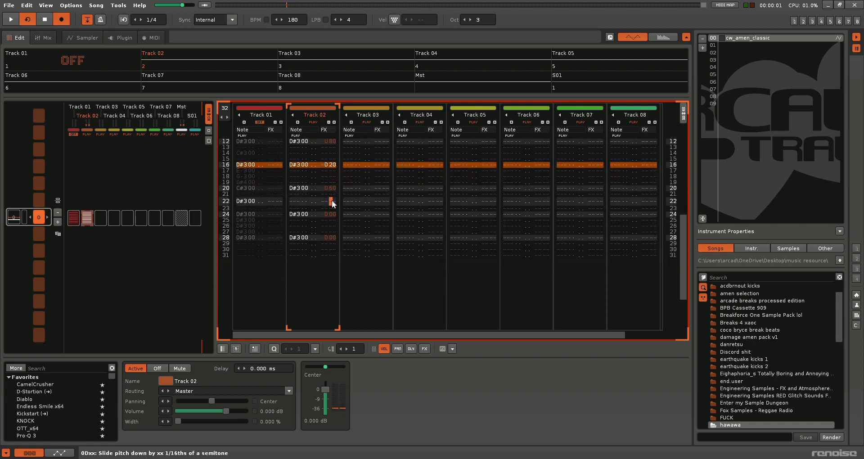
pyautogui.press('Down')
pyautogui.press('Down')
pyautogui.press('Down')
pyautogui.write('4')
pyautogui.press('Down')
pyautogui.press('Down')
pyautogui.press('Down')
pyautogui.write('8')
pyautogui.press('space')
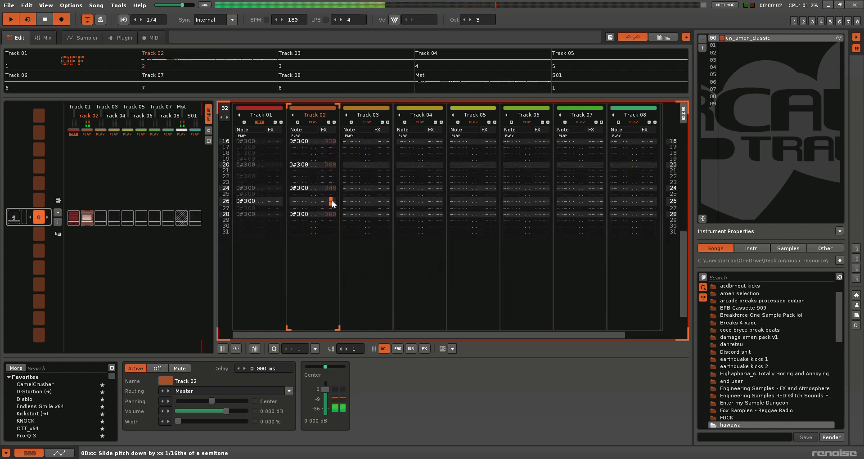
pyautogui.press('space')
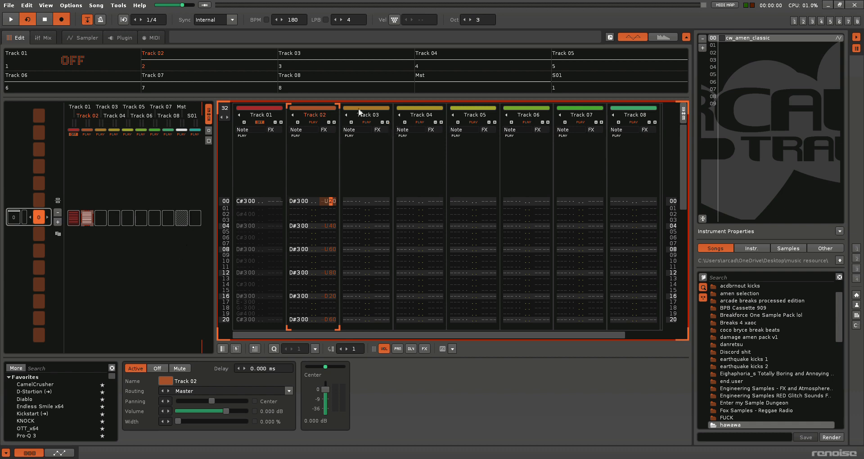
# Clear all of Track 02's content in the pattern and unmute Track 01
pyautogui.click(82, 219)
pyautogui.press('Delete')
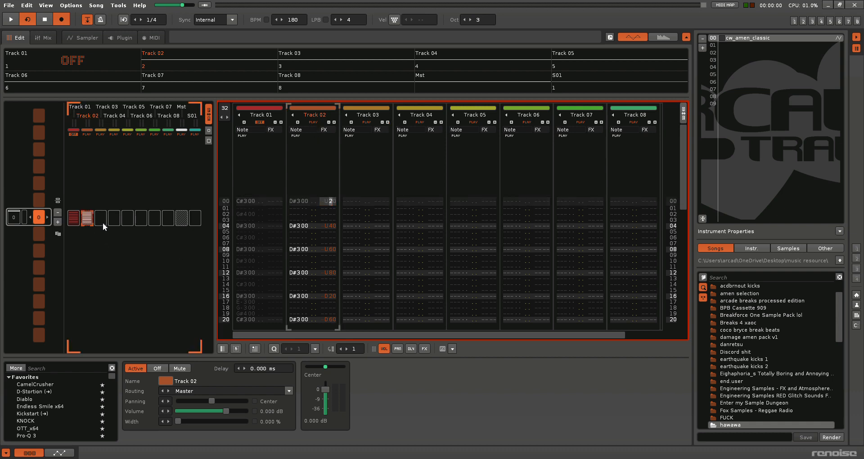
pyautogui.click(259, 122)
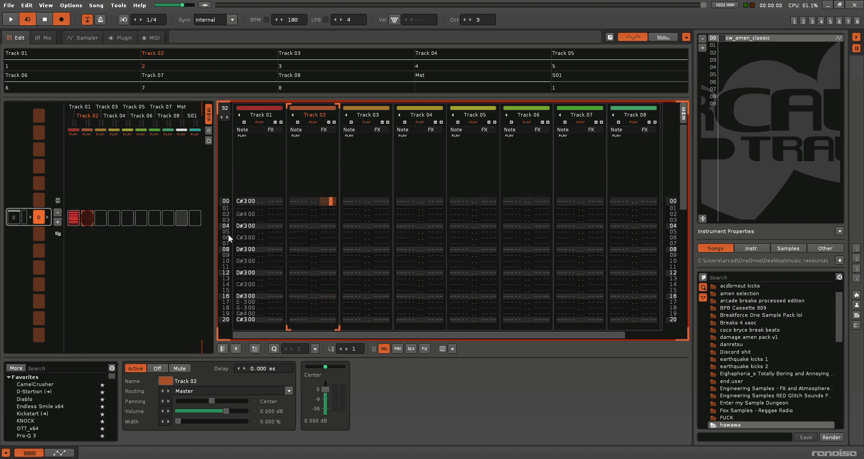
# Play the amen break pattern on Track 01 from its first line and stop it
pyautogui.click(242, 201)
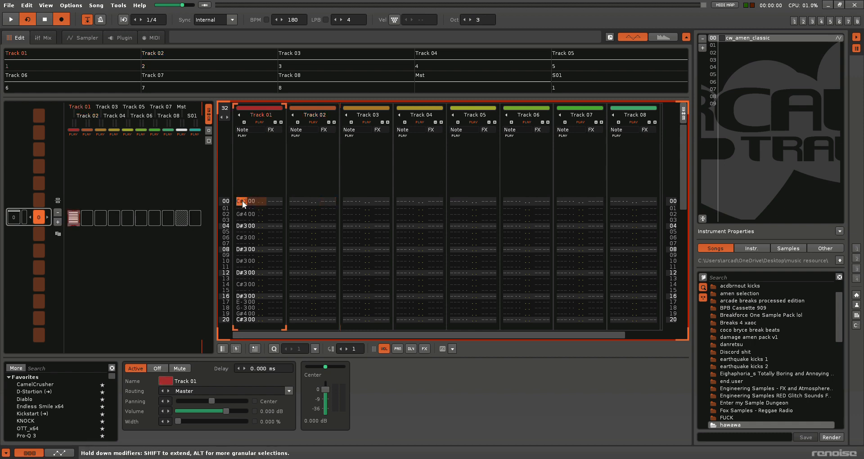
pyautogui.press('space')
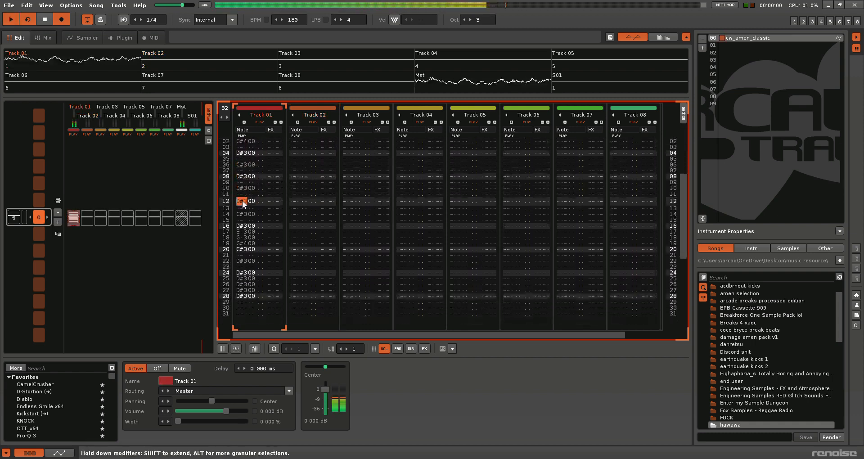
pyautogui.press('space')
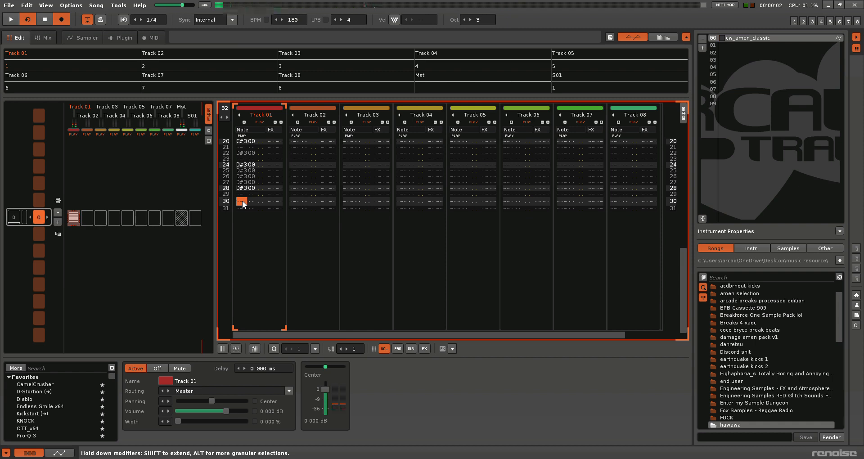
# Enter the upward pitch slides U20 on line 08 and U50 on line 10 in Track 01's effect column
pyautogui.moveTo(681, 282); pyautogui.dragTo(679, 158)
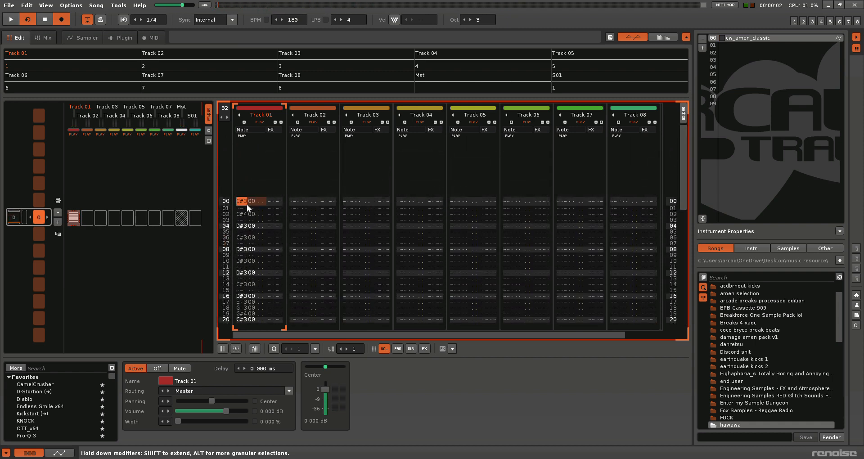
pyautogui.scroll(-2, 241, 212)
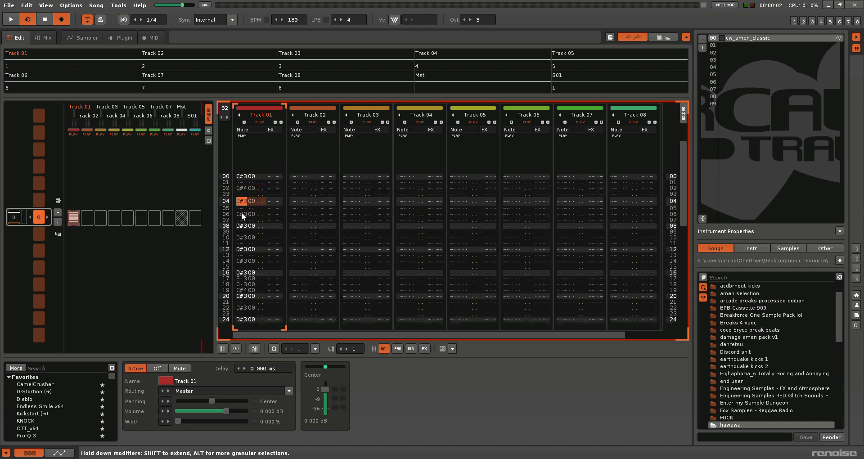
pyautogui.scroll(-2, 242, 212)
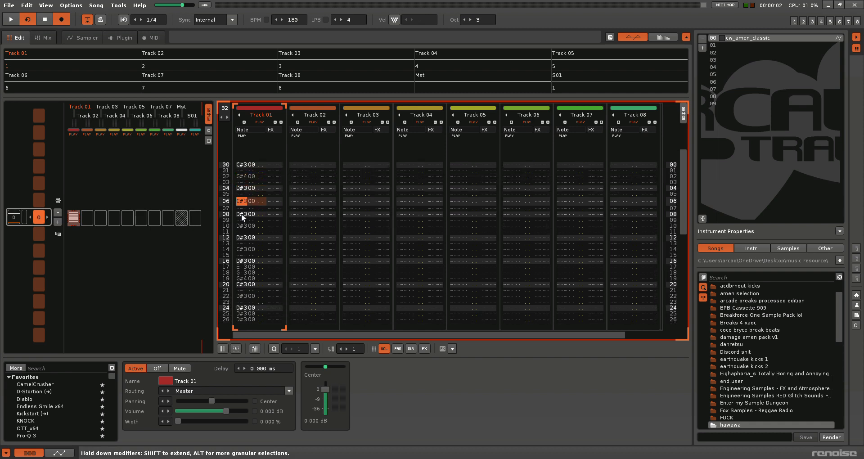
pyautogui.click(277, 201)
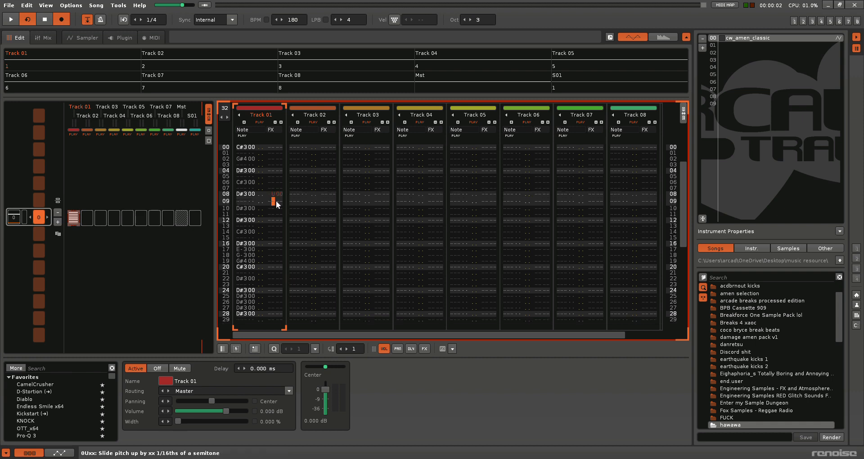
pyautogui.write('u20u50')
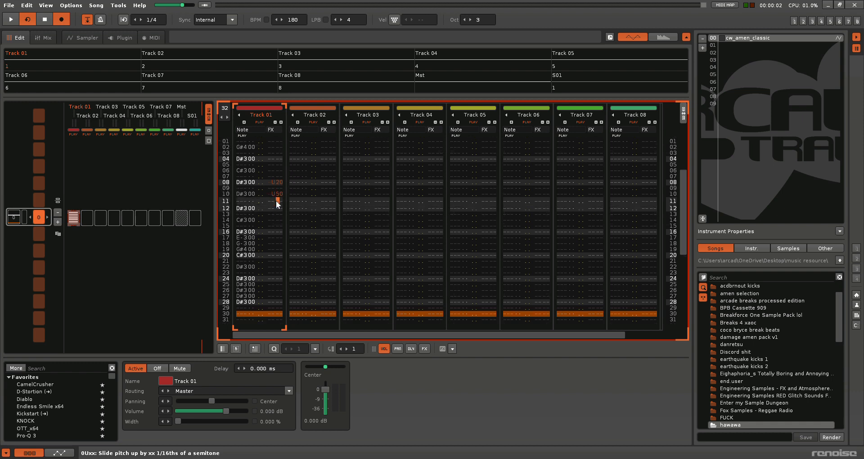
# Change Track 01's pitch slide on line 10 to U40 and enter the upward slide U60 on line 12
pyautogui.press('space')
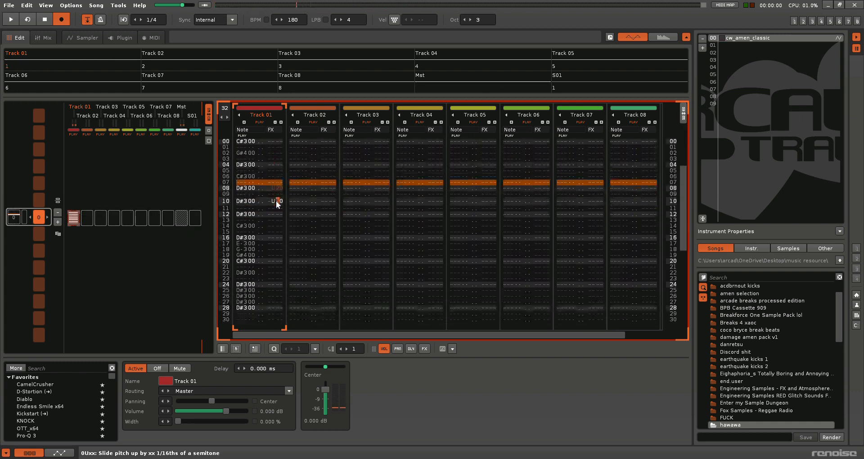
pyautogui.press('Down')
pyautogui.press('Delete')
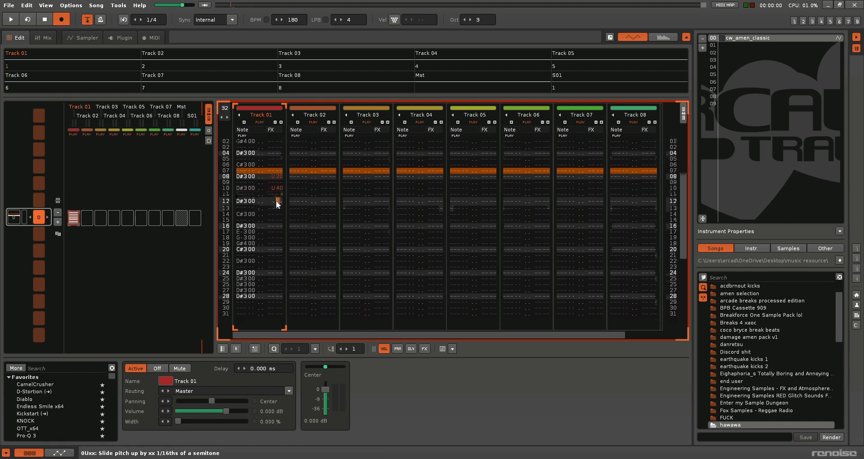
pyautogui.press('Right')
pyautogui.write('6')
pyautogui.press('Up')
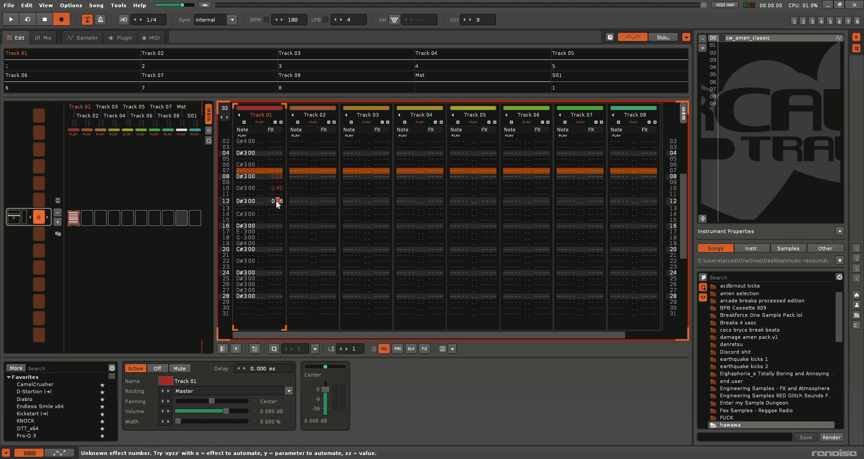
pyautogui.press('Left')
pyautogui.press('Left')
pyautogui.write('u')
pyautogui.press('Up')
pyautogui.write('6')
pyautogui.press('Up')
pyautogui.write('u')
pyautogui.press('Up')
pyautogui.press('Right')
pyautogui.write('6')
pyautogui.press('Up')
pyautogui.press('Right')
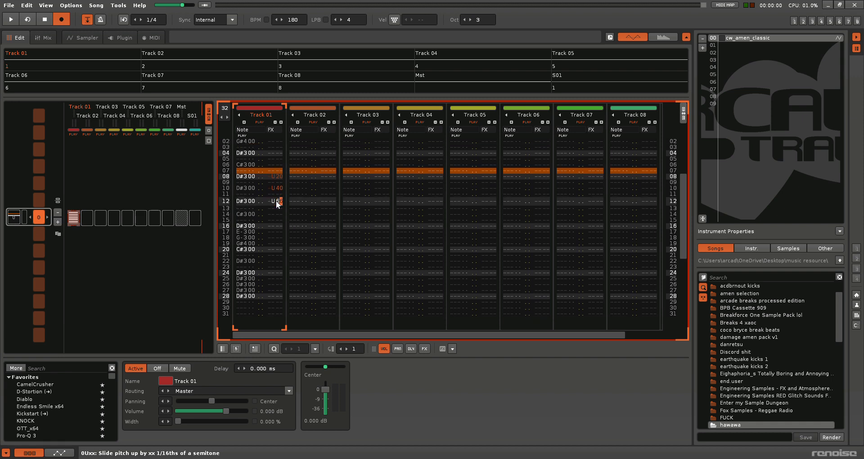
pyautogui.write('0')
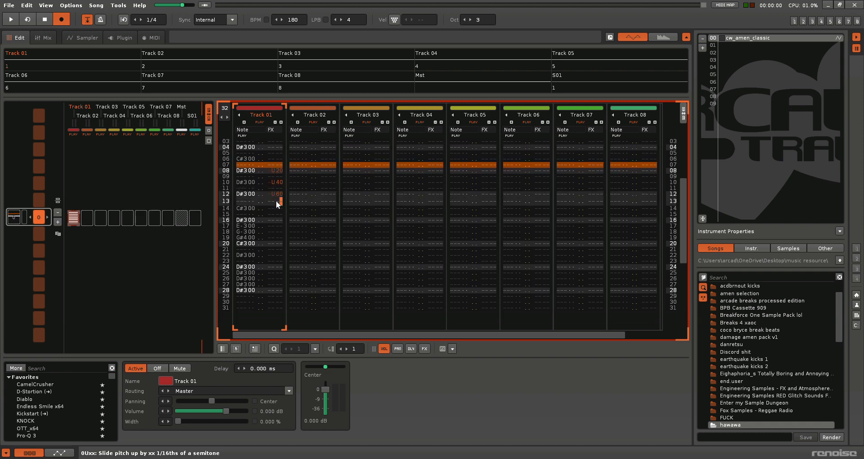
# Return to line 08 of Track 01 and play the break with its rising pitch slides, then stop it
pyautogui.press('Up')
pyautogui.press('Up')
pyautogui.press('Up')
pyautogui.press('Up')
pyautogui.press('Up')
pyautogui.press('Left')
pyautogui.press('Left')
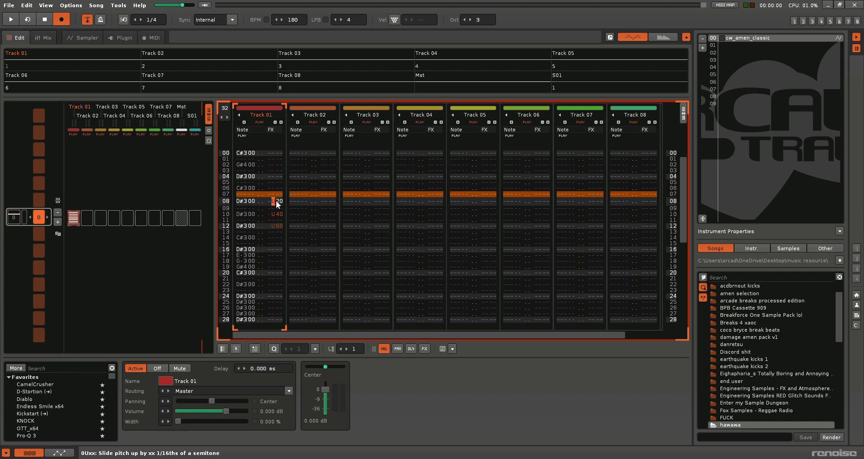
pyautogui.press('space')
pyautogui.press('space')
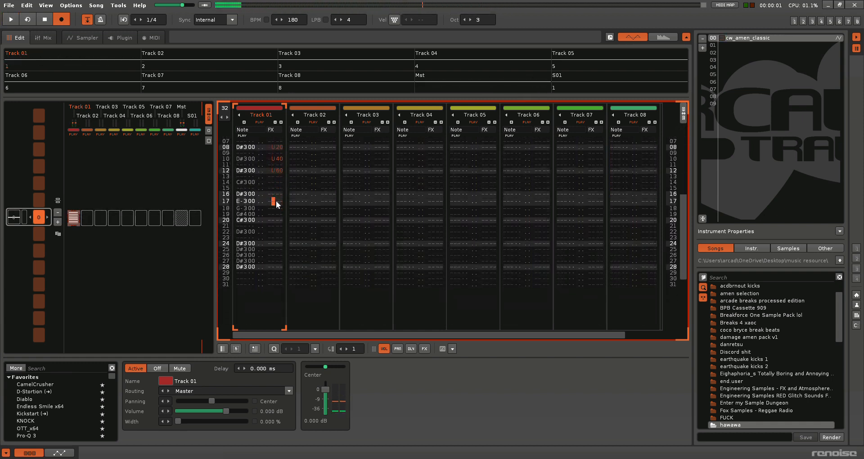
# Delete the pitch slide commands on lines 08, 10 and 12 of Track 01's effect column
pyautogui.scroll(9, 276, 201)
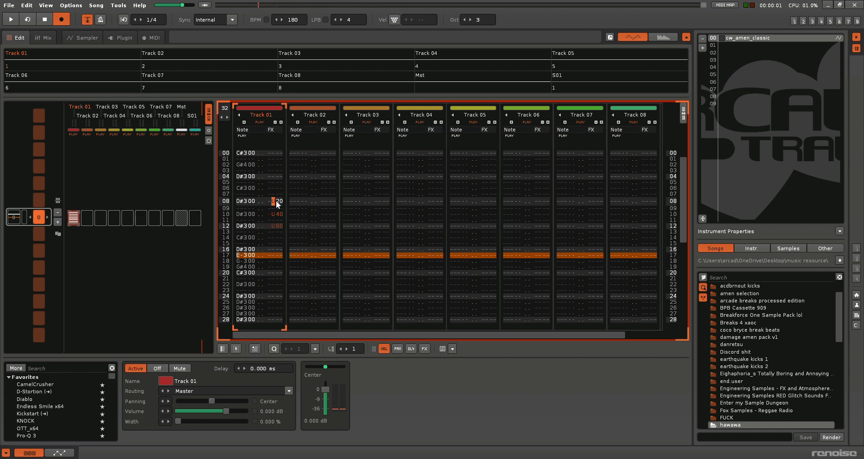
pyautogui.press('Delete')
pyautogui.press('Delete')
pyautogui.press('Delete')
pyautogui.press('Delete')
pyautogui.press('Delete')
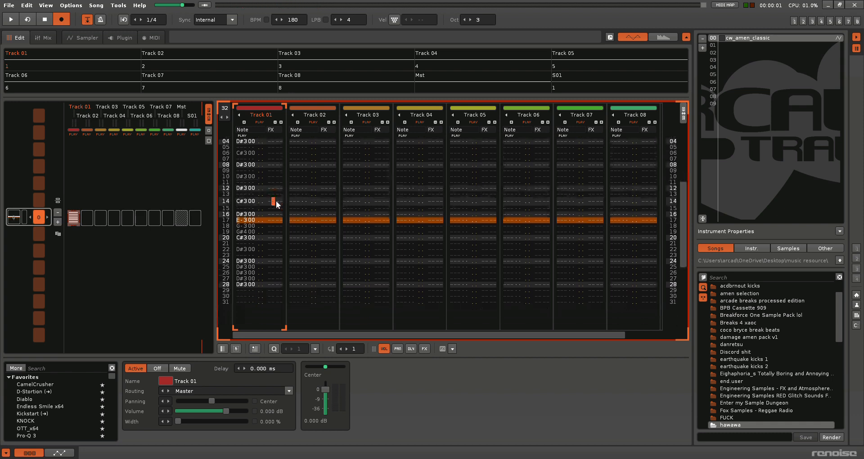
# Enter the upward pitch slide U50 on line 08 and the downward slide D50 on line 12 in Track 01's effect column
pyautogui.scroll(5, 276, 203)
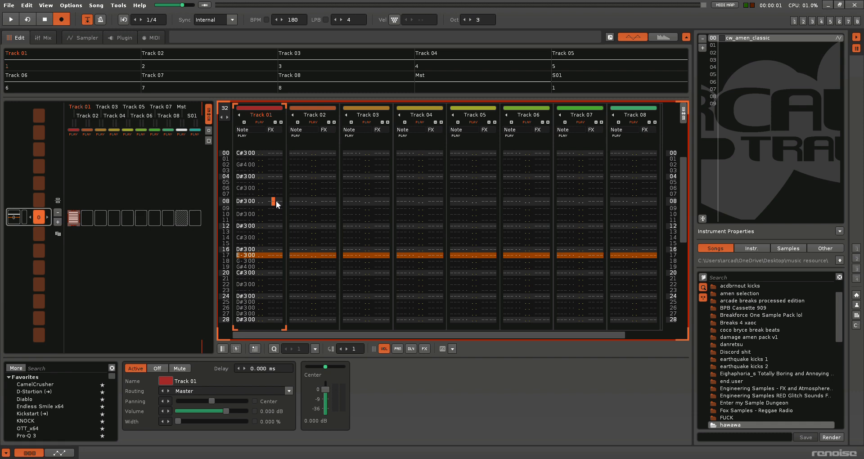
pyautogui.write('u50')
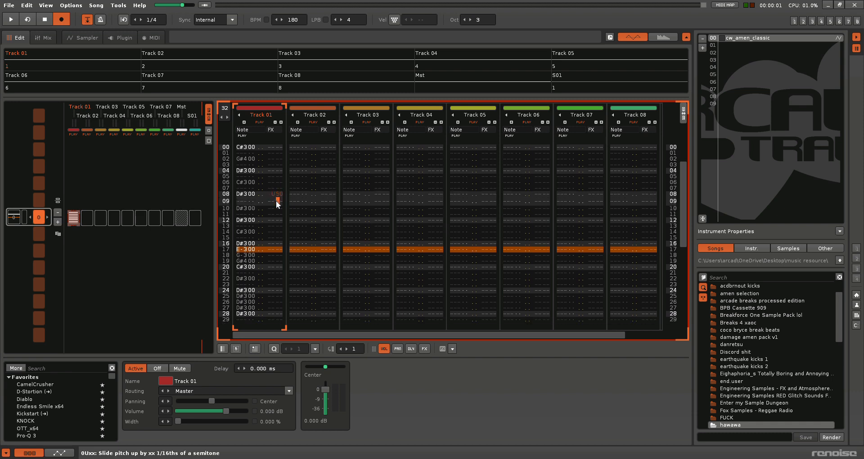
pyautogui.press('Down')
pyautogui.press('Down')
pyautogui.press('Down')
pyautogui.write('d0')
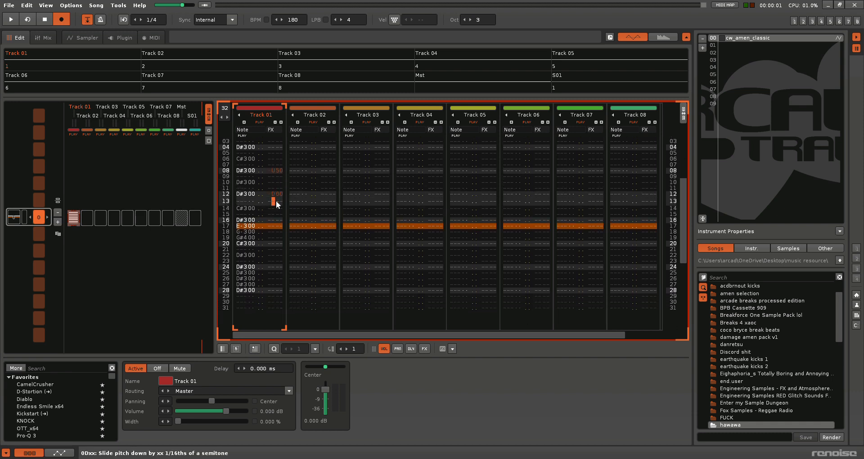
pyautogui.press('Up')
pyautogui.press('Up')
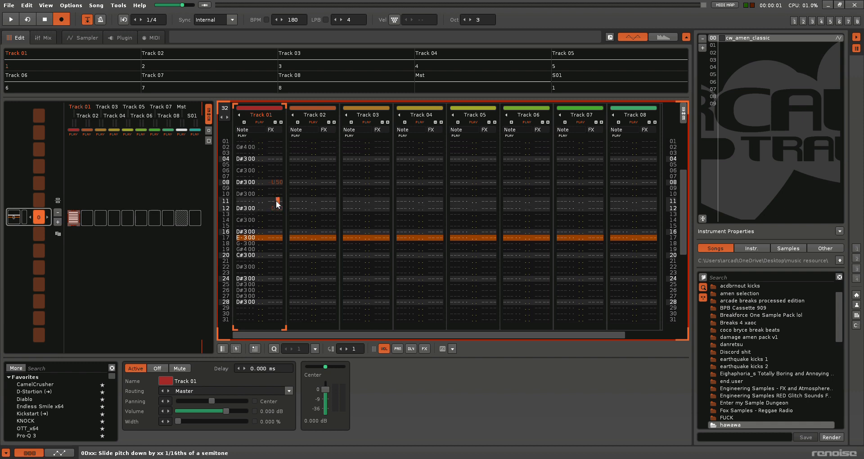
pyautogui.press('Up')
pyautogui.press('Up')
pyautogui.press('Up')
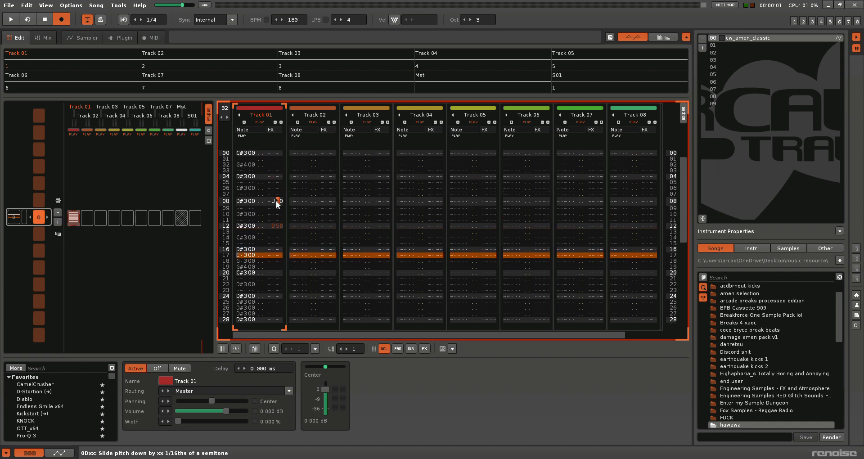
# Play Track 01's break with the upward slide on line 08 and the downward slide on line 12, then stop it
pyautogui.press('Down')
pyautogui.press('Down')
pyautogui.press('Down')
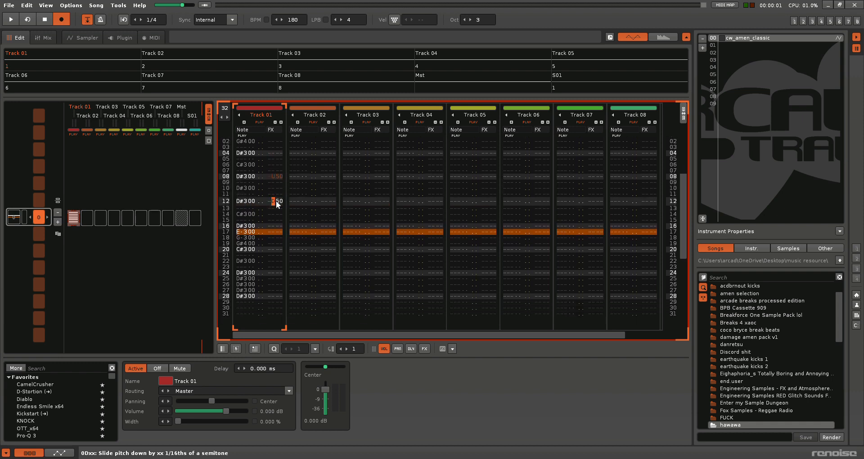
pyautogui.press('space')
pyautogui.press('space')
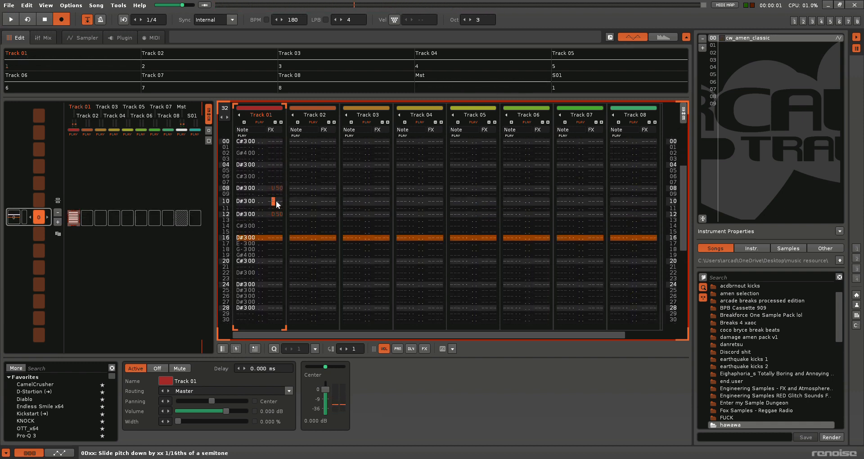
pyautogui.press('space')
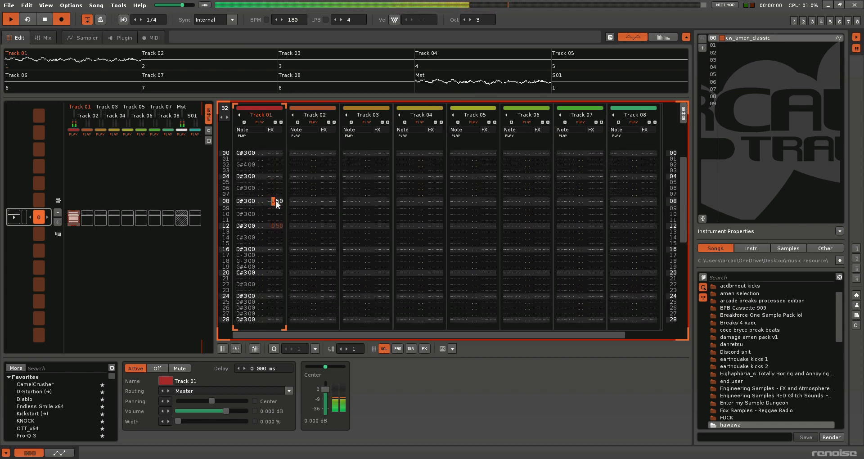
pyautogui.press('space')
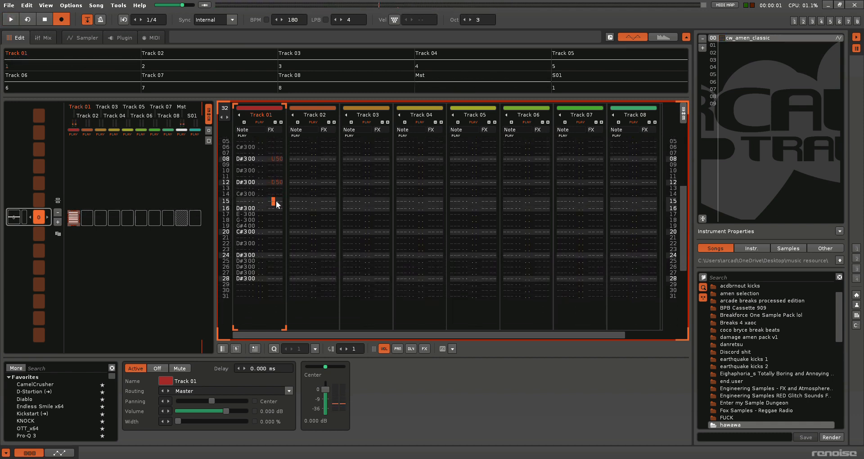
# Enter upward pitch slide commands on the four consecutive D#3 notes on lines 24 to 27 of Track 01
pyautogui.press('Down')
pyautogui.press('Down')
pyautogui.press('Down')
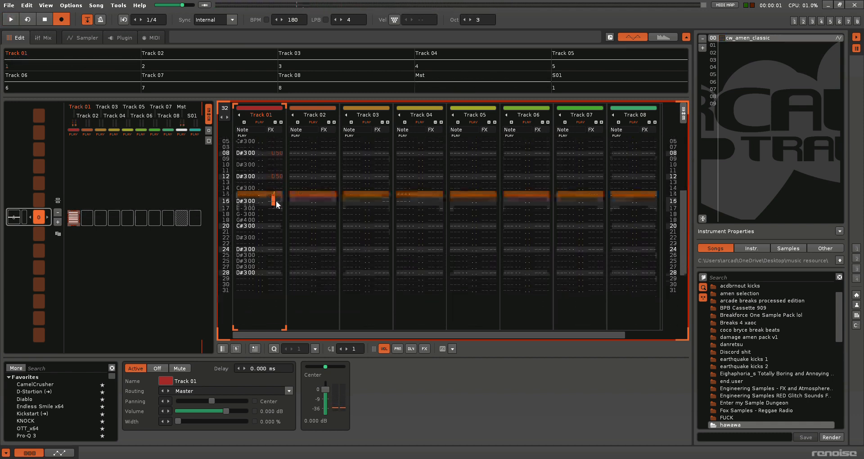
pyautogui.press('Up')
pyautogui.press('Up')
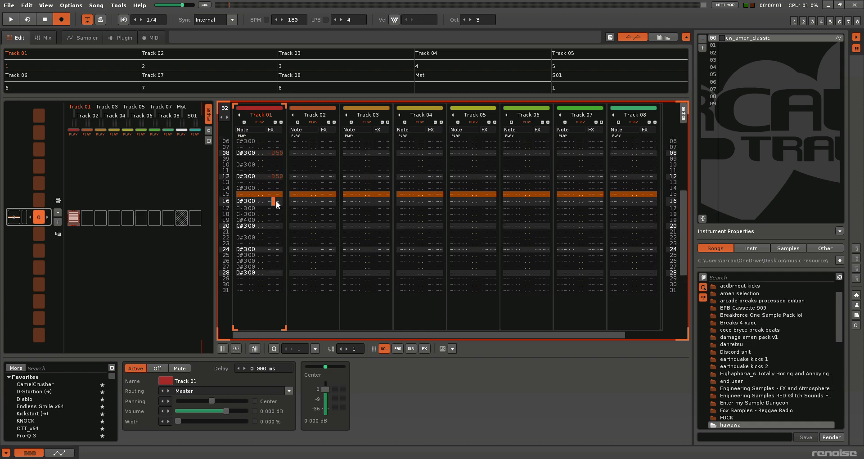
pyautogui.press('Down')
pyautogui.press('Down')
pyautogui.press('Down')
pyautogui.press('Up')
pyautogui.press('Up')
pyautogui.press('Up')
pyautogui.press('Down')
pyautogui.press('Down')
pyautogui.press('Down')
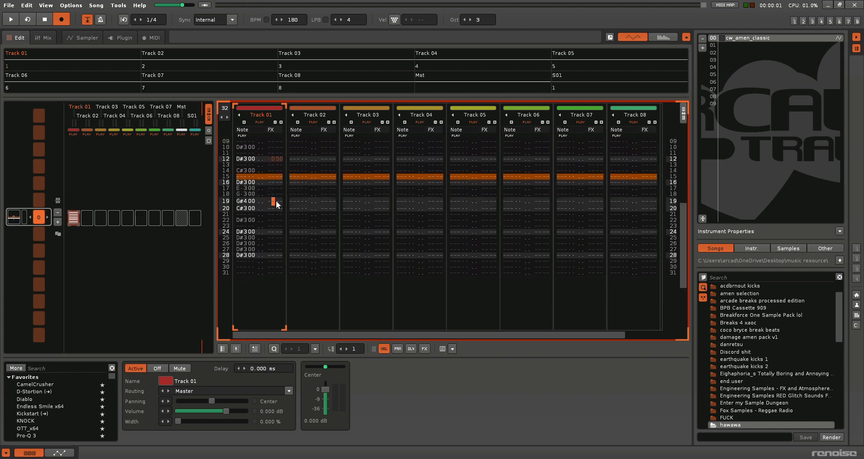
pyautogui.press('Down')
pyautogui.press('Down')
pyautogui.press('Down')
pyautogui.press('Down')
pyautogui.press('Down')
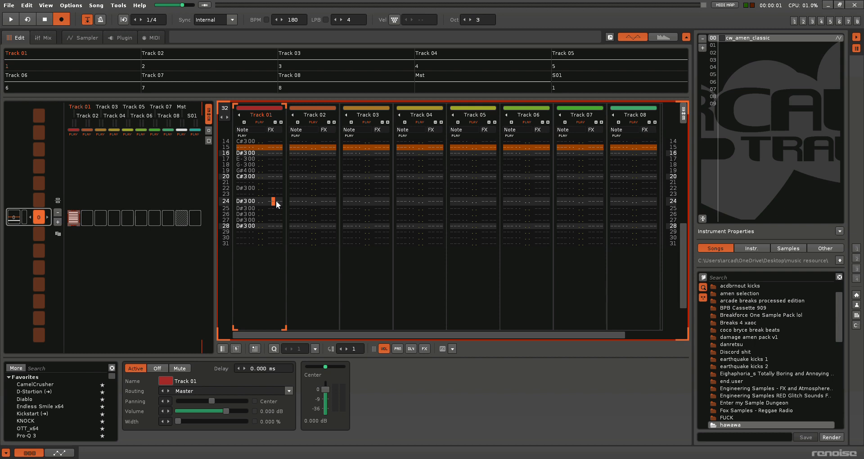
pyautogui.write('uuuu')
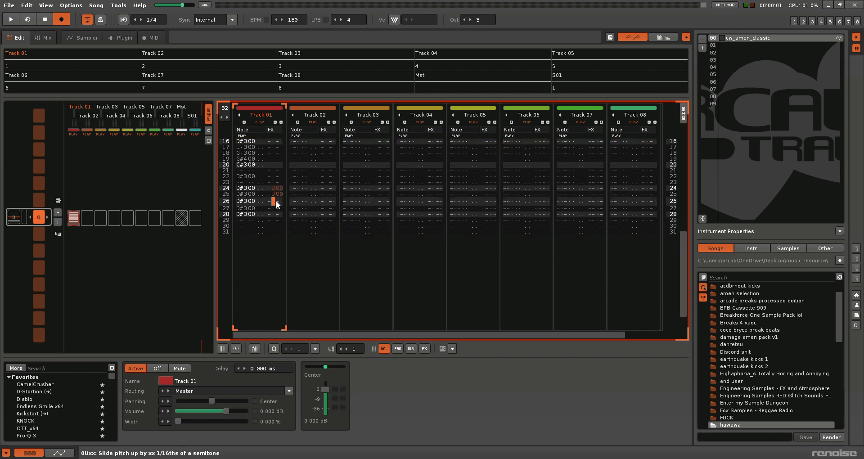
# Set the upward slides on lines 24 to 27 to U20, U40, U50 and U60, and briefly play the pattern
pyautogui.press('Up')
pyautogui.press('Up')
pyautogui.press('Up')
pyautogui.press('Up')
pyautogui.press('Right')
pyautogui.write('245')
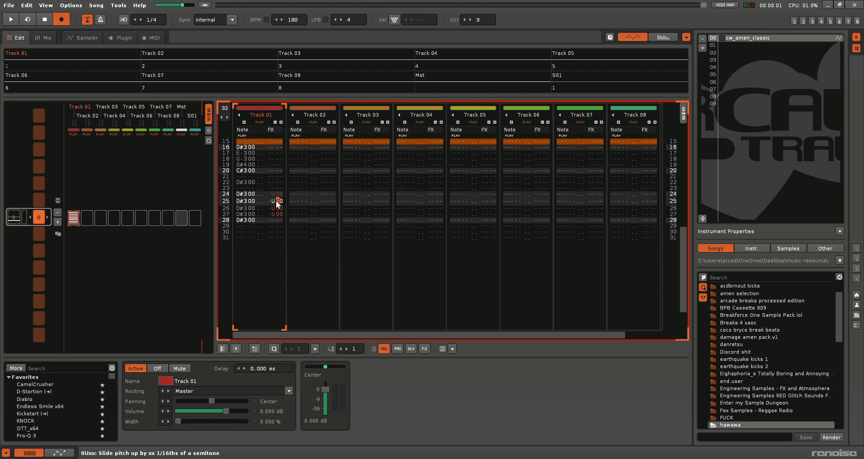
pyautogui.write('6')
pyautogui.press('space')
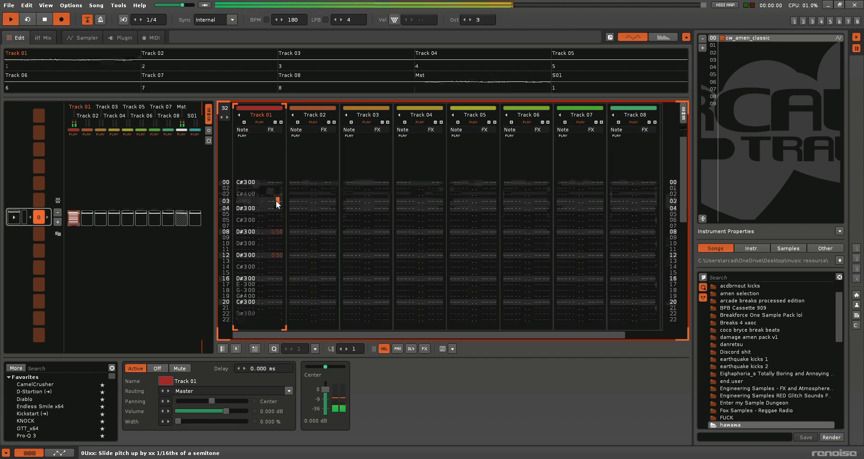
pyautogui.press('space')
# Raise Track 01's upward pitch slides to U60 on line 26 and U80 on line 27
pyautogui.press('Down')
pyautogui.press('Down')
pyautogui.press('Down')
pyautogui.press('Down')
pyautogui.press('Down')
pyautogui.press('Down')
pyautogui.press('Down')
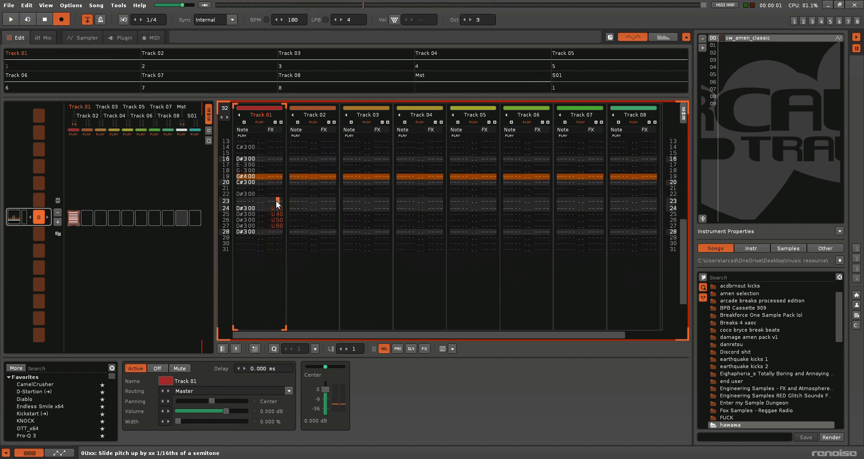
pyautogui.write('60 U7')
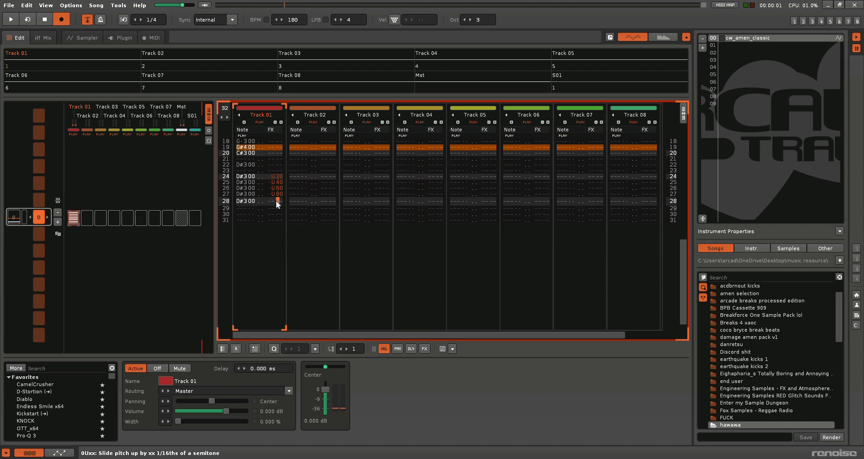
# Play the pattern through Track 01's rising pitch slides on lines 24 to 27, then stop it
pyautogui.press('space')
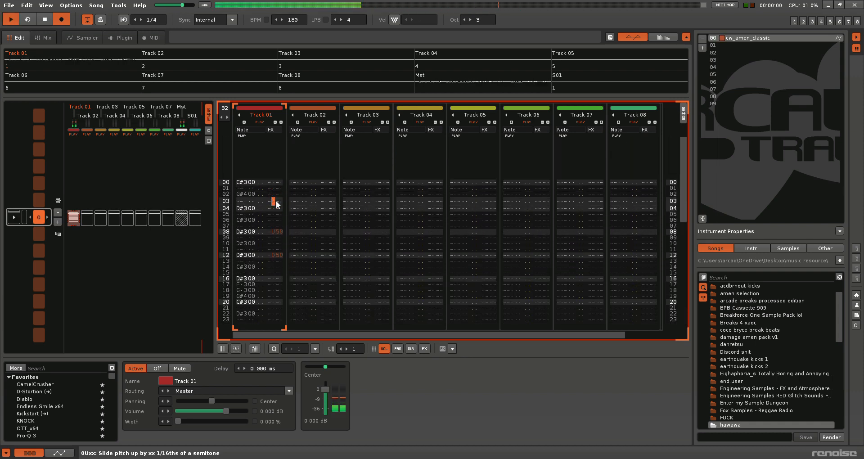
pyautogui.press('space')
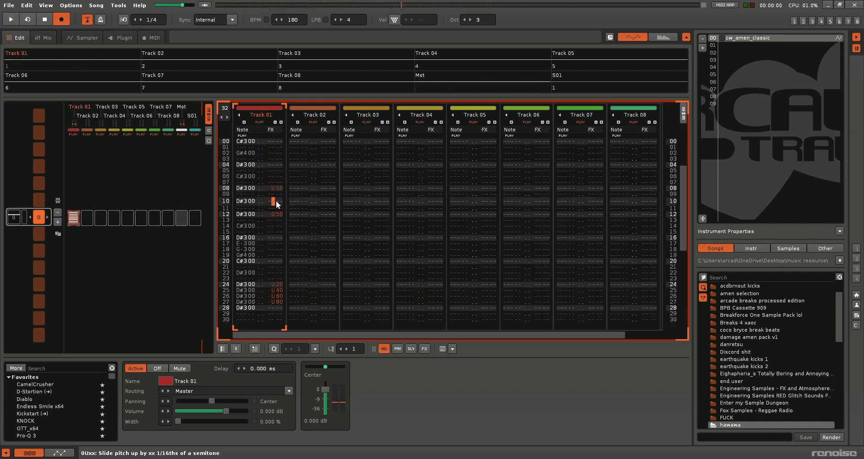
pyautogui.press('space')
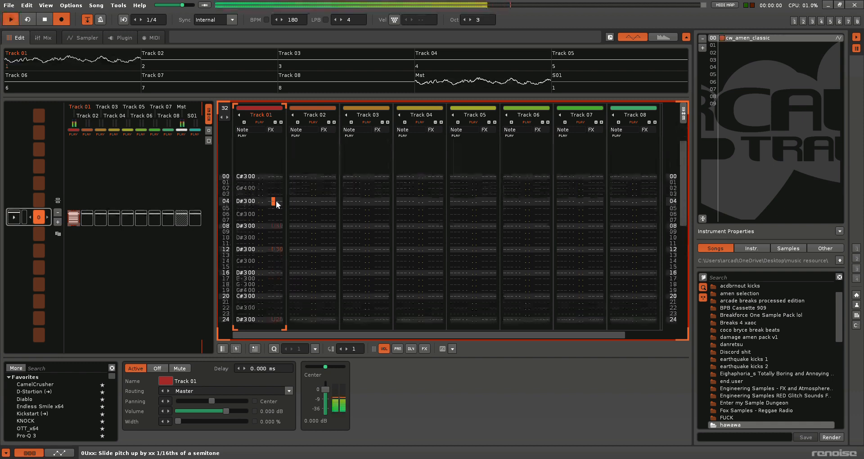
pyautogui.press('space')
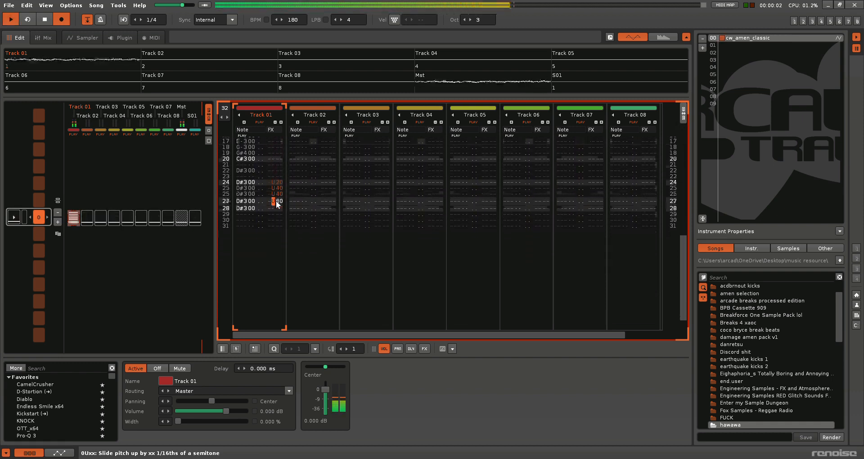
# Change the slides on lines 24 to 27 to the downward slides D20, D40, D60 and D80, and play the pattern
pyautogui.press('Up')
pyautogui.press('Up')
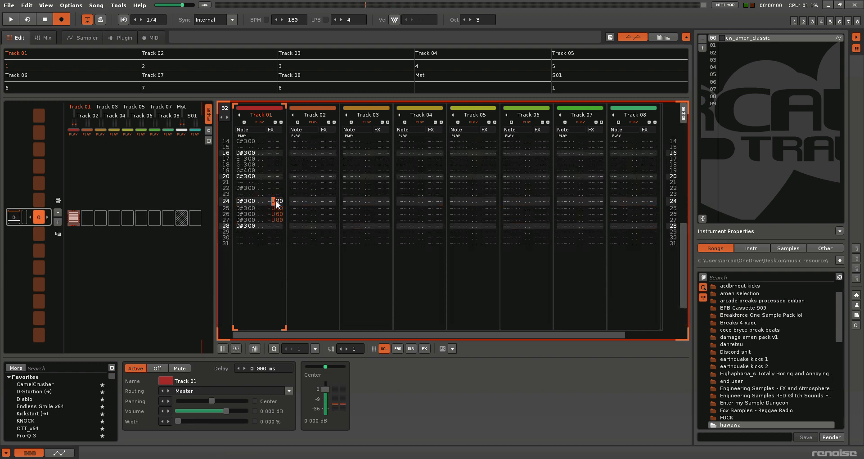
pyautogui.press('space')
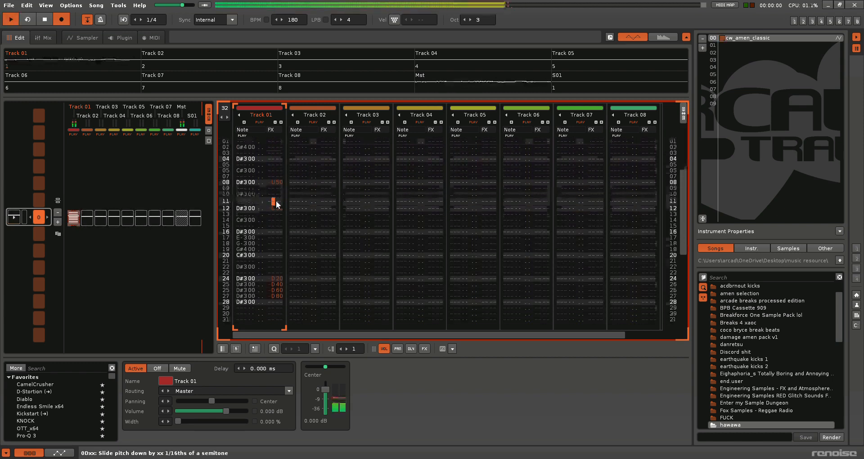
pyautogui.press('space')
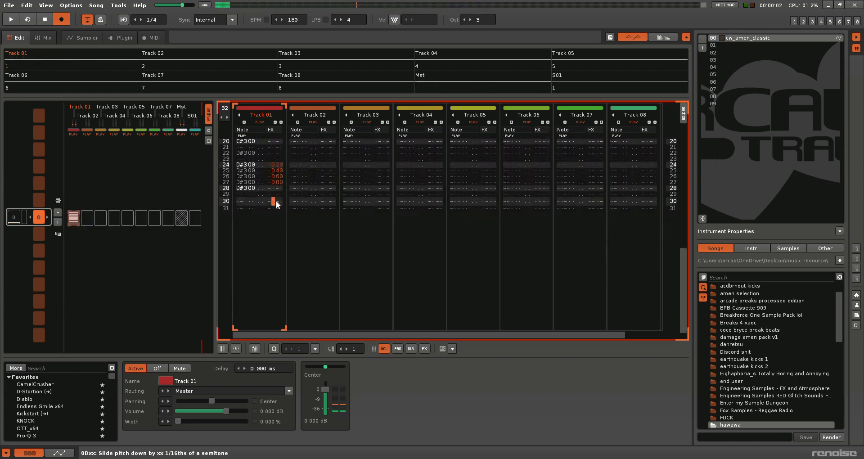
# Enter the downward slide D10 on line 28 and D00 on lines 29 to 31 of Track 01's effect column
pyautogui.press('Up')
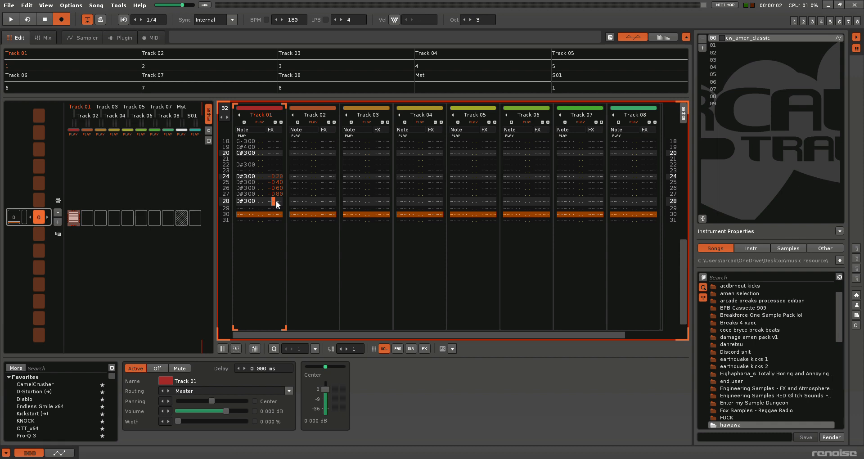
pyautogui.write('d')
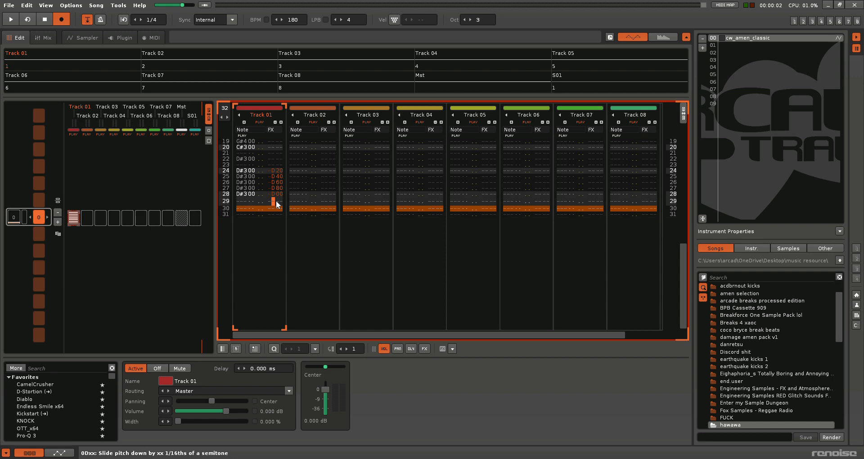
pyautogui.press('Up')
pyautogui.press('Right')
pyautogui.write('1ddd')
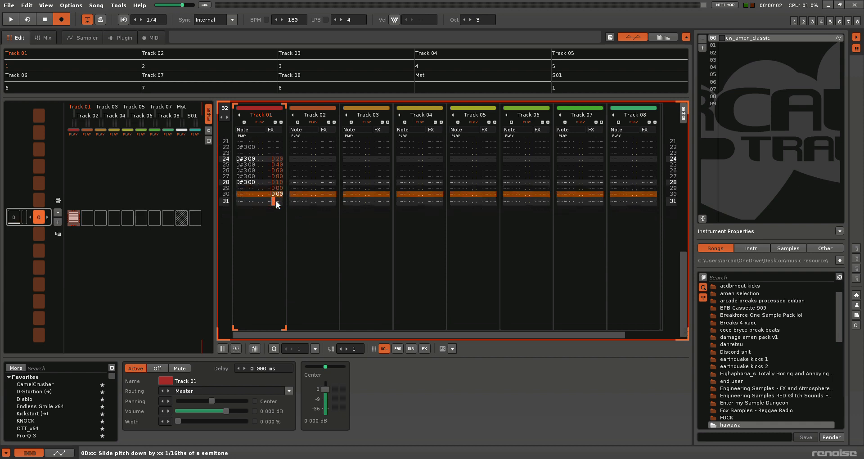
pyautogui.press('Up')
pyautogui.press('Up')
pyautogui.press('Up')
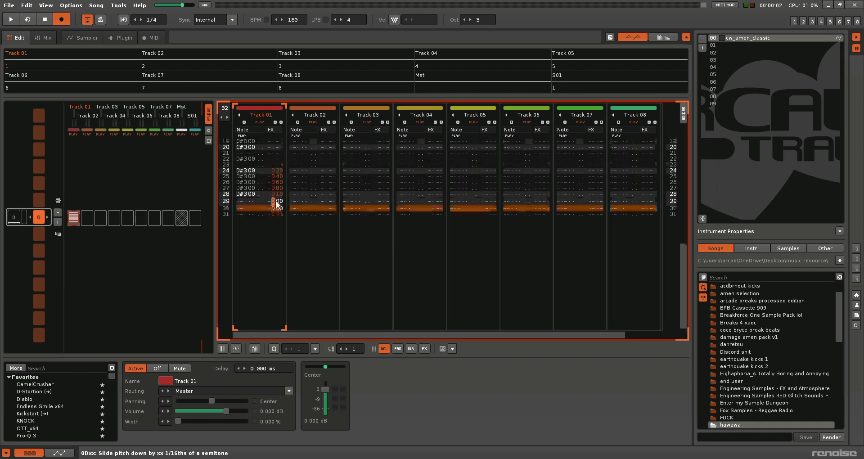
# Solo Track 02 and enter C#3 notes on its lines 00, 04 and 08
pyautogui.rightClick(313, 122)
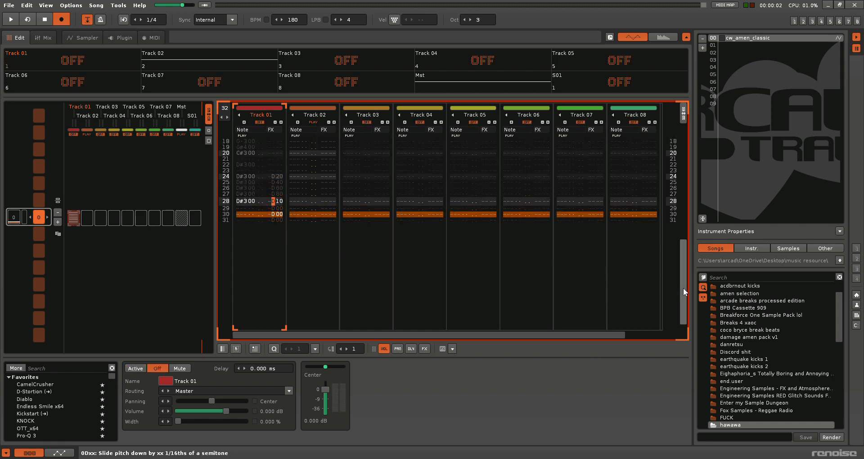
pyautogui.moveTo(684, 288); pyautogui.dragTo(683, 173)
pyautogui.click(291, 203)
pyautogui.press('s')
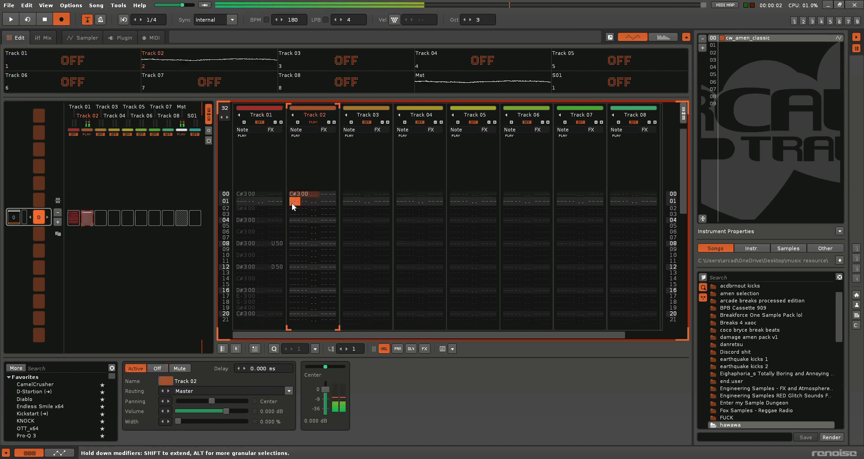
pyautogui.press('Down')
pyautogui.press('Down')
pyautogui.press('Down')
pyautogui.press('s')
pyautogui.press('Down')
pyautogui.press('Down')
pyautogui.press('Down')
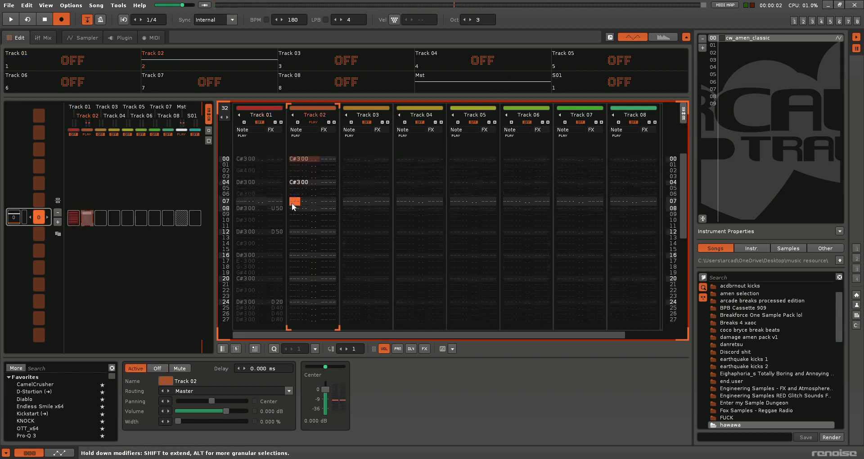
pyautogui.press('s')
pyautogui.press('Down')
# Enter the downward pitch slide D40 on line 00 in Track 02's effect column
pyautogui.press('Up')
pyautogui.press('Up')
pyautogui.press('Up')
pyautogui.press('Up')
pyautogui.press('Up')
pyautogui.press('Up')
pyautogui.press('Up')
pyautogui.press('Up')
pyautogui.press('Up')
pyautogui.press('Up')
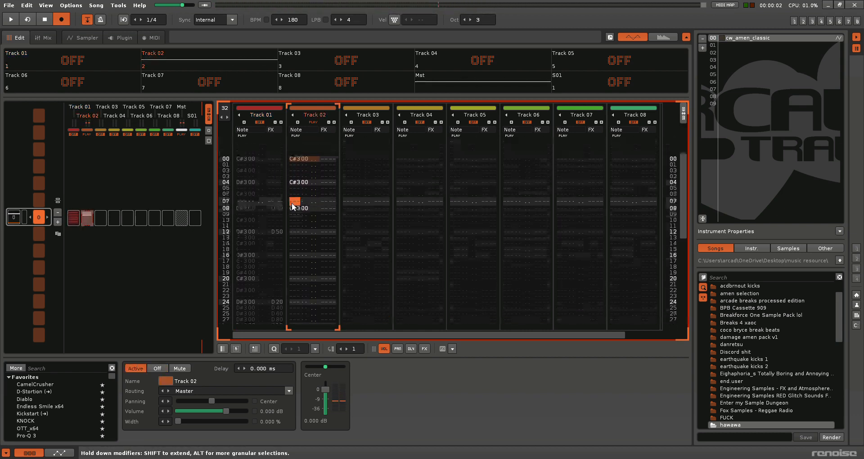
pyautogui.press('Right')
pyautogui.press('Right')
pyautogui.press('Right')
pyautogui.press('Right')
pyautogui.press('Right')
pyautogui.press('Right')
pyautogui.write('d')
pyautogui.press('Right')
pyautogui.write('4')
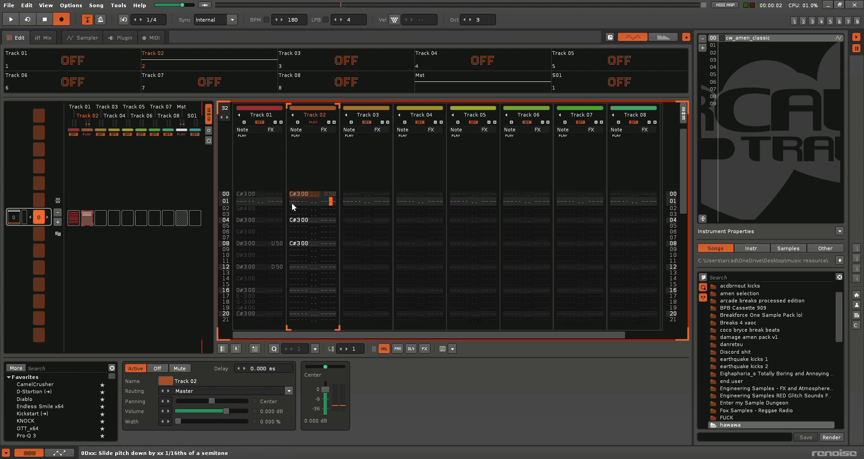
# Enter the downward pitch slide D80 on line 04 in Track 02's effect column
pyautogui.press('space')
pyautogui.press('space')
pyautogui.press('Left')
pyautogui.press('Up')
pyautogui.press('Up')
pyautogui.press('Up')
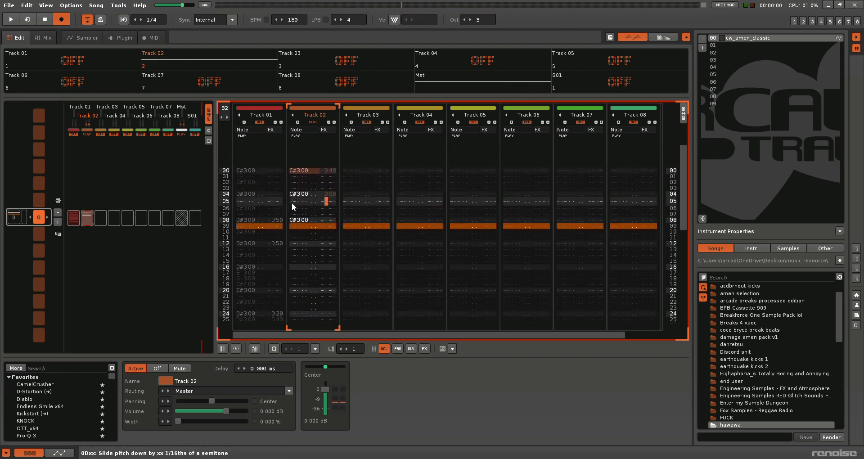
pyautogui.write('8')
pyautogui.press('space')
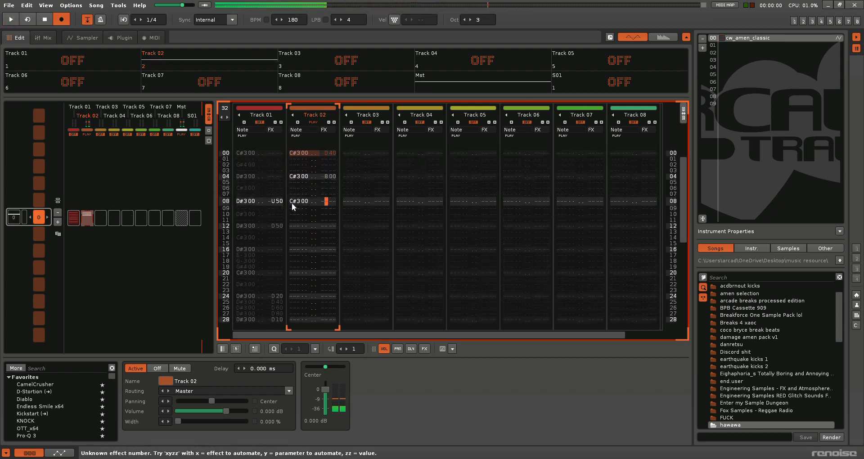
pyautogui.write('d')
pyautogui.press('space')
pyautogui.press('Up')
pyautogui.press('Right')
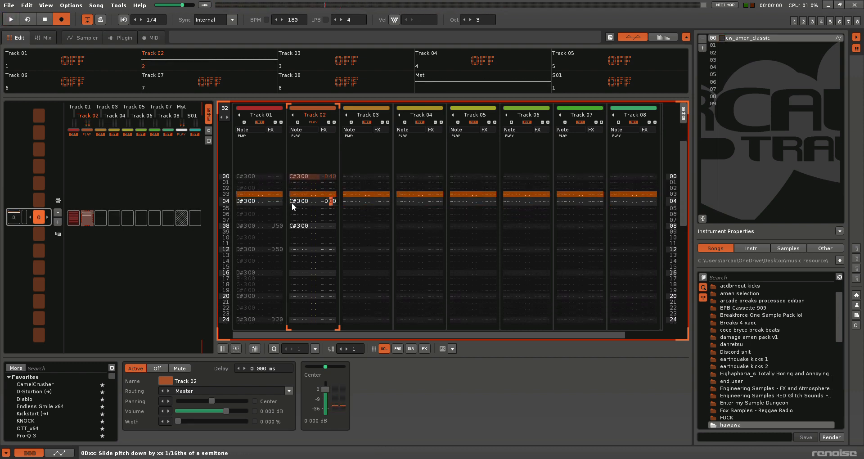
pyautogui.write('8')
# Play Track 02's pattern to hear the D40 and D80 slides on lines 00 and 04
pyautogui.press('space')
pyautogui.press('space')
pyautogui.press('space')
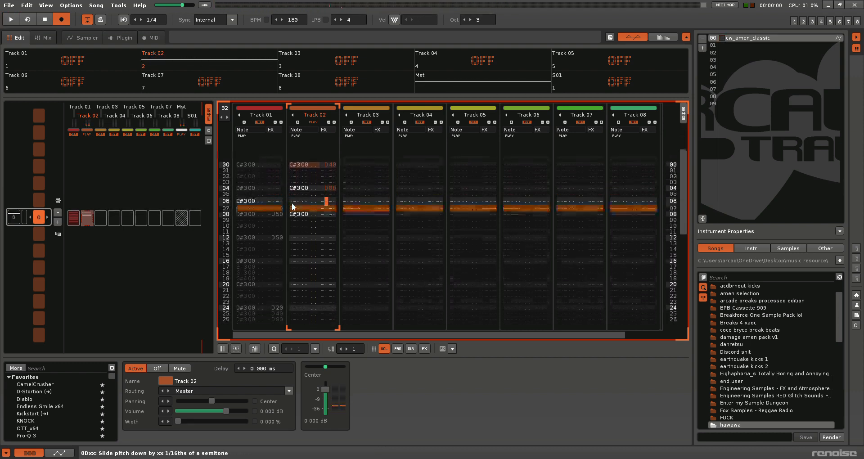
pyautogui.press('space')
pyautogui.press('space')
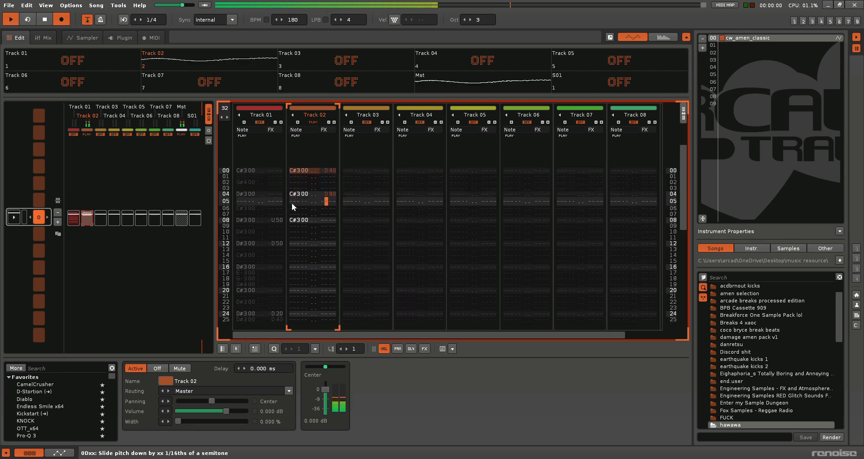
pyautogui.press('space')
# Enter the downward pitch slide D10 on line 08 in Track 02's effect column
pyautogui.press('Down')
pyautogui.press('Down')
pyautogui.write('d')
pyautogui.press('Right')
pyautogui.write('1')
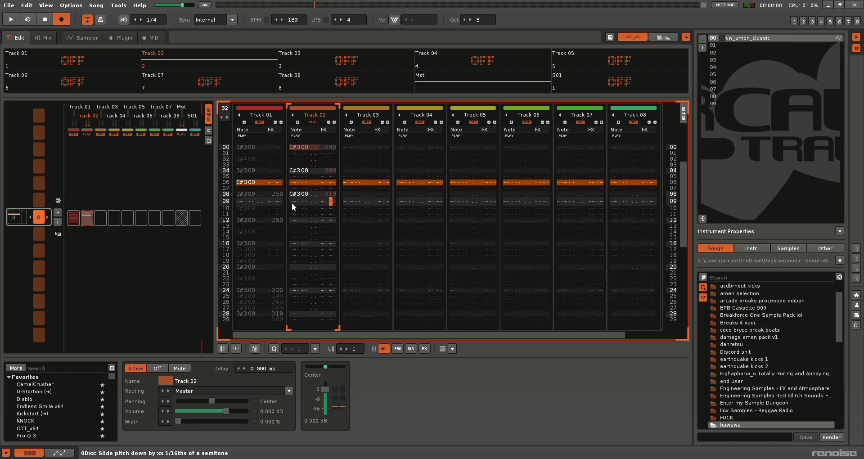
# Continue the slide from line 08 with D00 on lines 09 to 11 of Track 02's effect column
pyautogui.press('Left')
pyautogui.write('ddd')
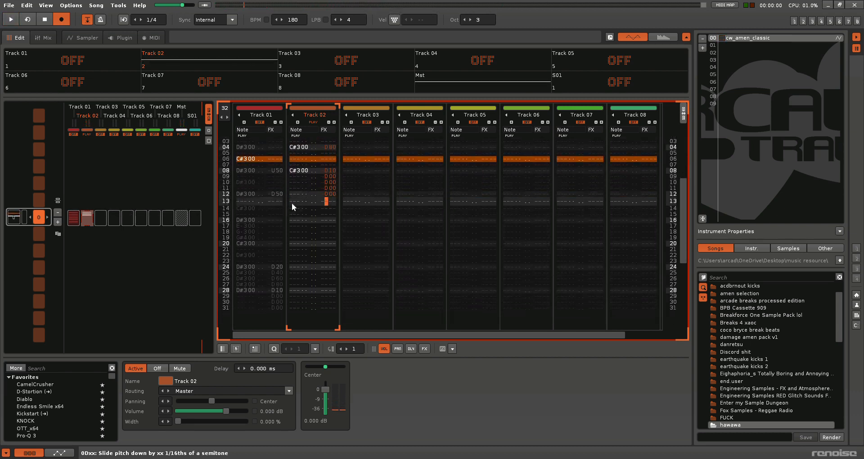
pyautogui.press('Down')
pyautogui.press('Up')
pyautogui.press('Up')
pyautogui.press('Up')
pyautogui.press('Up')
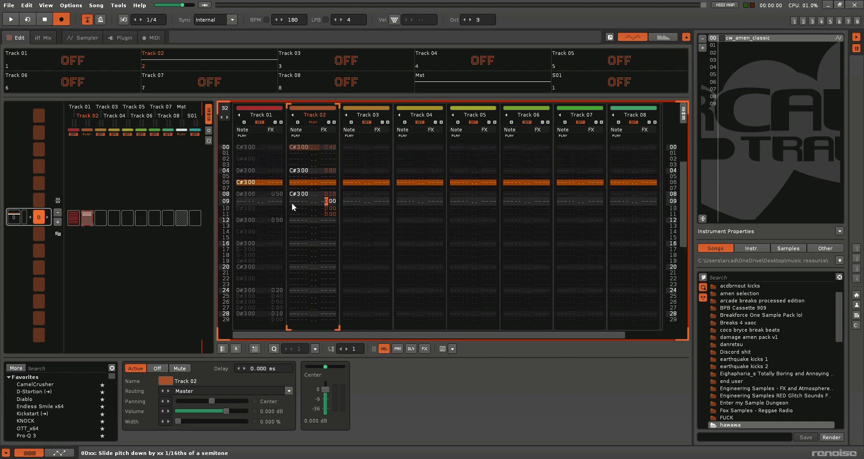
# Review the three sliced notes and their slides in Track 02, and play the pattern from line 00
pyautogui.press('Down')
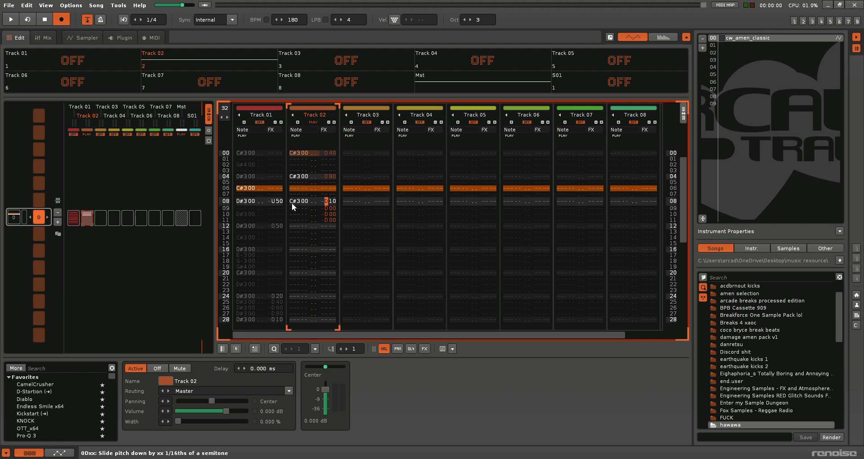
pyautogui.press('Up')
pyautogui.press('Up')
pyautogui.press('Right')
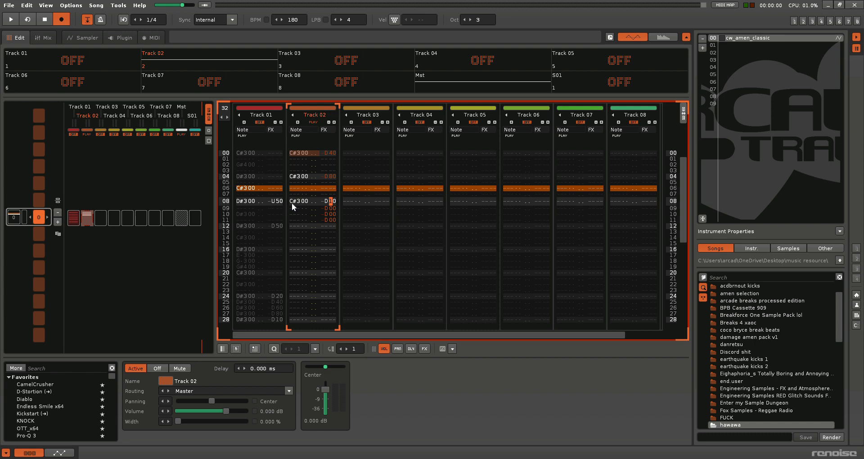
pyautogui.click(299, 177)
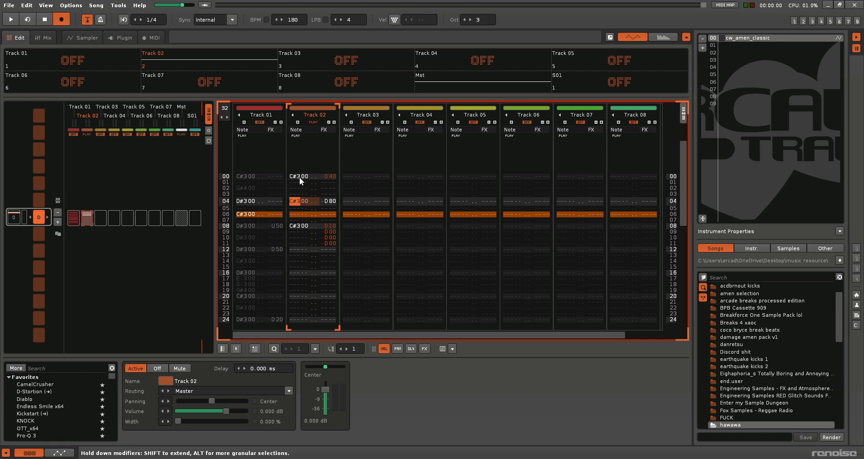
pyautogui.click(327, 226)
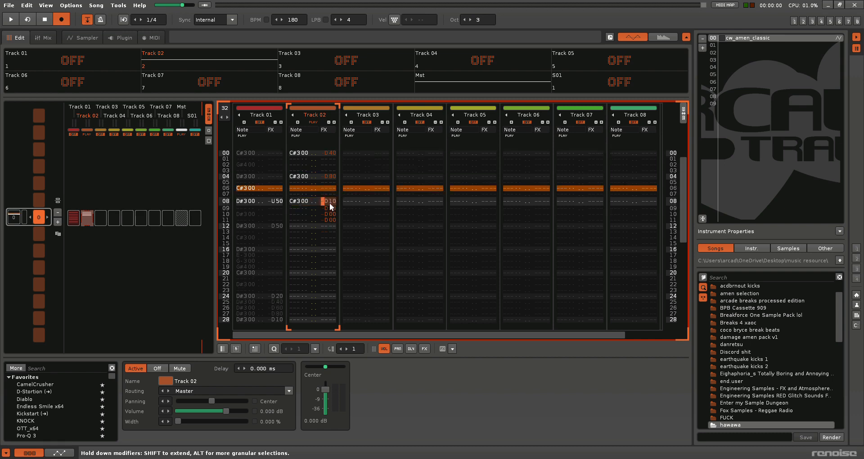
pyautogui.click(291, 153)
pyautogui.press('space')
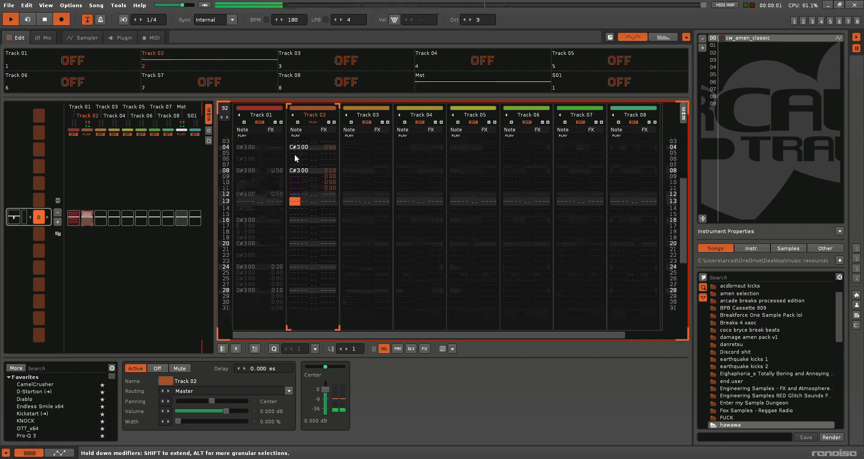
pyautogui.press('space')
pyautogui.click(332, 167)
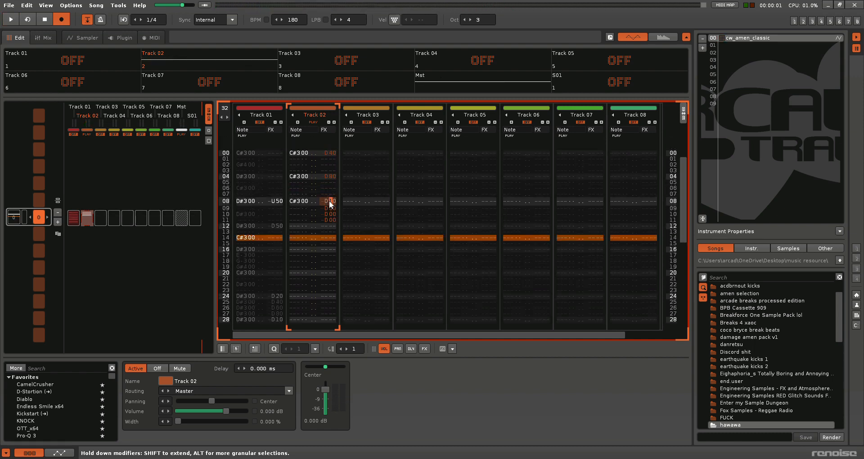
# Change the slide on line 08 of Track 02 to D40 and play the result
pyautogui.write('4')
pyautogui.press('space')
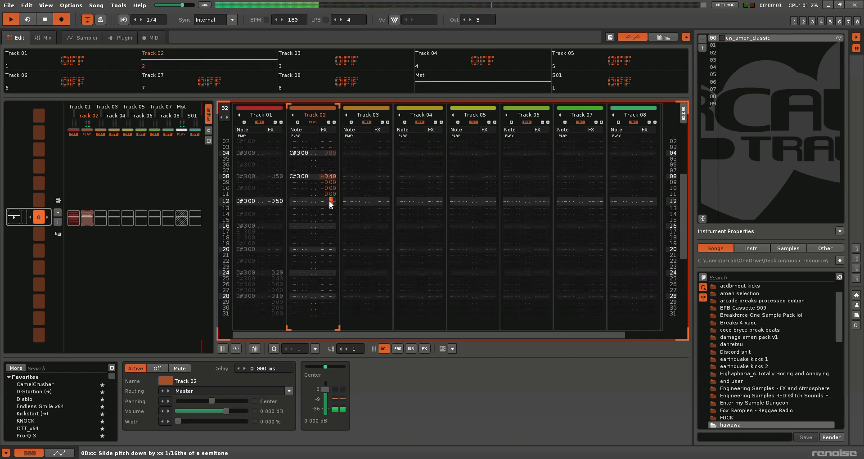
pyautogui.press('space')
pyautogui.press('space')
pyautogui.press('space')
pyautogui.press('Left')
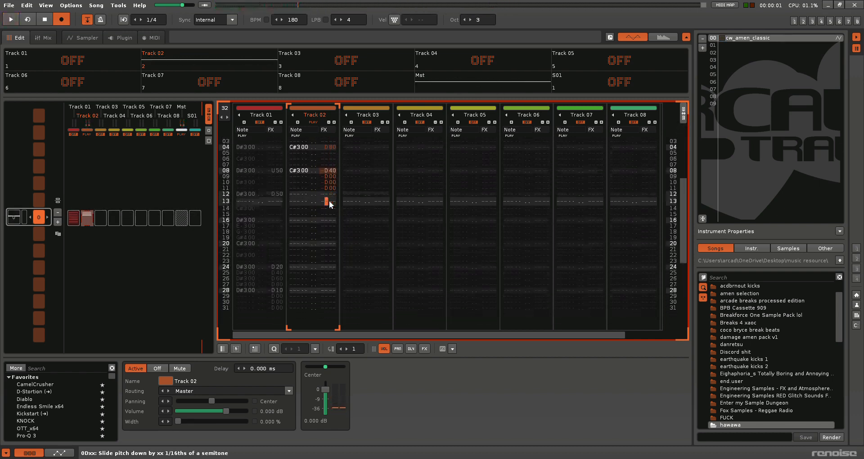
# Change the slide on line 08 of Track 02 to D60 and play the result
pyautogui.press('Up')
pyautogui.press('Up')
pyautogui.press('Up')
pyautogui.press('Up')
pyautogui.press('space')
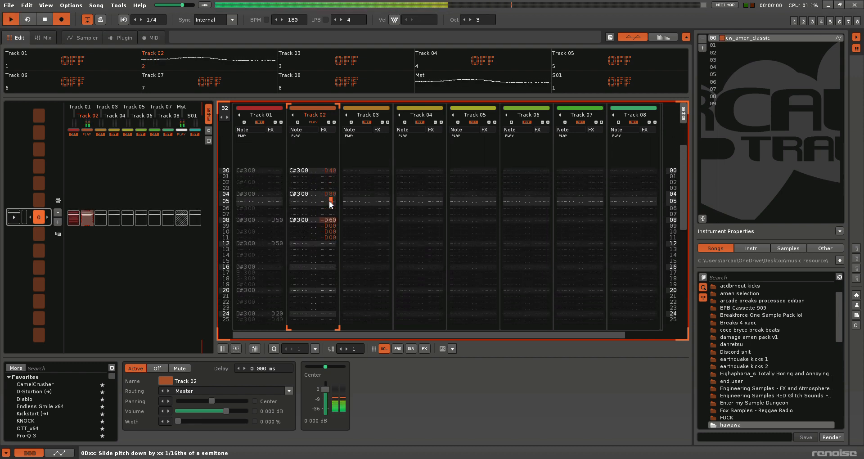
pyautogui.press('space')
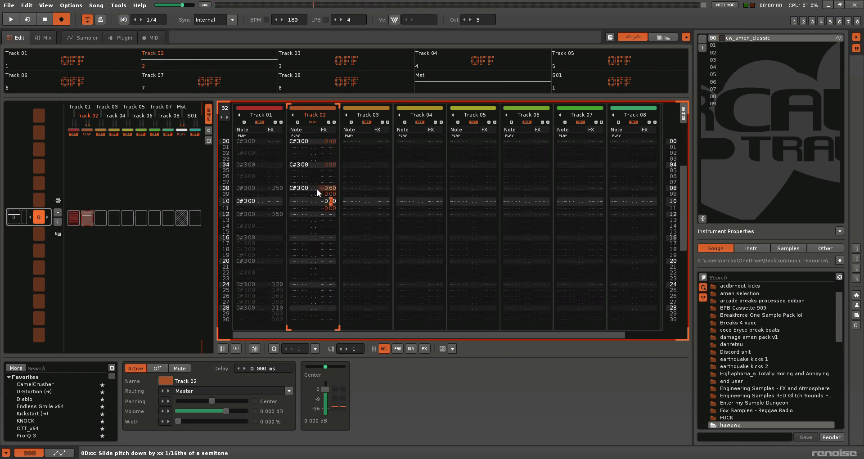
# Replace the notes on lines 00, 04 and 08 of Track 02 with D#3
pyautogui.click(296, 141)
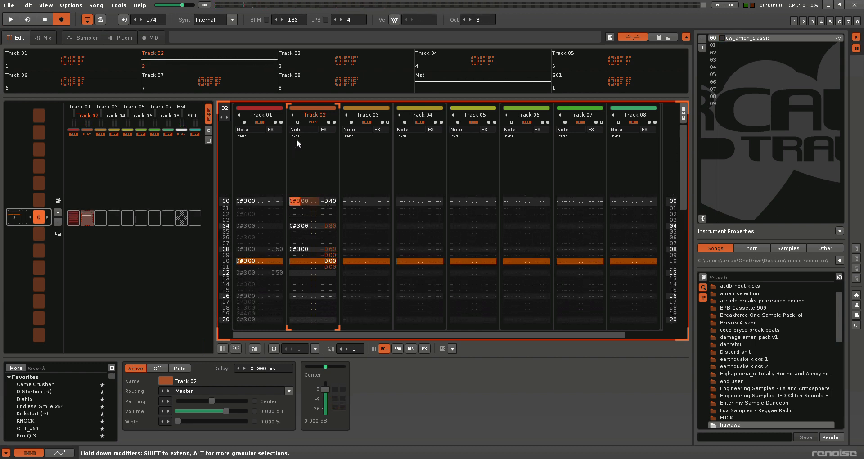
pyautogui.press('d')
pyautogui.press('d')
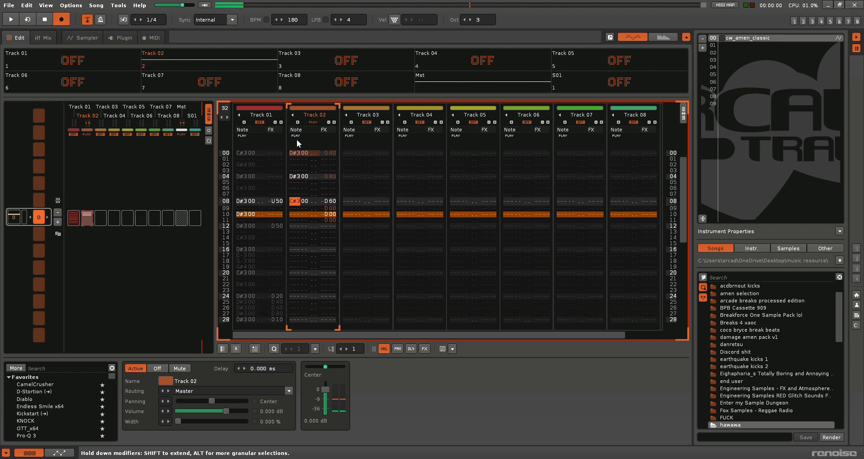
pyautogui.press('d')
# Set the slide on line 08 of Track 02 to D10 and play it with the D#3 notes
pyautogui.press('Up')
pyautogui.press('Right')
pyautogui.press('Right')
pyautogui.press('Right')
pyautogui.press('Right')
pyautogui.press('Right')
pyautogui.press('Right')
pyautogui.press('Right')
pyautogui.press('1')
pyautogui.press('space')
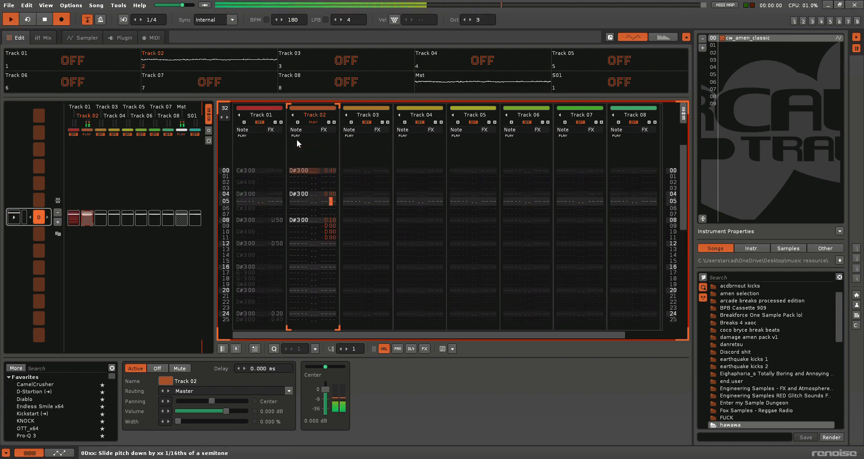
# Set the slide on line 08 of Track 02 back to D60 and play the D#3 notes
pyautogui.press('space')
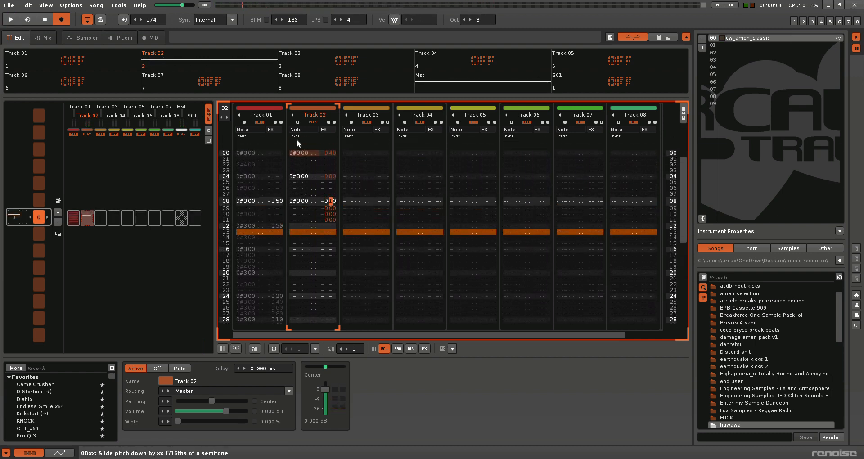
pyautogui.press('space')
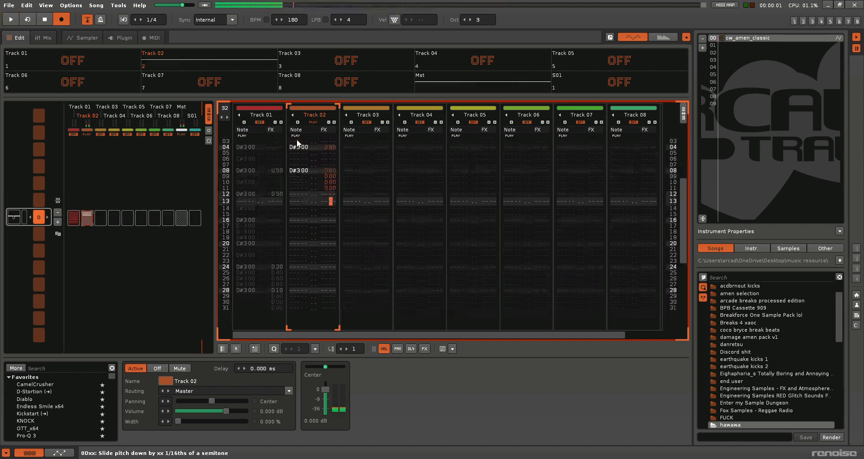
pyautogui.press('space')
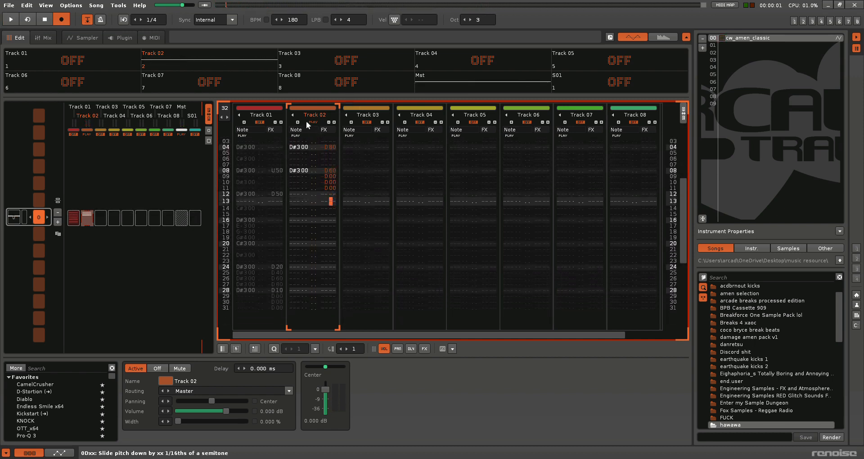
# Clear Track 02's contents from the pattern and solo Track 01
pyautogui.click(89, 217)
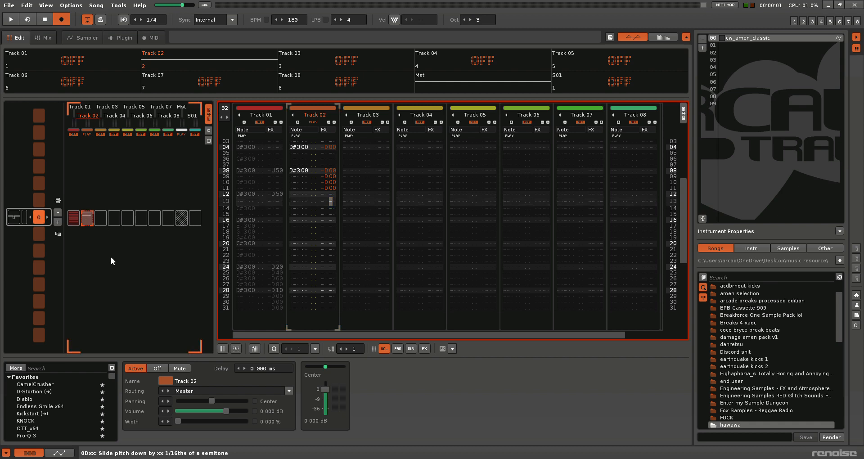
pyautogui.press('Delete')
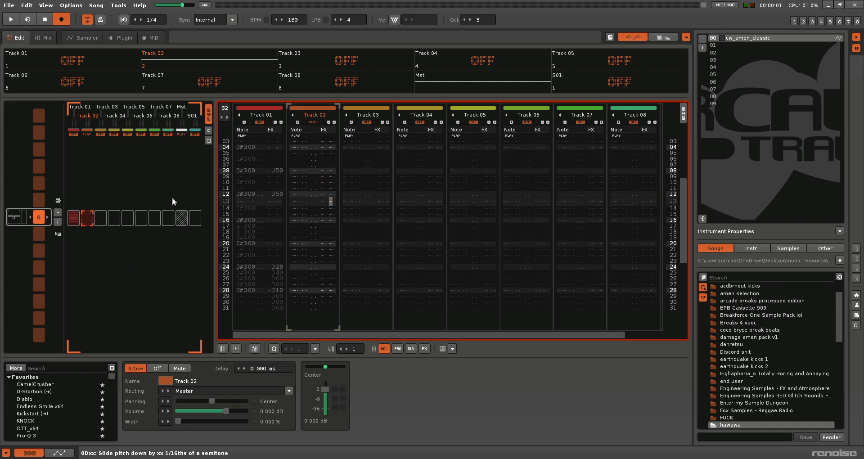
pyautogui.doubleClick(265, 122)
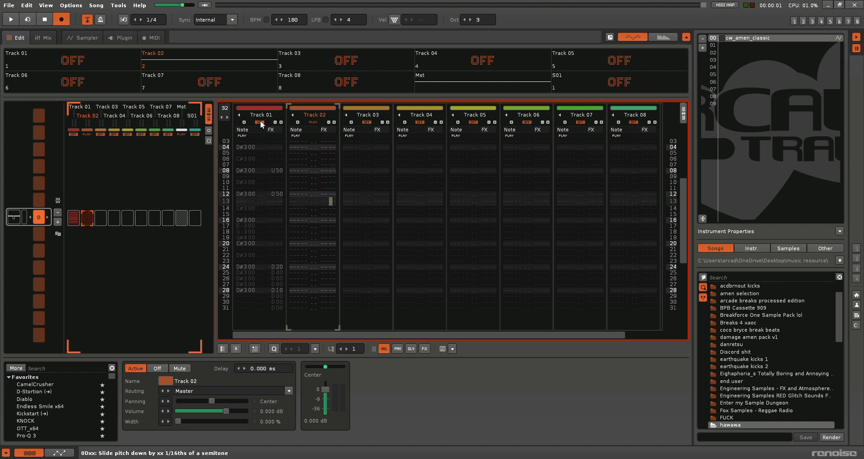
# Change the slide on line 28 of Track 01 to D60 and play the pattern
pyautogui.click(279, 290)
pyautogui.write('6')
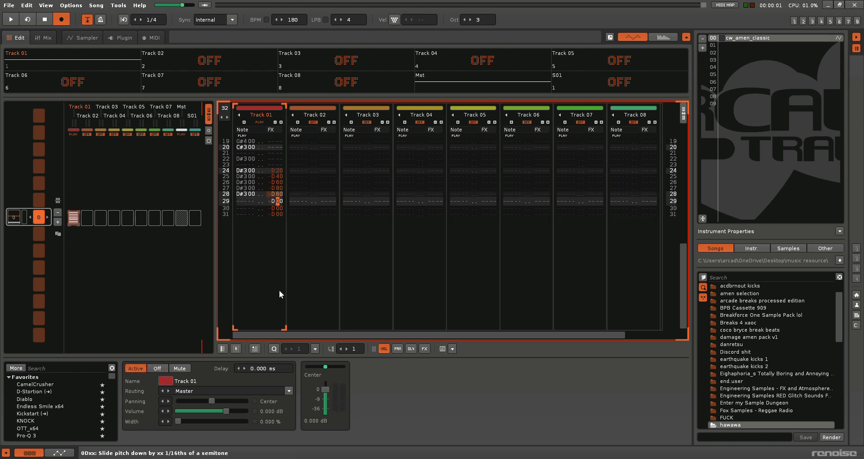
pyautogui.press('Up')
pyautogui.press('Up')
pyautogui.press('Up')
pyautogui.press('Up')
pyautogui.press('Up')
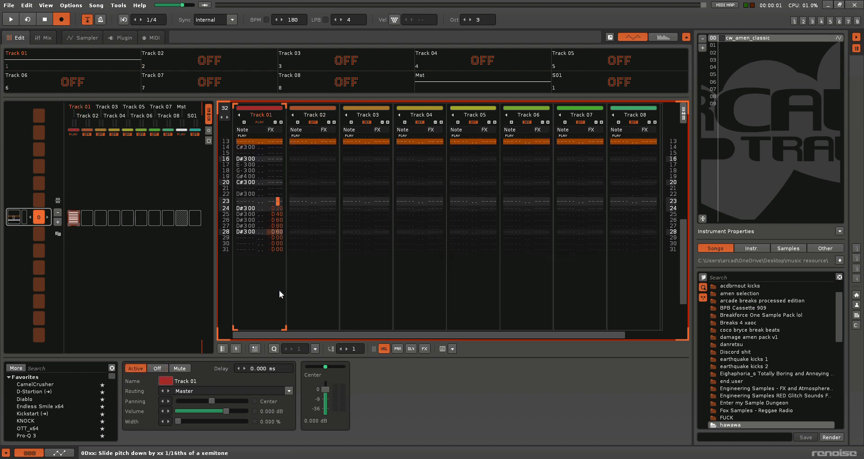
pyautogui.press('Down')
pyautogui.press('Down')
pyautogui.press('Down')
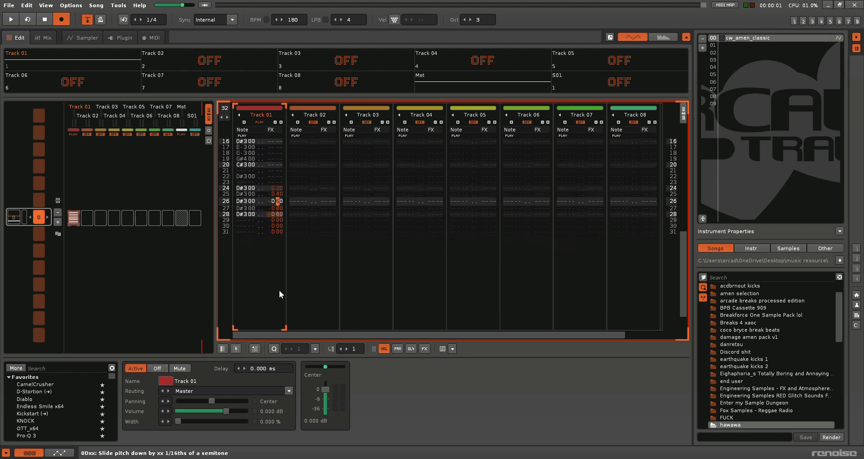
pyautogui.write('8')
pyautogui.press('Down')
pyautogui.press('Down')
pyautogui.press('Down')
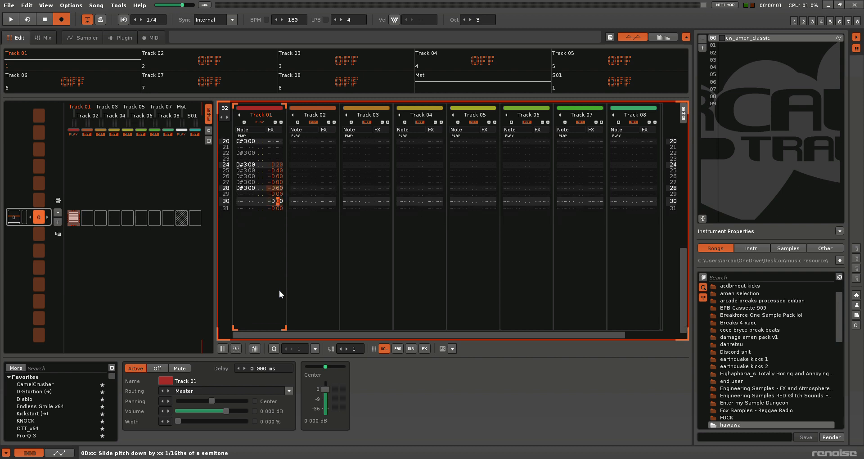
pyautogui.press('Up')
pyautogui.press('Up')
pyautogui.press('Up')
pyautogui.press('Left')
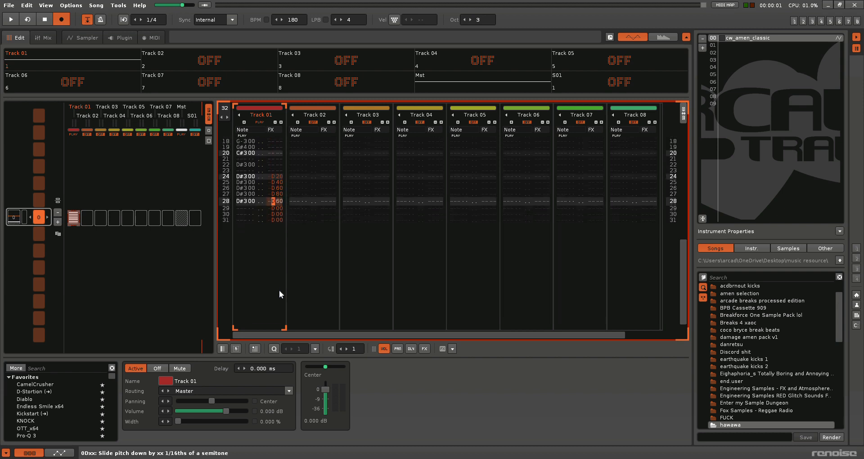
pyautogui.press('space')
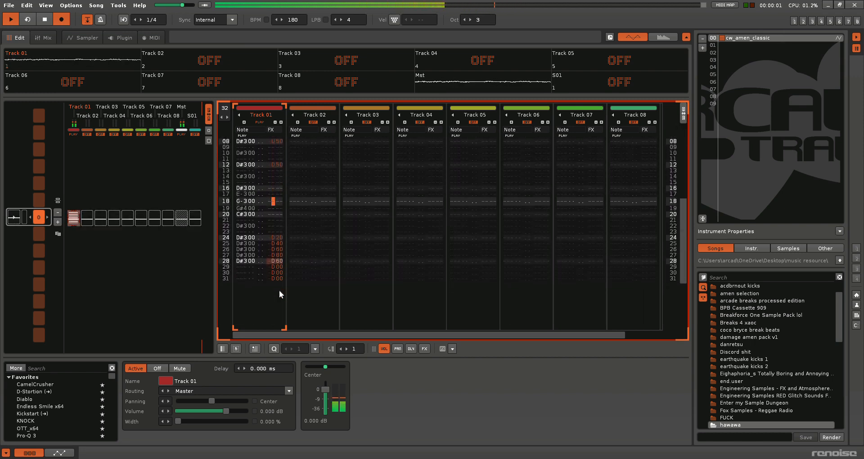
pyautogui.press('space')
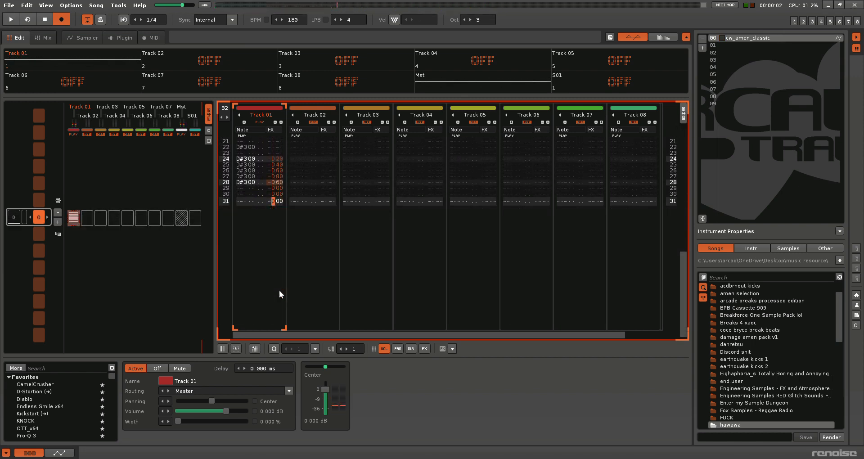
# Switch the effect commands on lines 24 to 27 of Track 01 from pitch slide down to pitch slide up (U)
pyautogui.click(276, 164)
pyautogui.write('u')
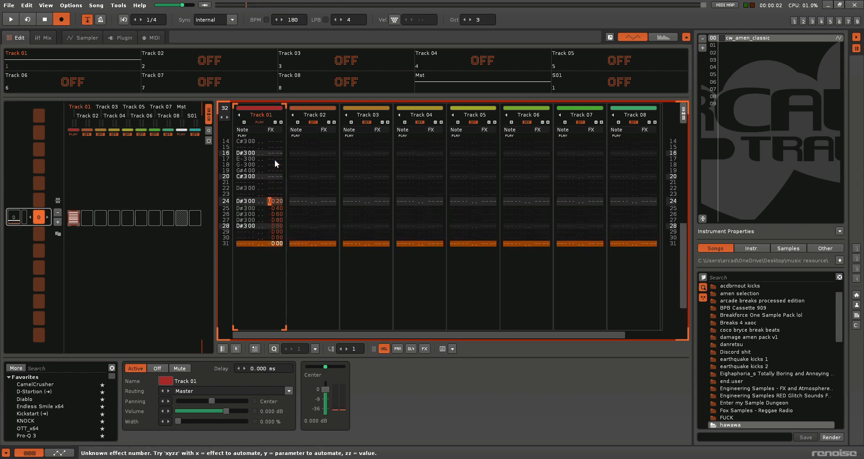
pyautogui.press('Delete')
pyautogui.press('Up')
pyautogui.press('Right')
pyautogui.write('uu')
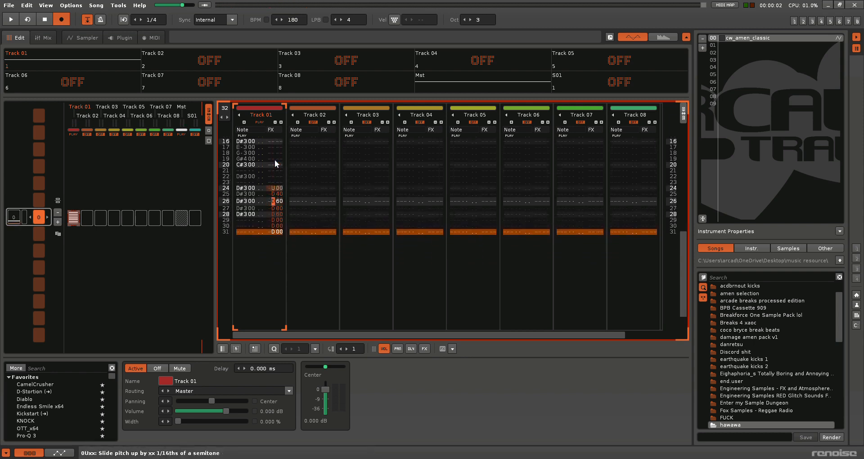
pyautogui.write('uu')
# Set the amount of the upward slide on line 24 of Track 01 to 20
pyautogui.press('Right')
pyautogui.press('Up')
pyautogui.press('Up')
pyautogui.press('Up')
pyautogui.press('Up')
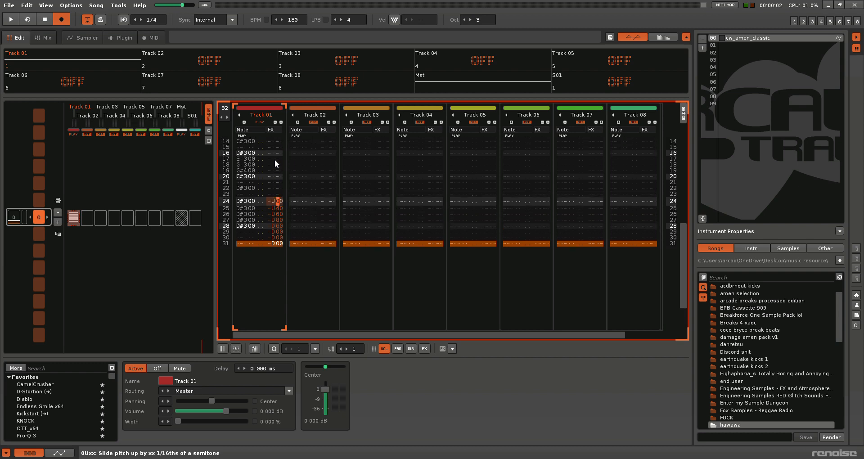
pyautogui.write('2')
# Play the pattern to hear the upward slides on lines 24 to 27 of Track 01
pyautogui.press('Down')
pyautogui.press('Down')
pyautogui.press('Down')
pyautogui.press('Left')
pyautogui.press('Right')
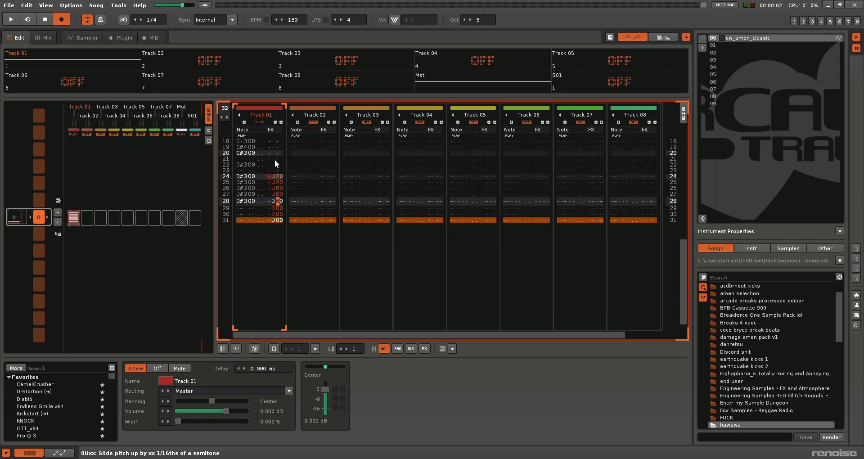
pyautogui.press('space')
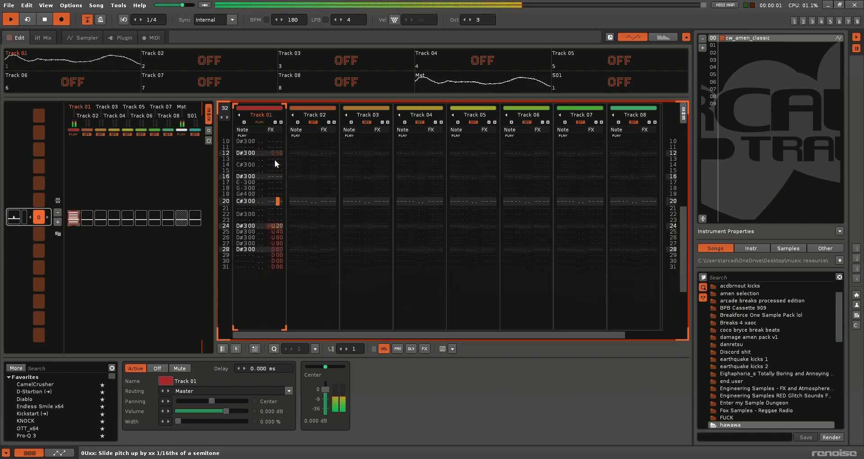
pyautogui.press('space')
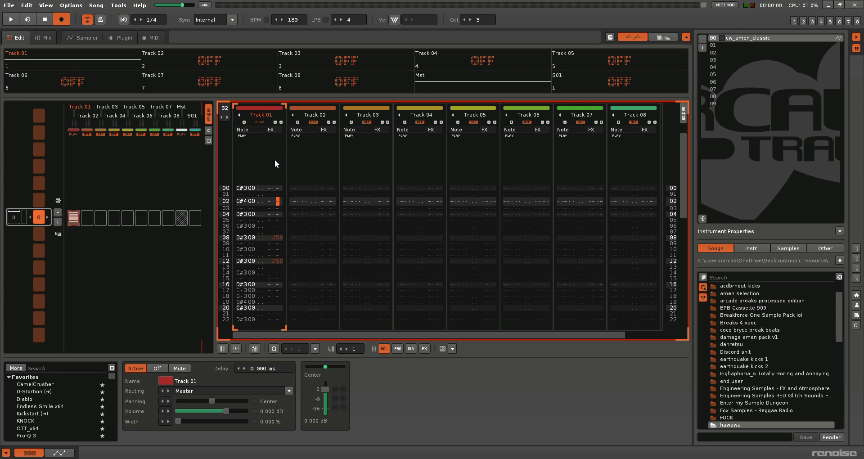
# Delete the G#4 note on line 02 of Track 01
pyautogui.click(273, 187)
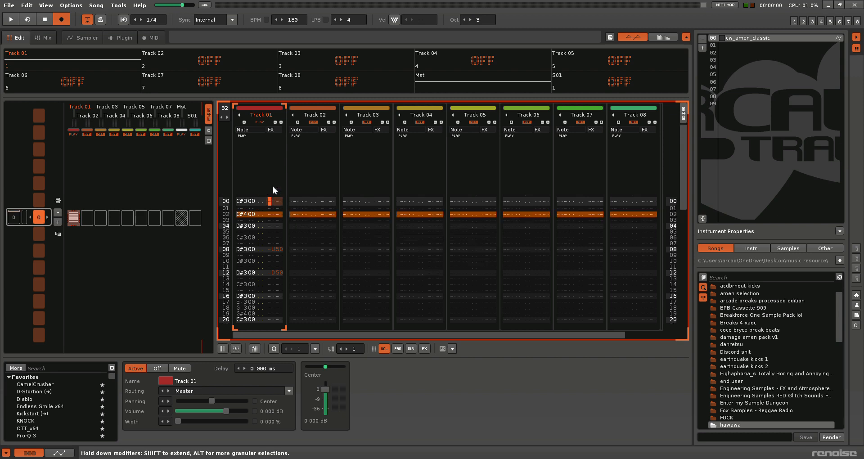
pyautogui.press('Down')
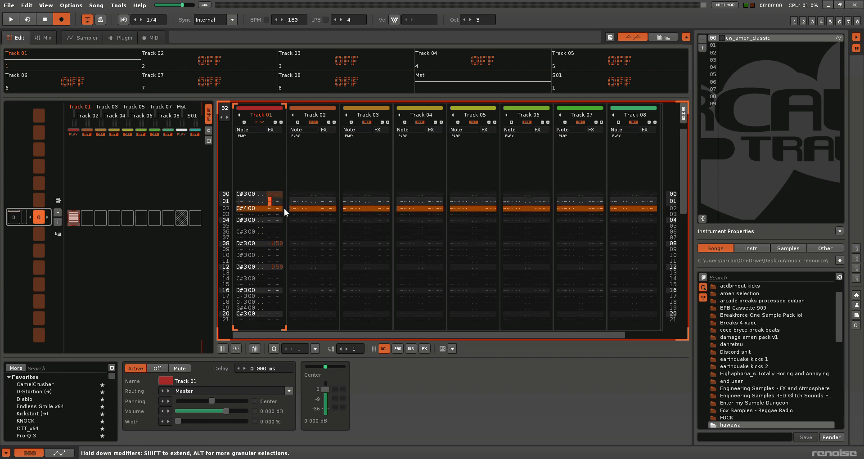
pyautogui.press('Left')
pyautogui.press('Left')
pyautogui.press('Left')
pyautogui.press('Down')
pyautogui.press('Left')
pyautogui.press('Left')
pyautogui.press('Delete')
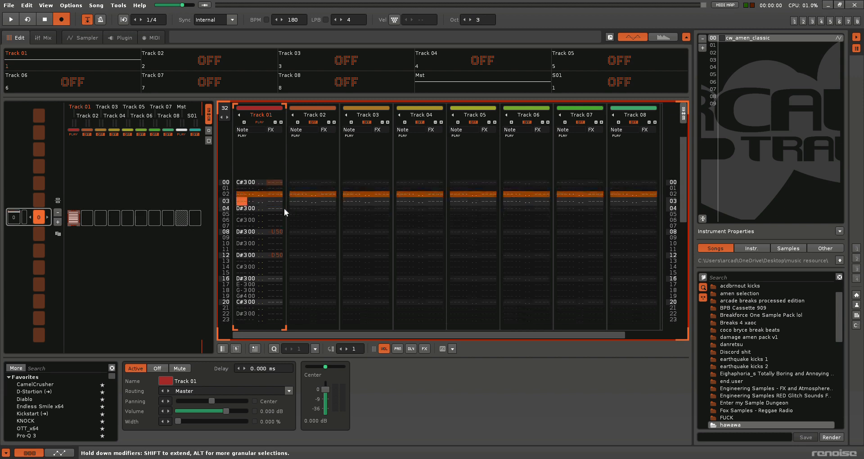
# Enter a D60 pitch slide on line 00 of Track 01 beside the C#3 note
pyautogui.press('Up')
pyautogui.press('Up')
pyautogui.press('Up')
pyautogui.press('Right')
pyautogui.press('Right')
pyautogui.press('Right')
pyautogui.press('Right')
pyautogui.press('Right')
pyautogui.press('Right')
pyautogui.write('d60')
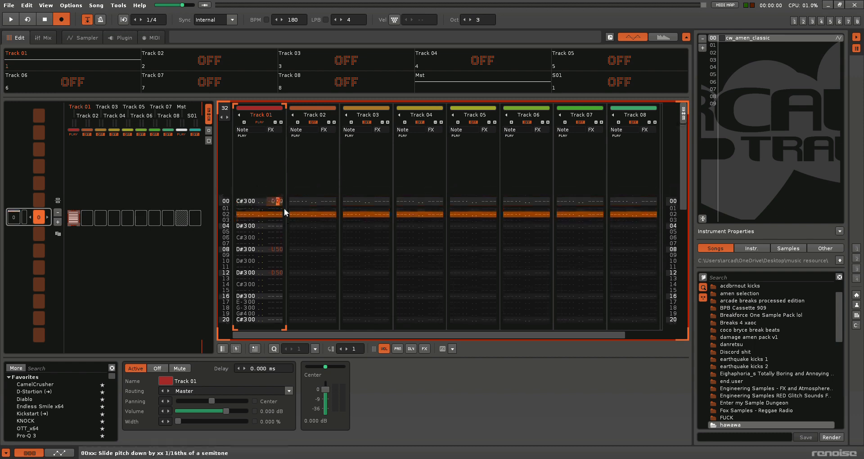
# Continue the slide with D00 commands on lines 01 to 03 of Track 01, keeping line 04 clear
pyautogui.press('Down')
pyautogui.write('ddd')
pyautogui.press('Up')
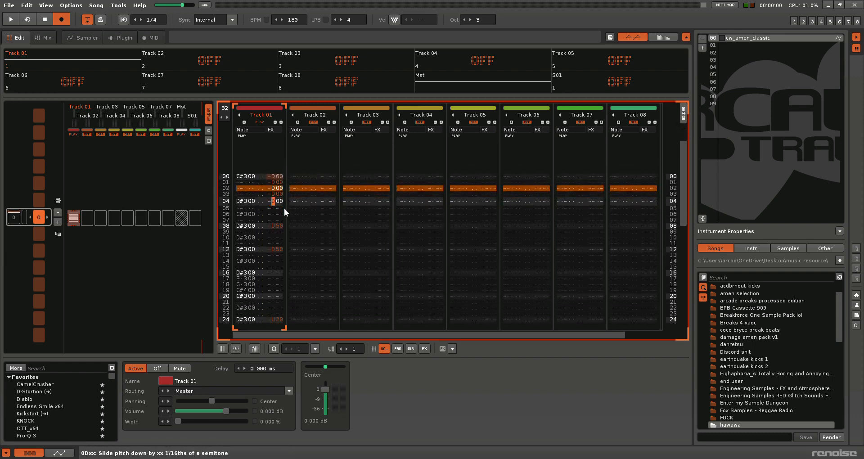
pyautogui.press('Delete')
# Set the slide on line 00 of Track 01 to D10 and play the pattern
pyautogui.press('Up')
pyautogui.press('Up')
pyautogui.press('Up')
pyautogui.press('Up')
pyautogui.press('Up')
pyautogui.press('Right')
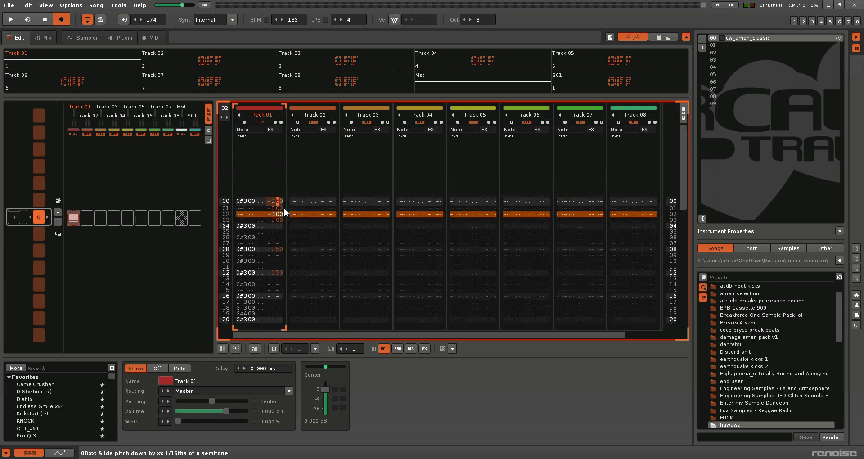
pyautogui.write('1')
pyautogui.press('space')
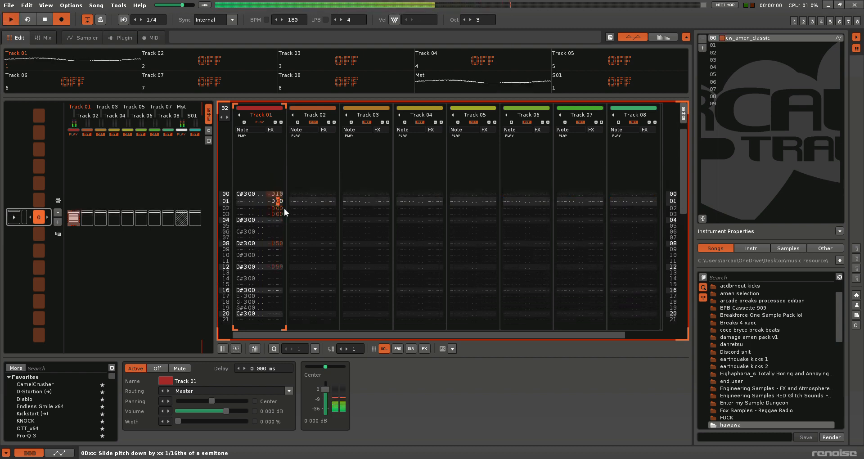
pyautogui.press('space')
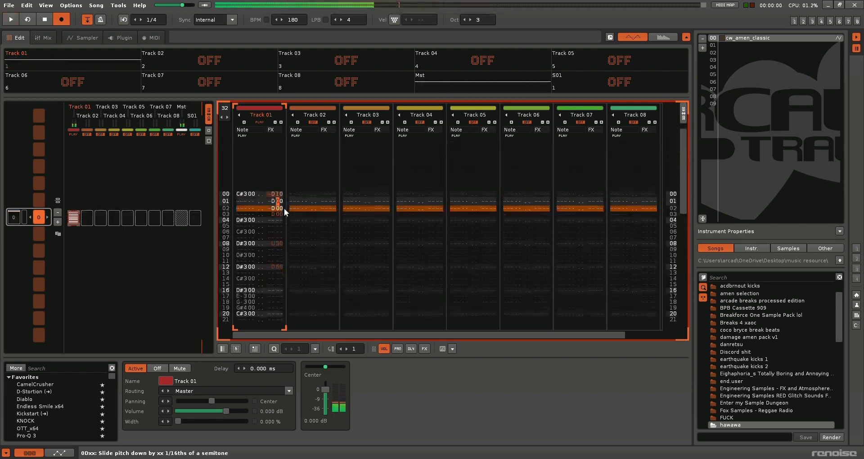
# Play the pattern with the D60 slide on line 00 of Track 01, and unsolo the track
pyautogui.press('space')
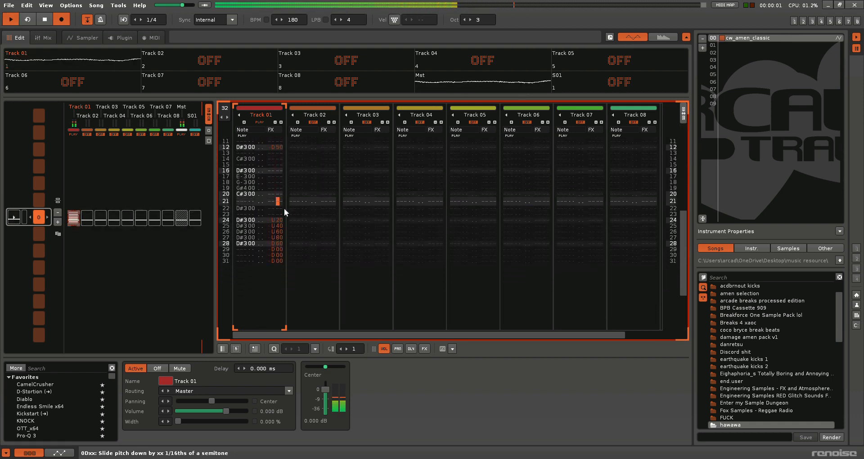
pyautogui.press('space')
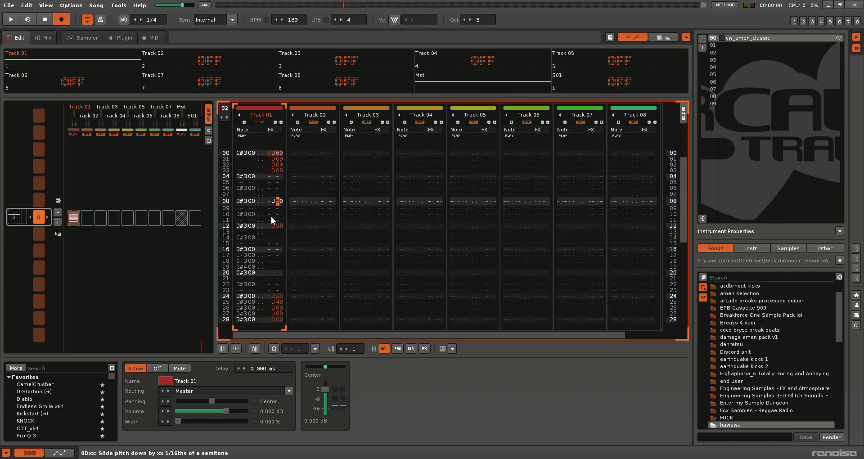
pyautogui.scroll(2, 271, 216)
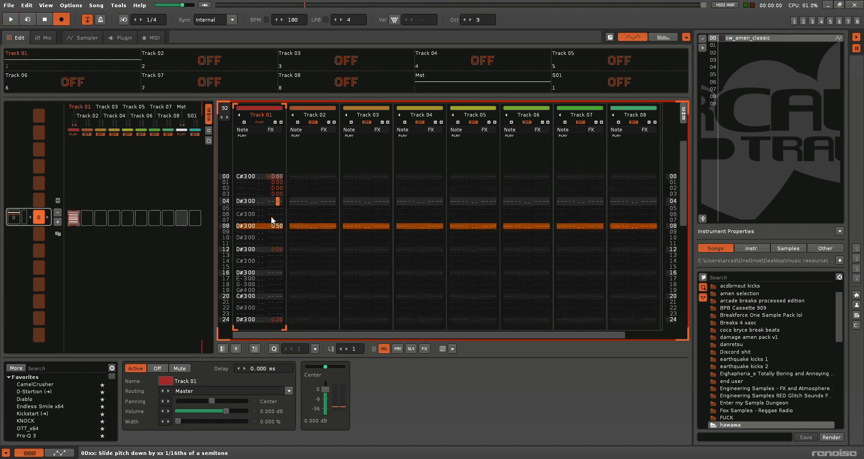
pyautogui.rightClick(260, 121)
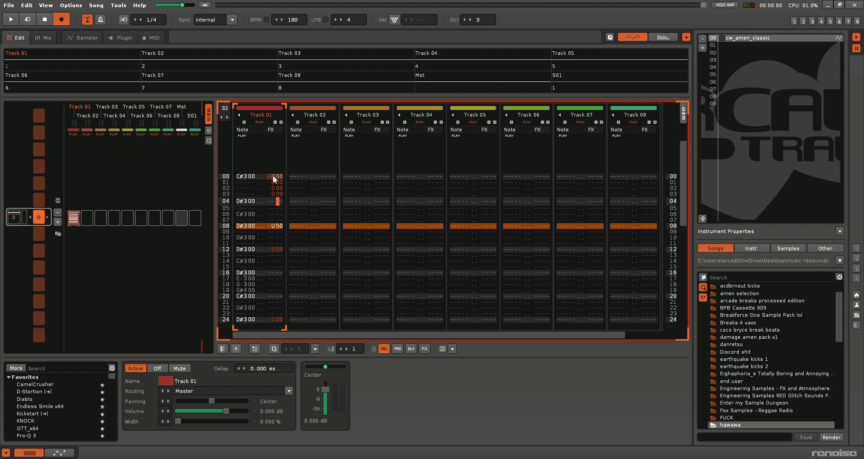
pyautogui.scroll(2, 273, 176)
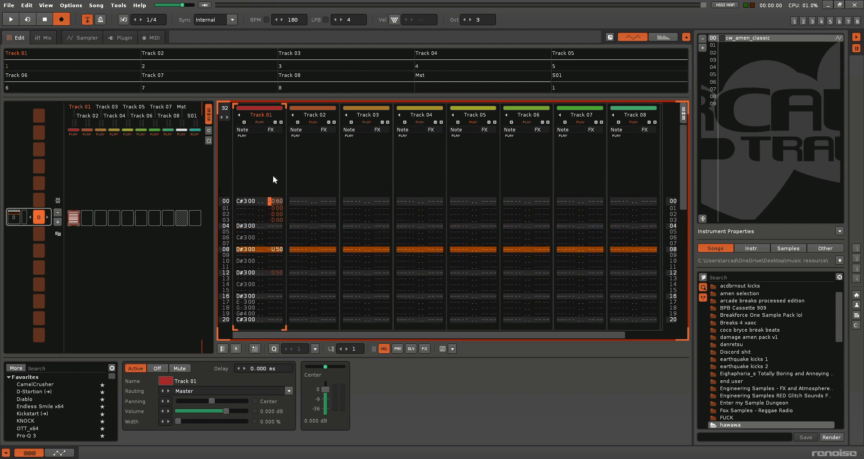